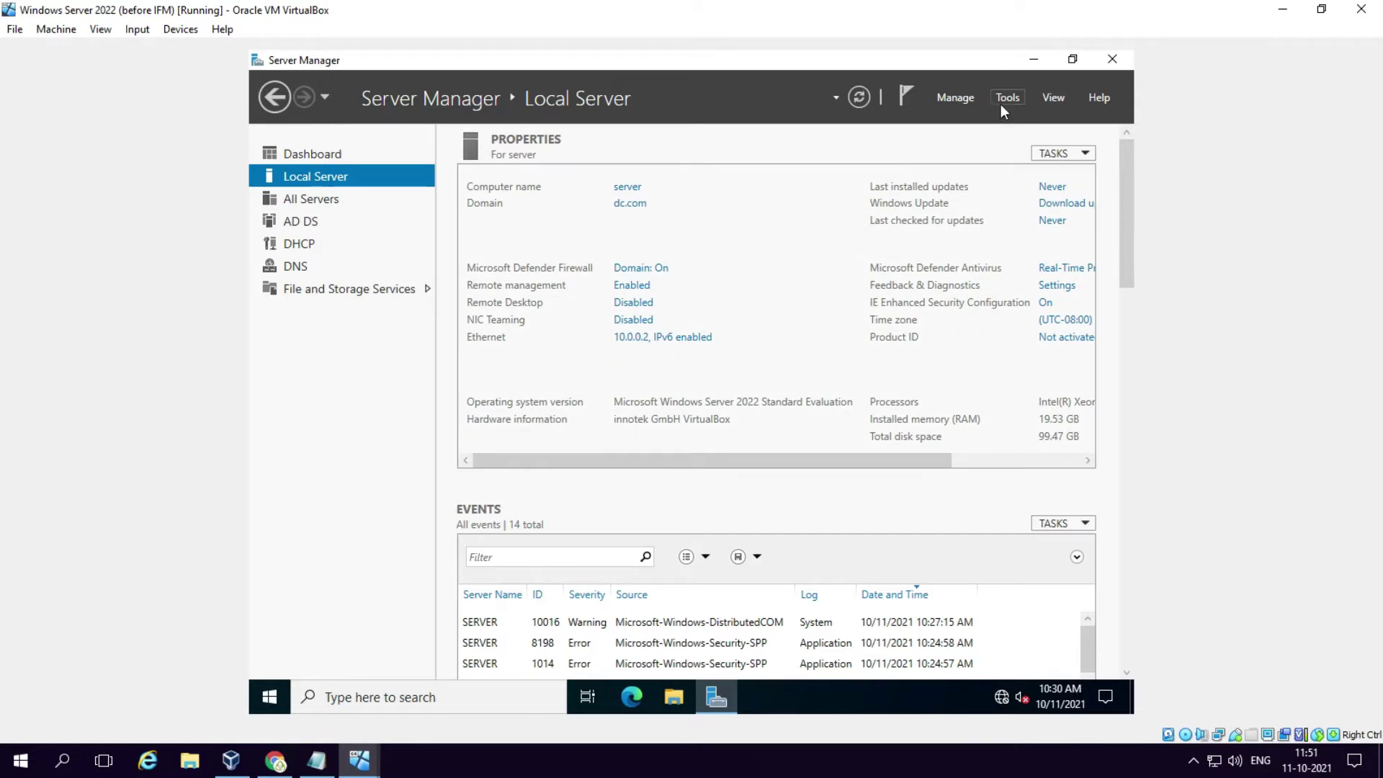
Step: Launch Active Directory Users and Computers from Server Manager Tools, expand dc.com, and maximize the window
{"action": "left_click", "coordinate": [1004, 99]}
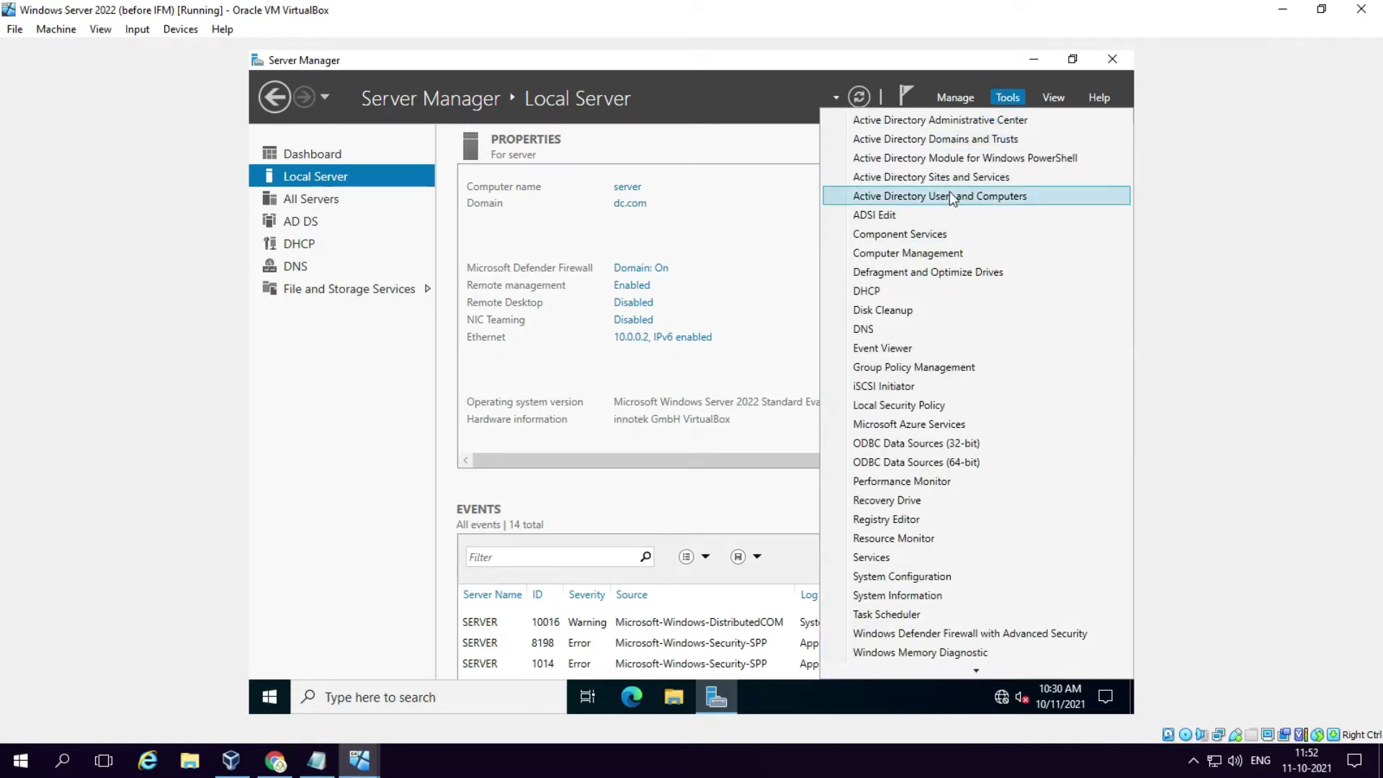
{"action": "left_click", "coordinate": [945, 196]}
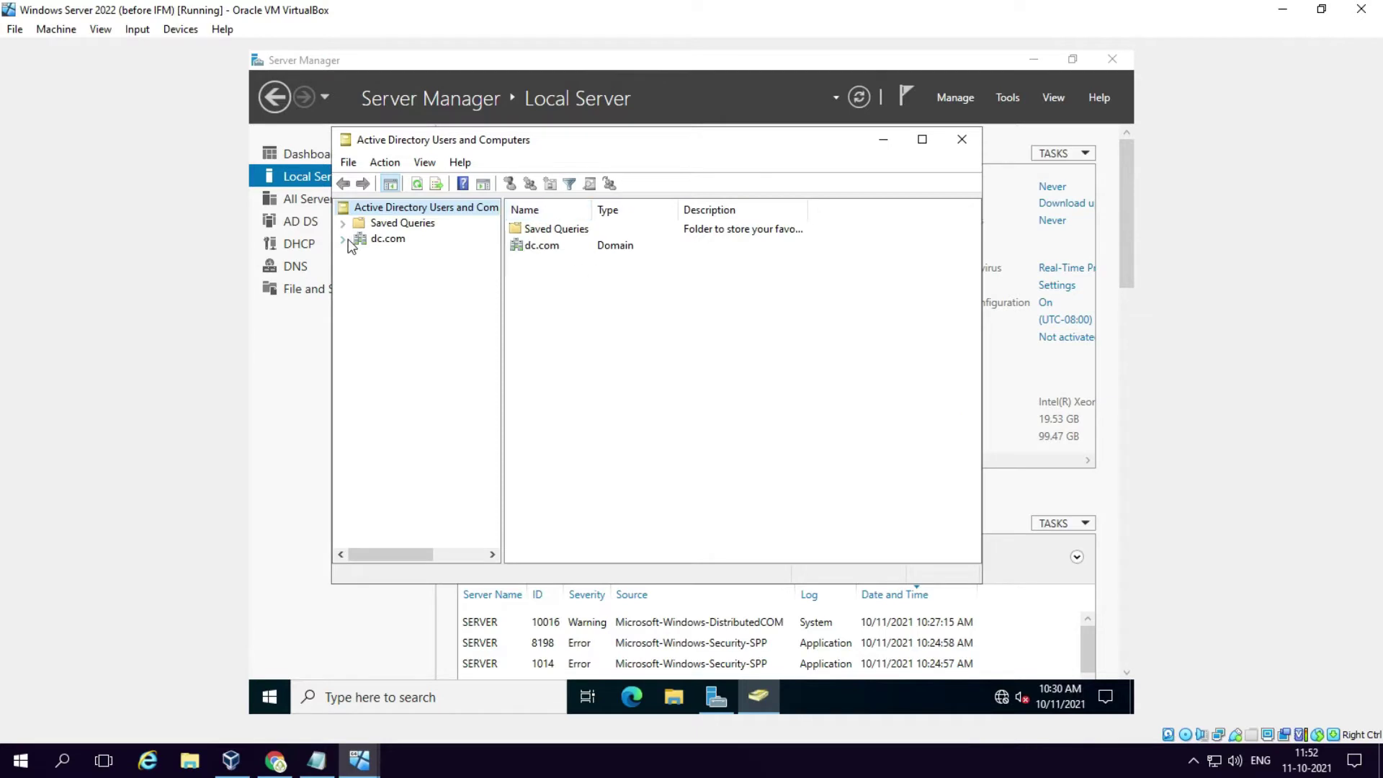
{"action": "left_click", "coordinate": [342, 238]}
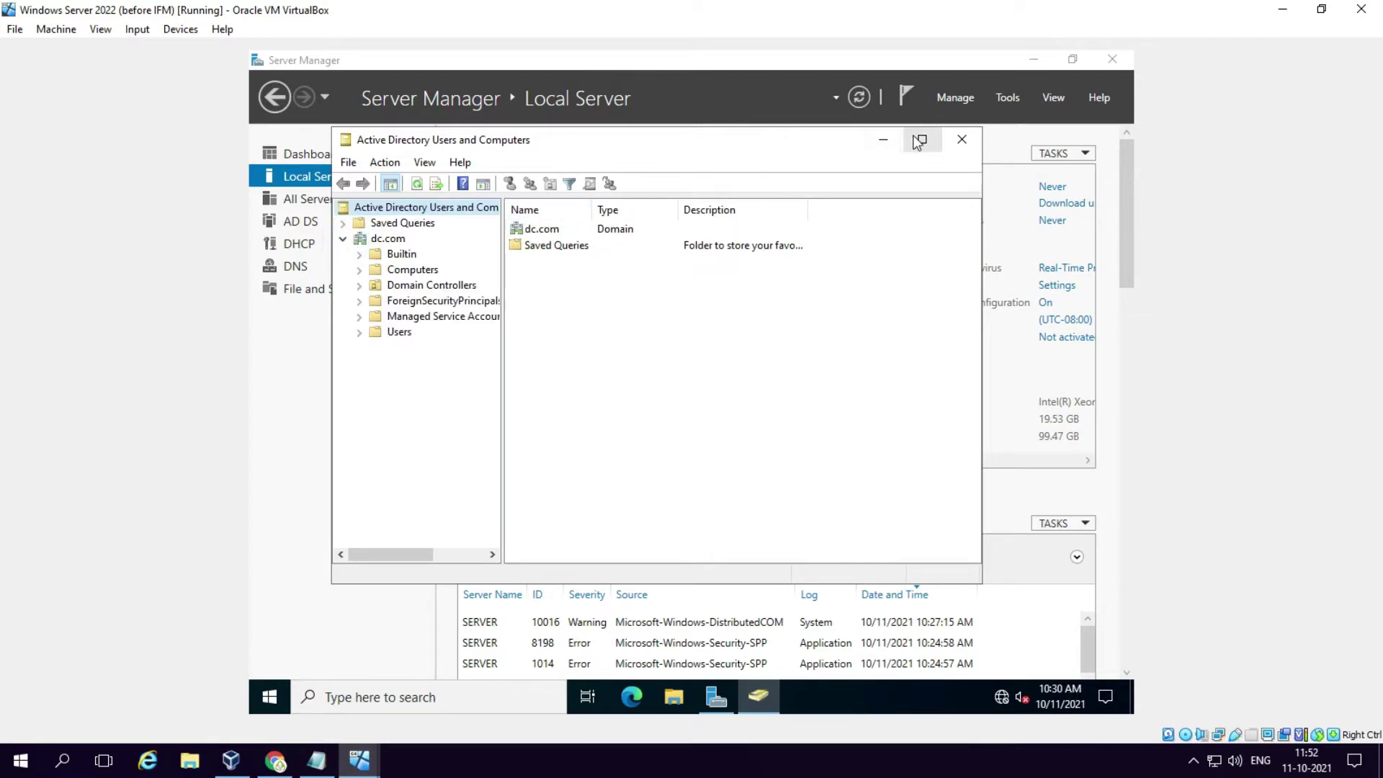
{"action": "left_click", "coordinate": [922, 139]}
Step: Create an organizational unit named Mumbai under dc.com
{"action": "right_click", "coordinate": [315, 156]}
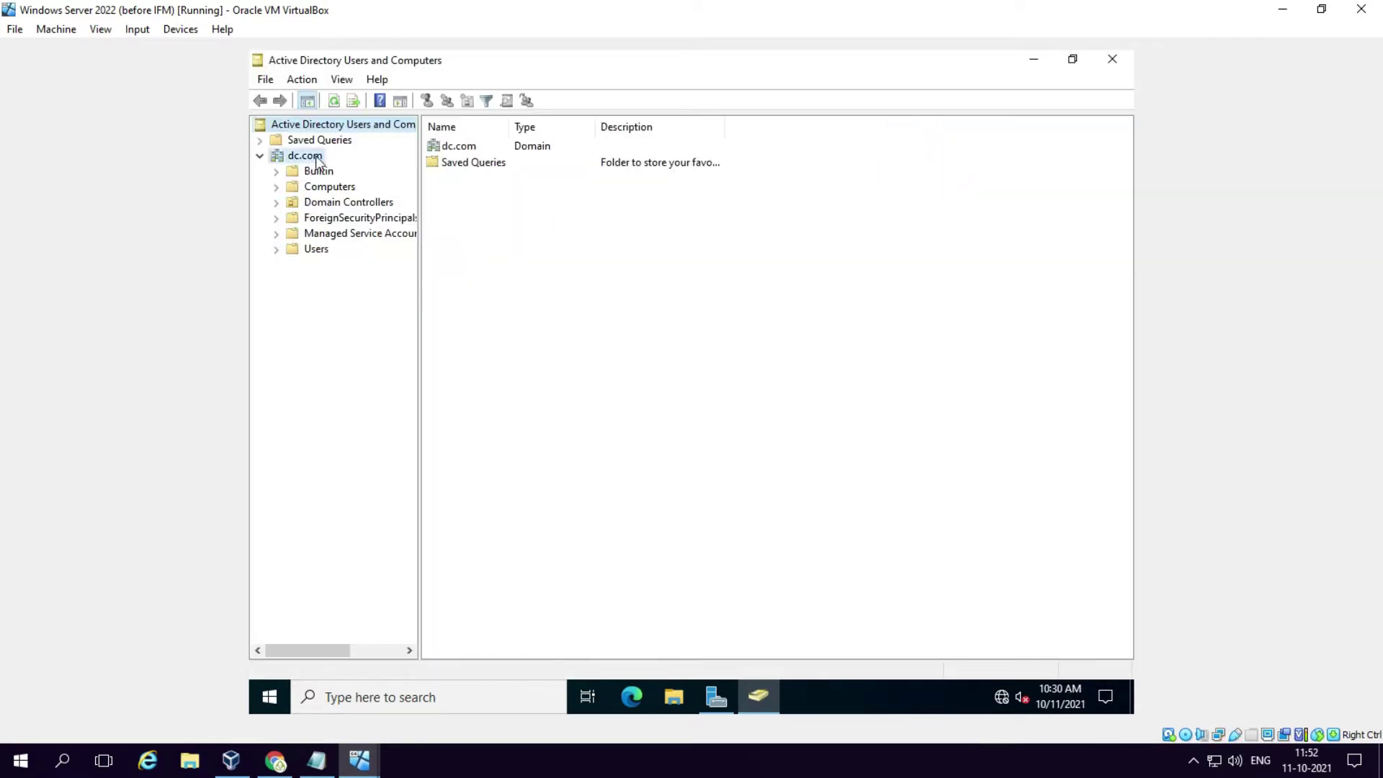
{"action": "mouse_move", "coordinate": [504, 286]}
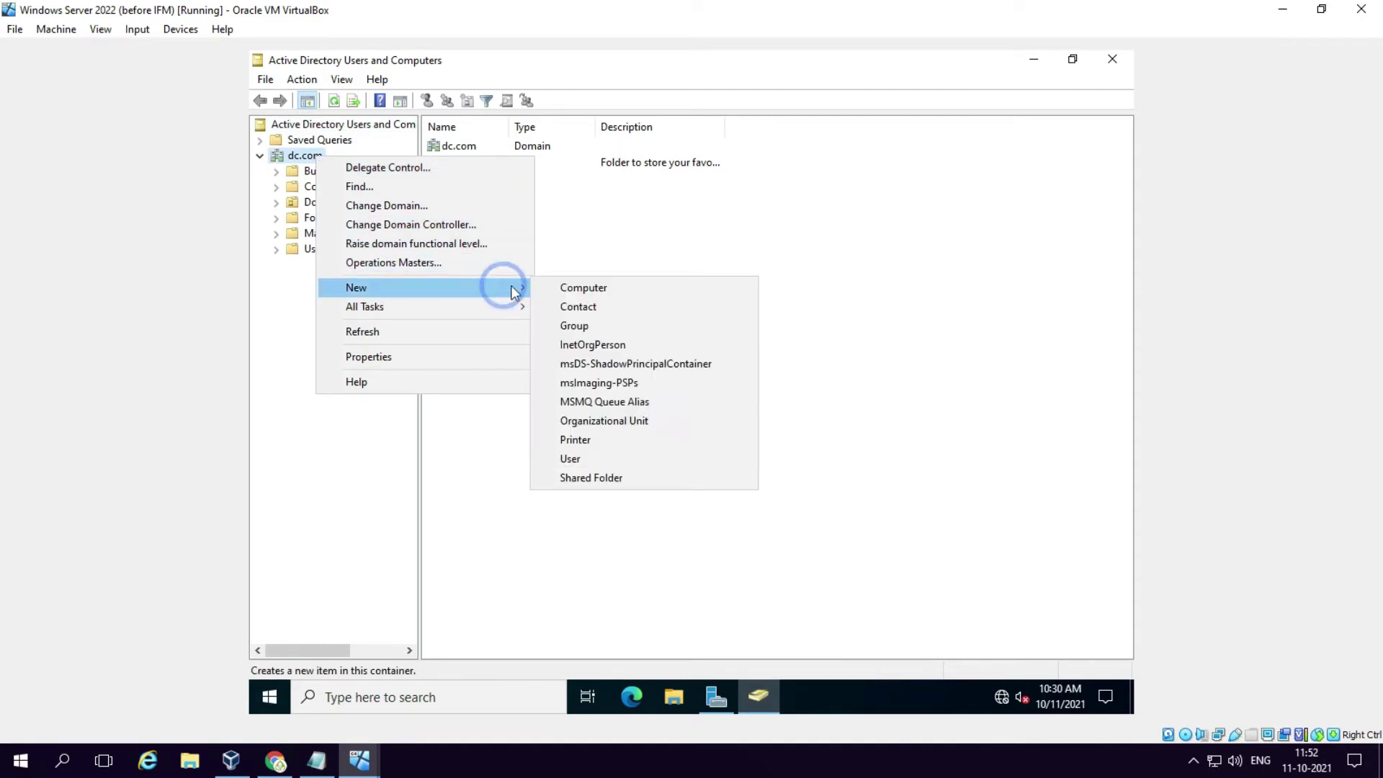
{"action": "left_click", "coordinate": [591, 415]}
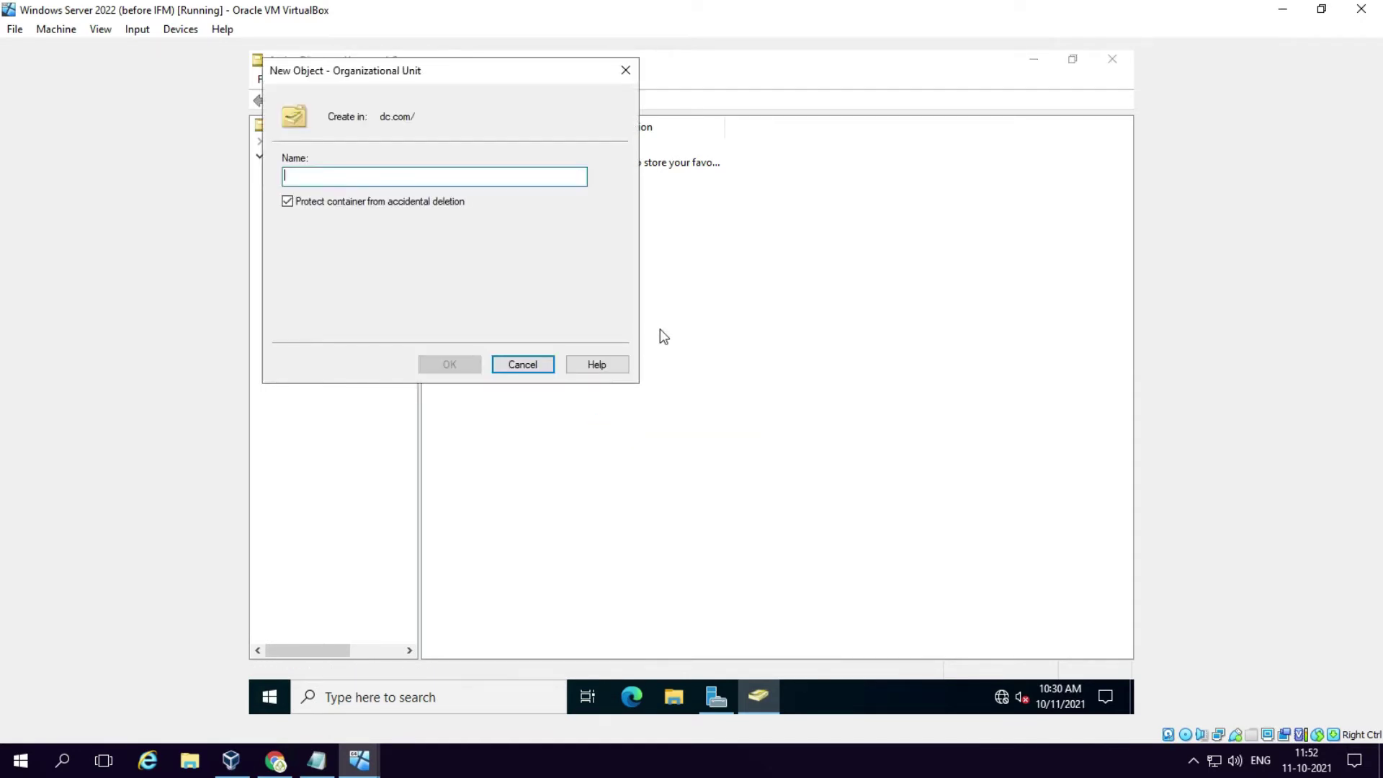
{"action": "type", "text": "Del"}
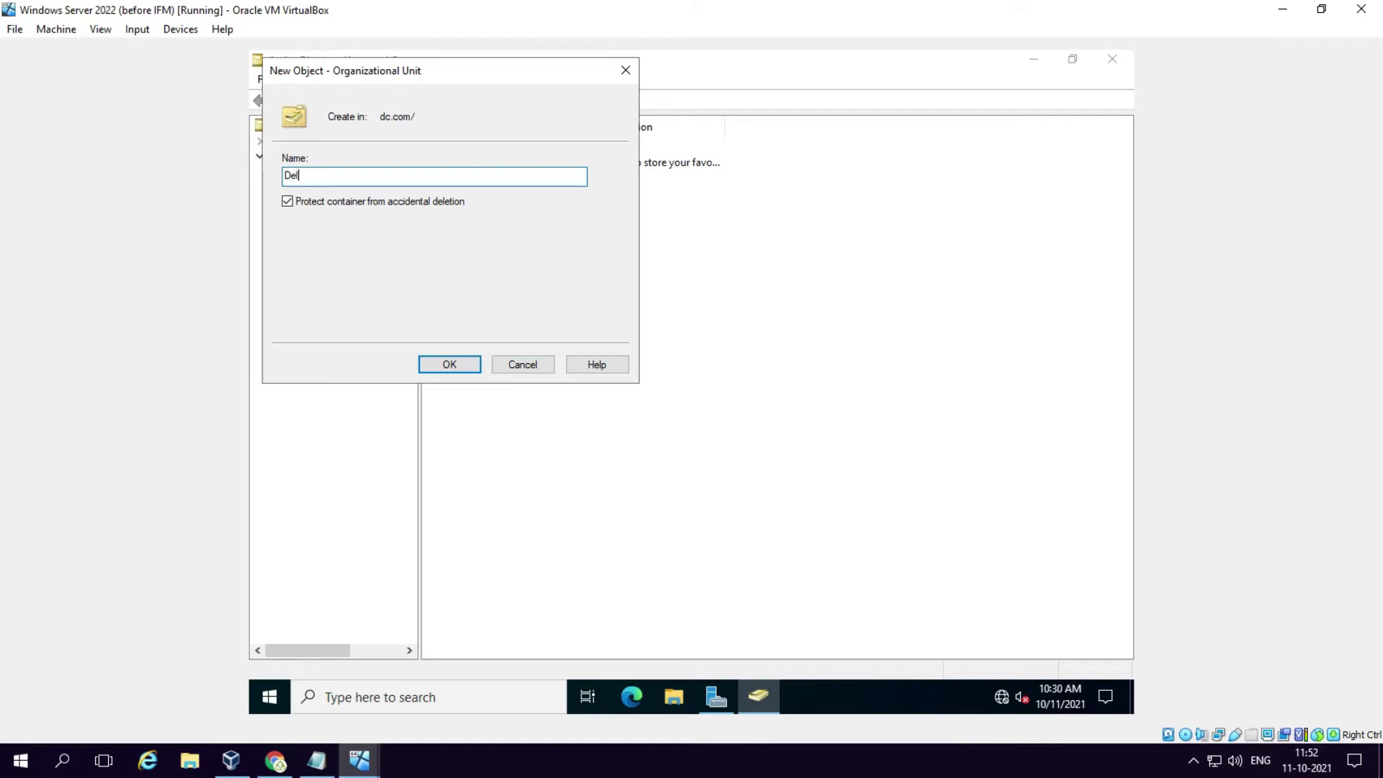
{"action": "key", "text": "BackSpace"}
{"action": "key", "text": "BackSpace"}
{"action": "type", "text": "Mu"}
{"action": "left_click", "coordinate": [480, 371]}
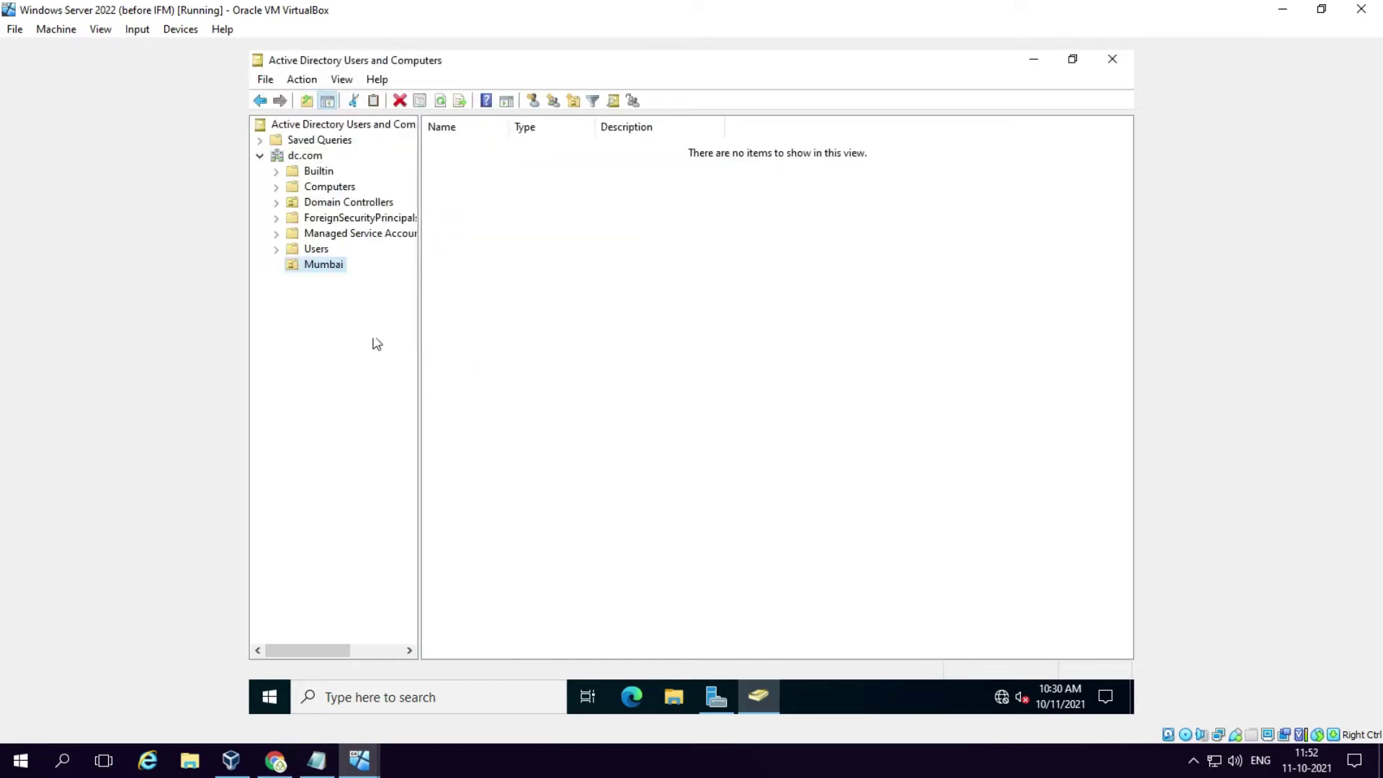
Step: Create a second organizational unit named Bangalore under dc.com
{"action": "right_click", "coordinate": [318, 156]}
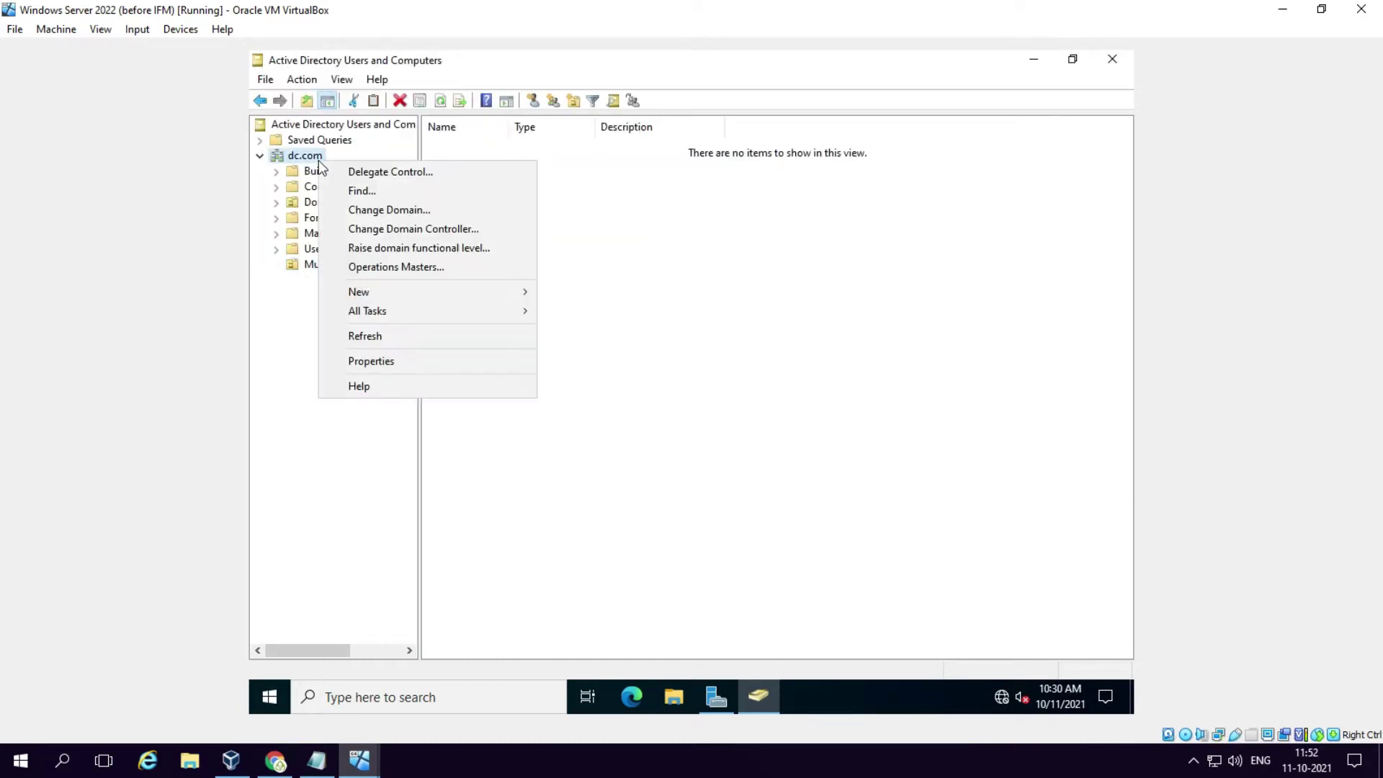
{"action": "mouse_move", "coordinate": [497, 291]}
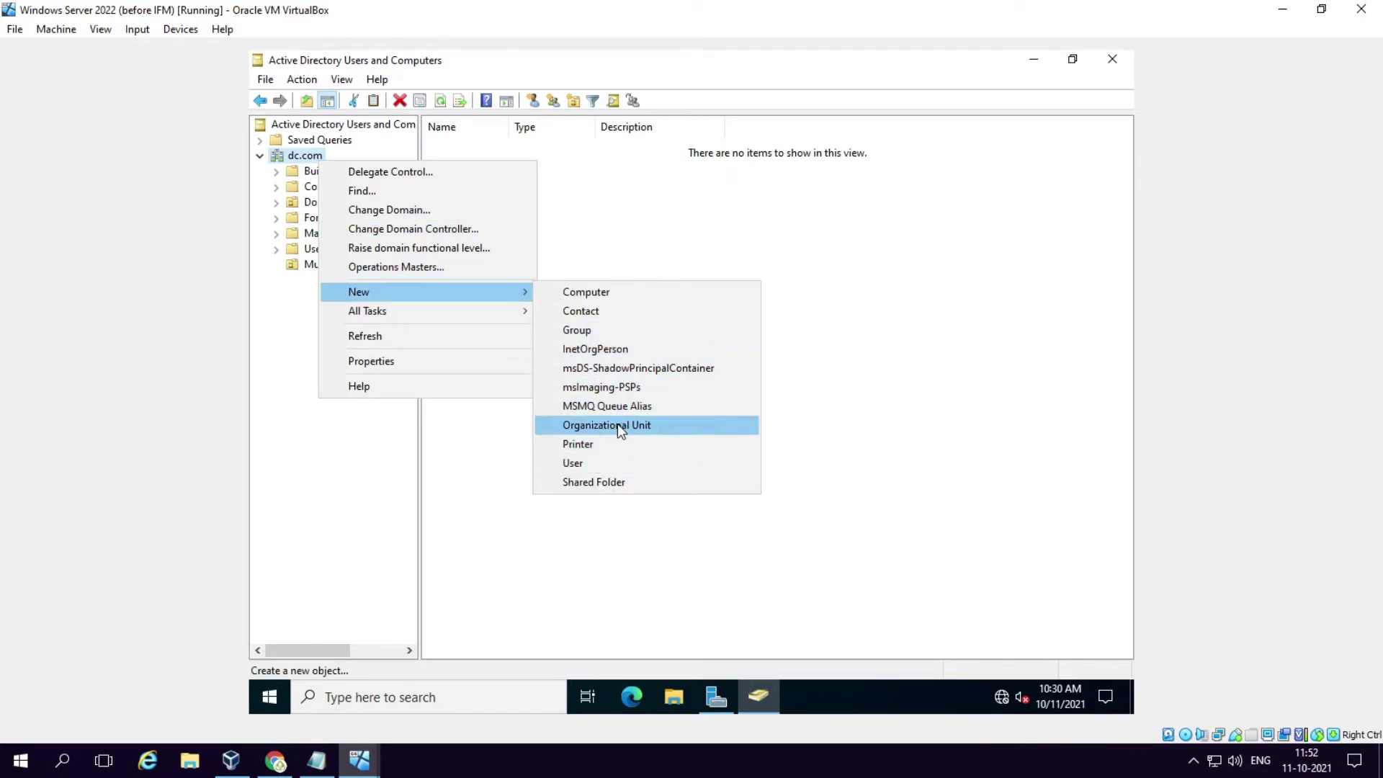
{"action": "left_click", "coordinate": [616, 424]}
{"action": "type", "text": "Bangalore"}
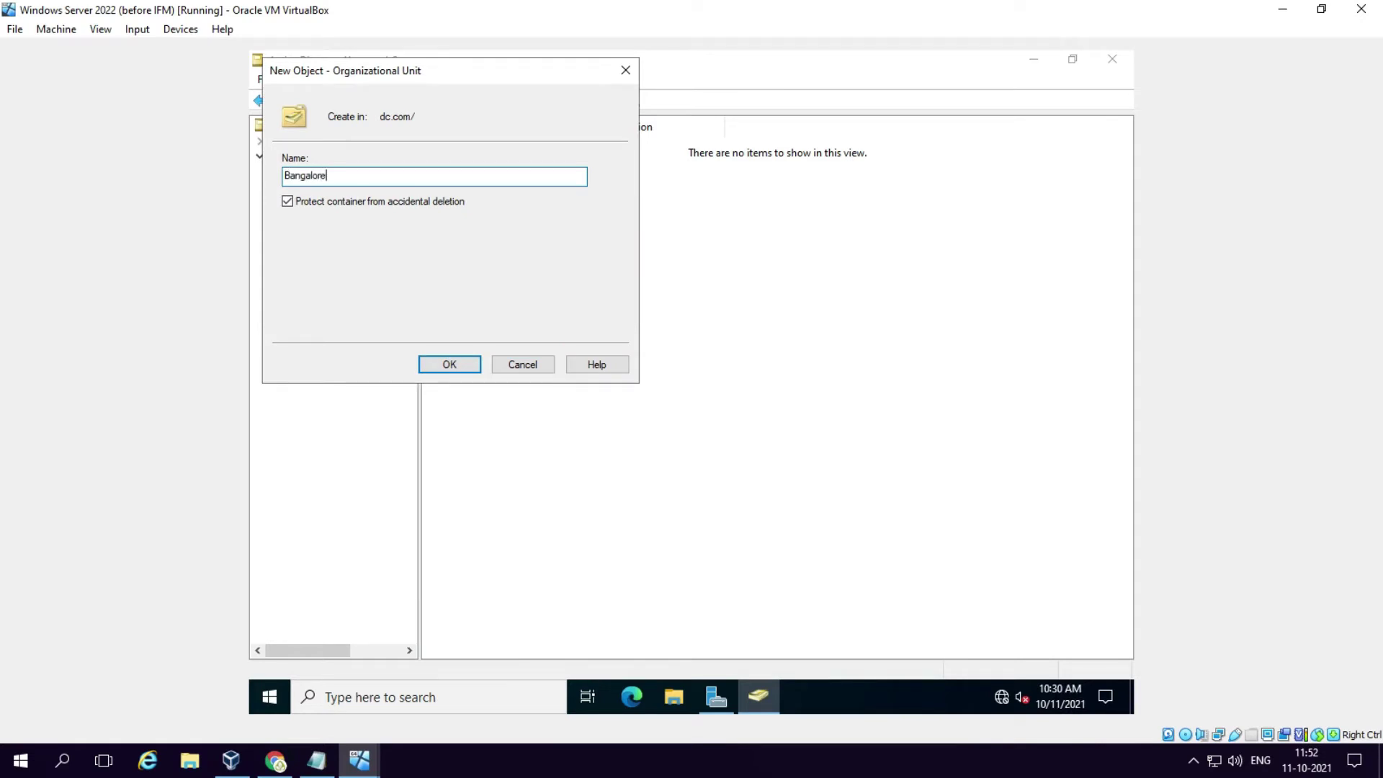
{"action": "key", "text": "Return"}
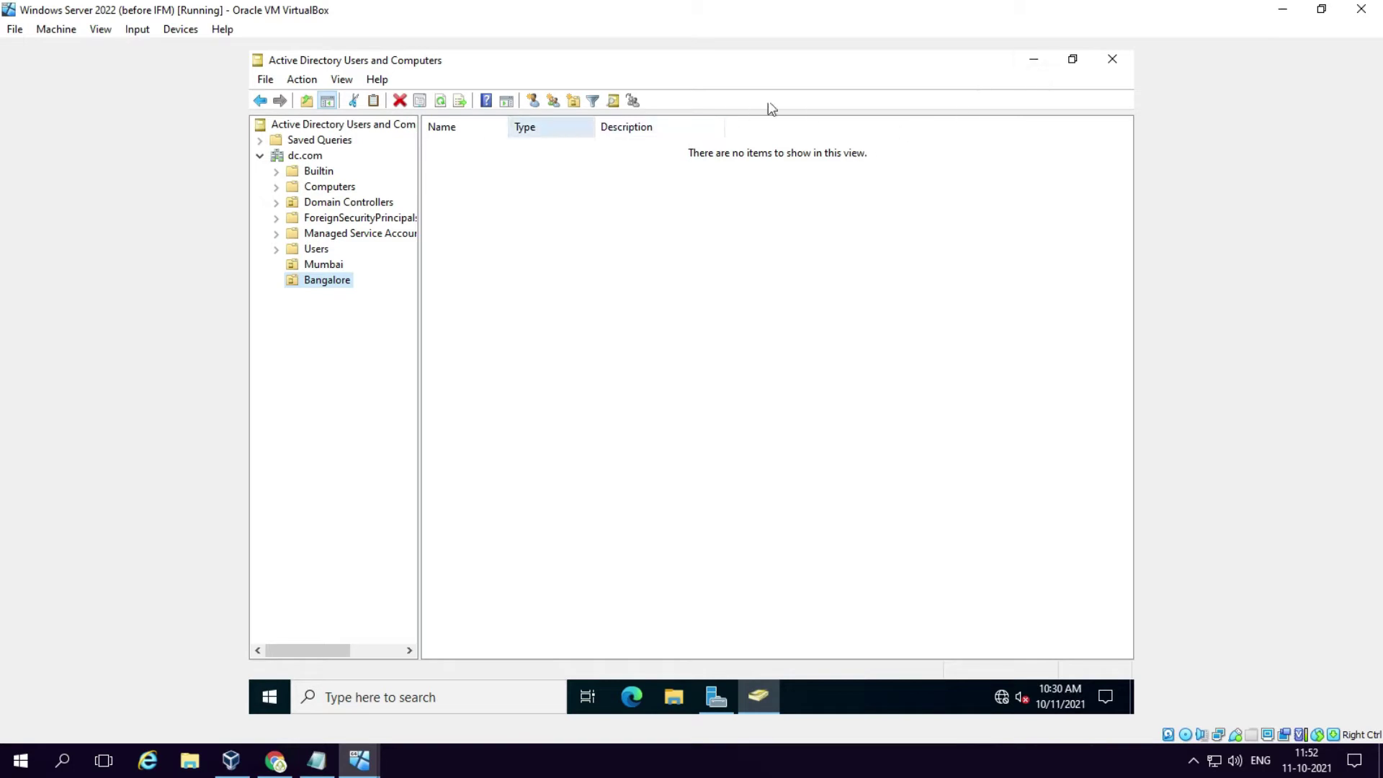
Step: Close Active Directory Users and Computers and launch Group Policy Management from Tools
{"action": "left_click", "coordinate": [1113, 60]}
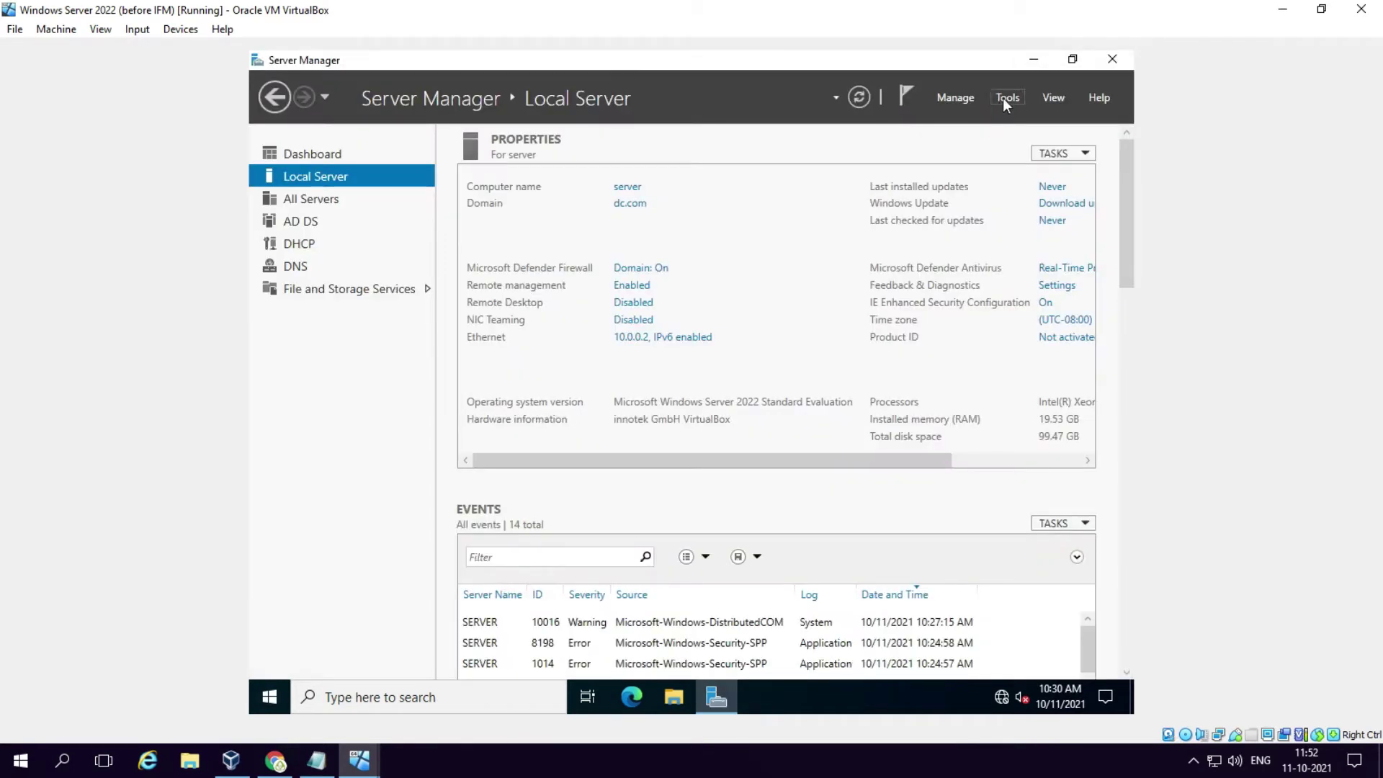
{"action": "left_click", "coordinate": [1005, 98]}
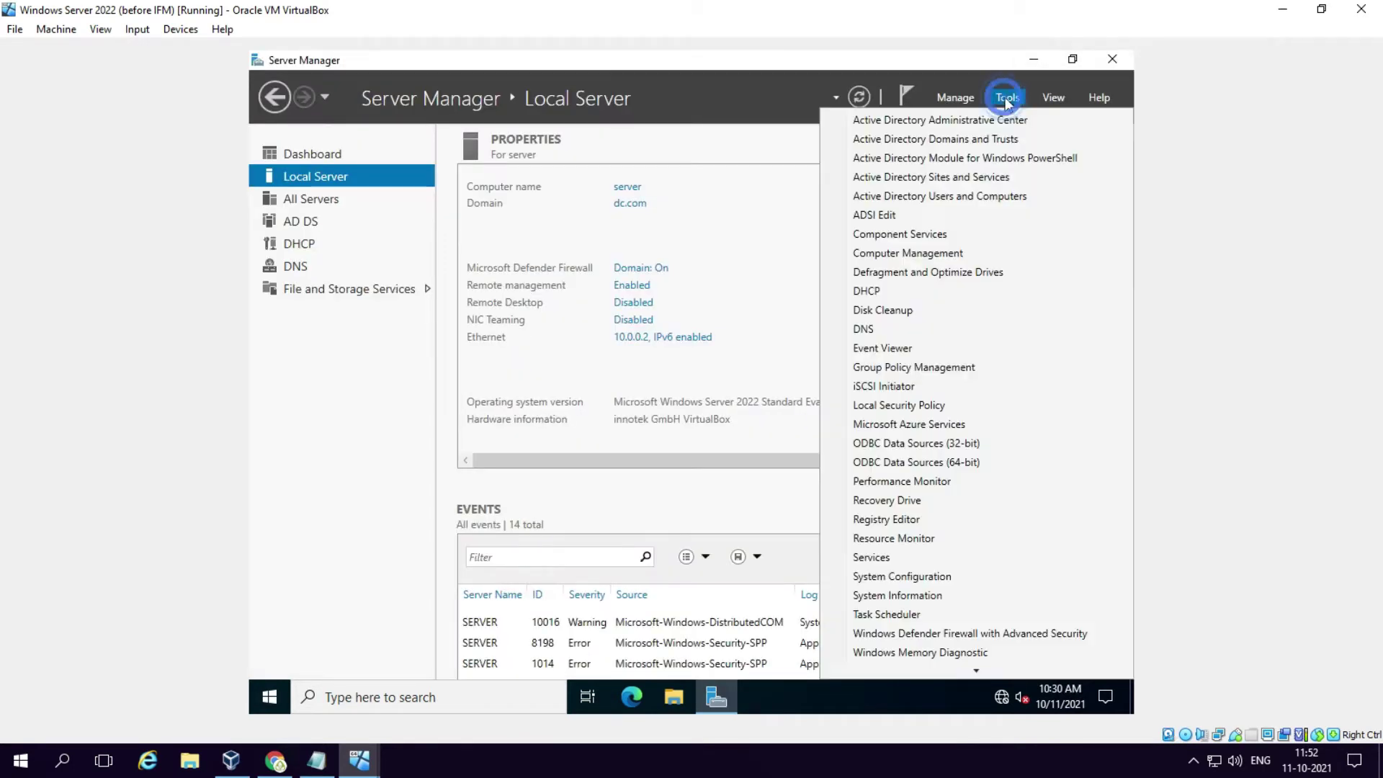
{"action": "left_click", "coordinate": [905, 369]}
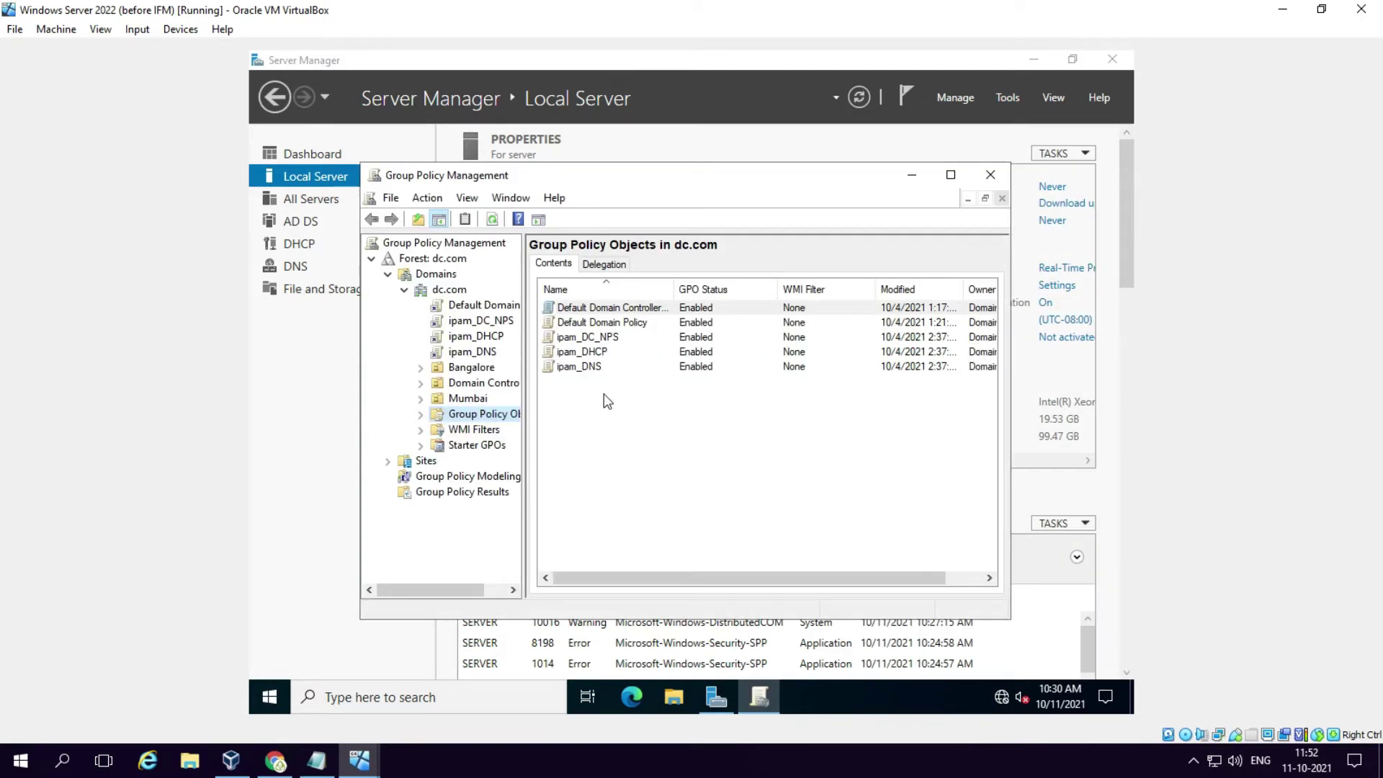
Step: Inspect the ipam_DNS, ipam_DC_NPS and ipam_DHCP policy objects, then close the console
{"action": "left_click_drag", "start_coordinate": [604, 394], "coordinate": [587, 359]}
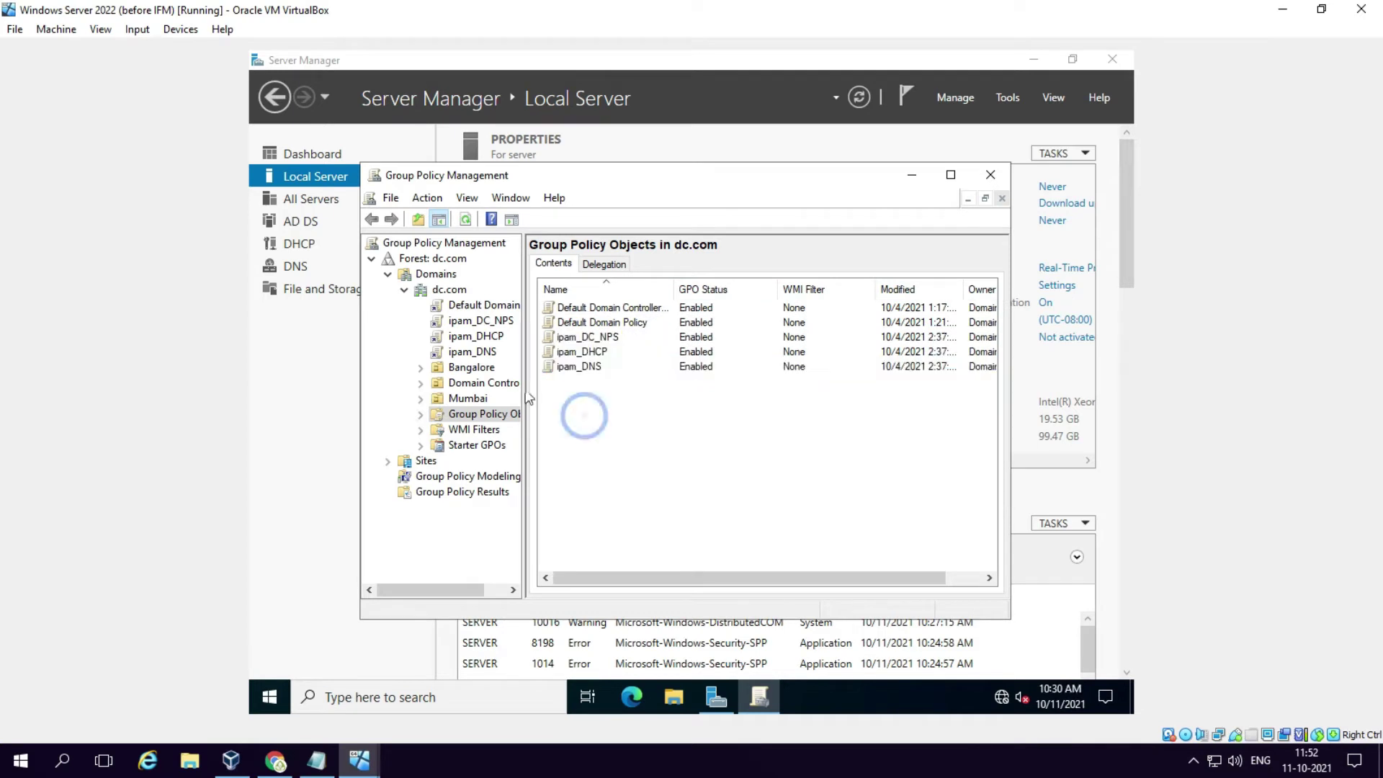
{"action": "left_click", "coordinate": [584, 416]}
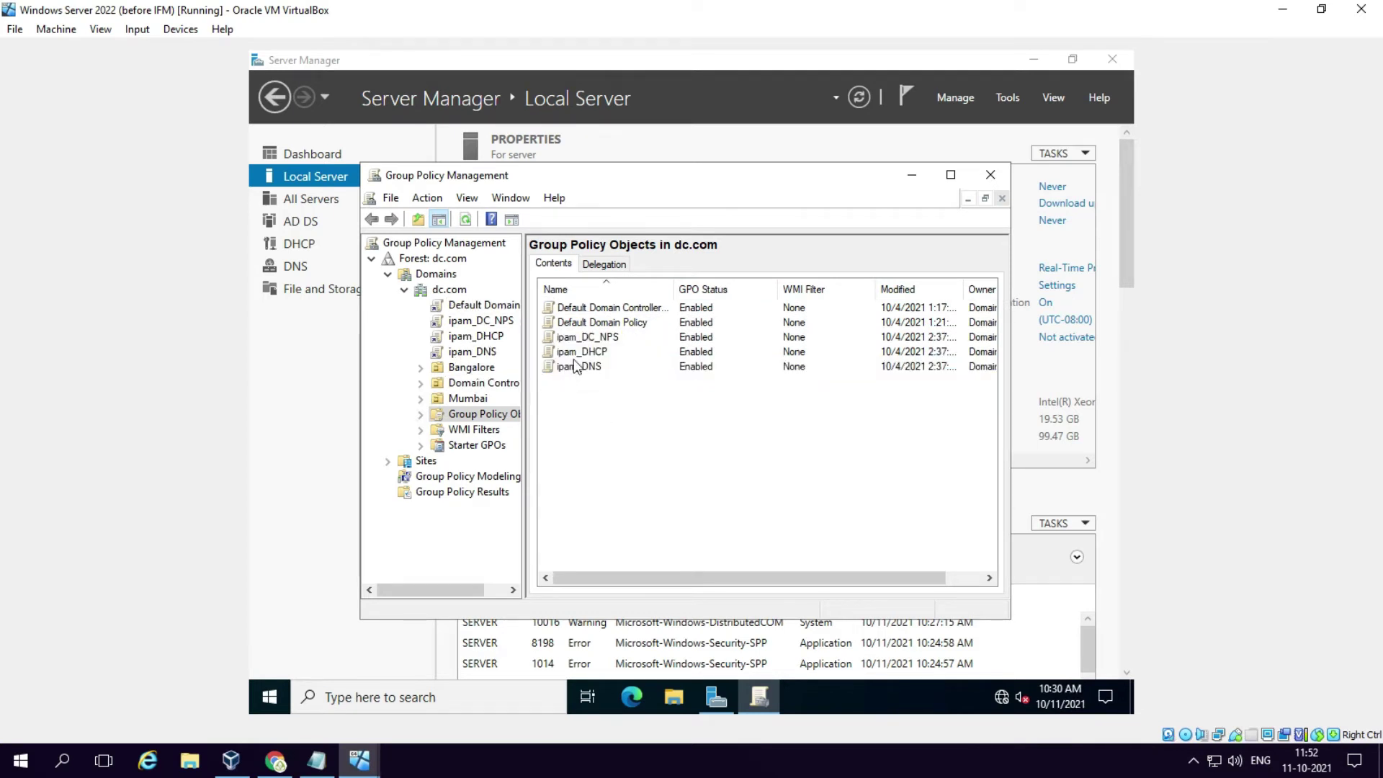
{"action": "left_click", "coordinate": [574, 366]}
{"action": "left_click", "coordinate": [475, 322]}
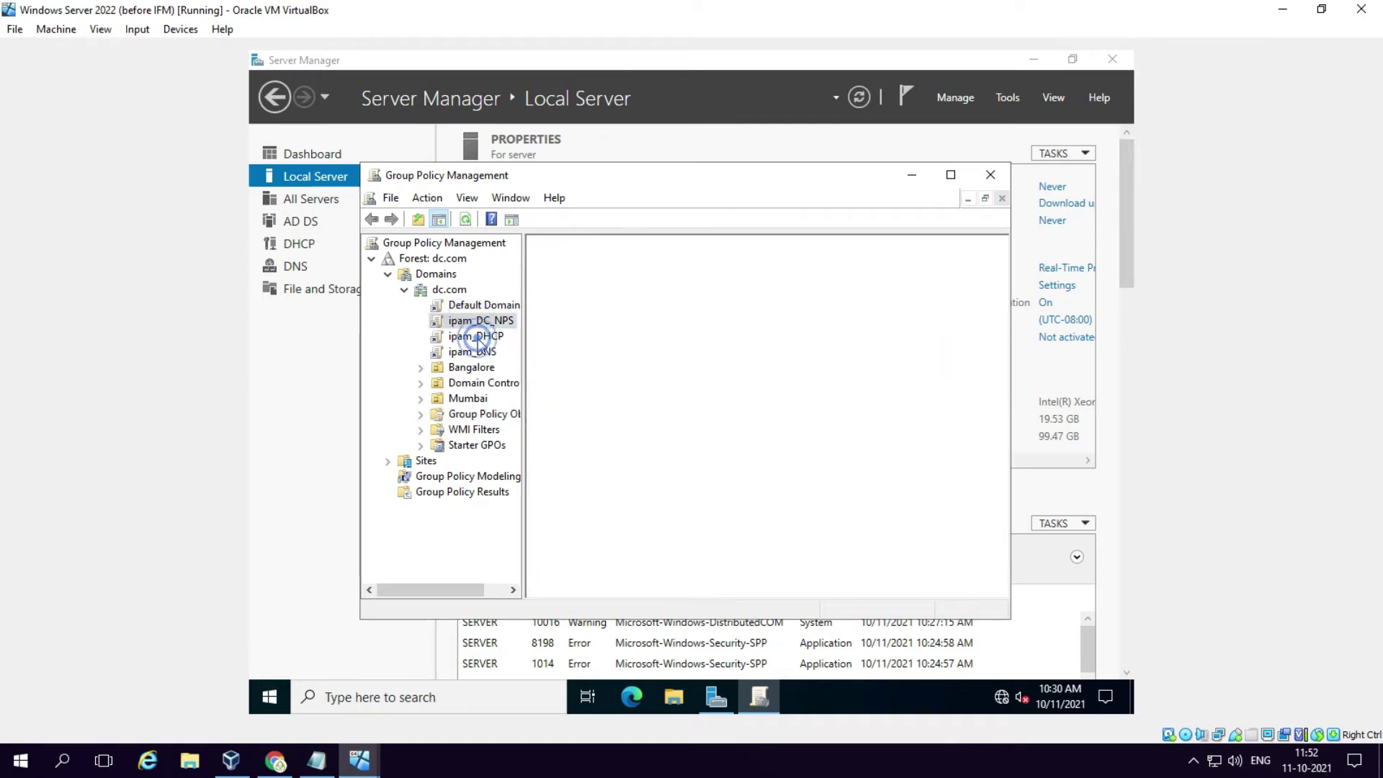
{"action": "left_click", "coordinate": [486, 352]}
{"action": "left_click", "coordinate": [476, 336]}
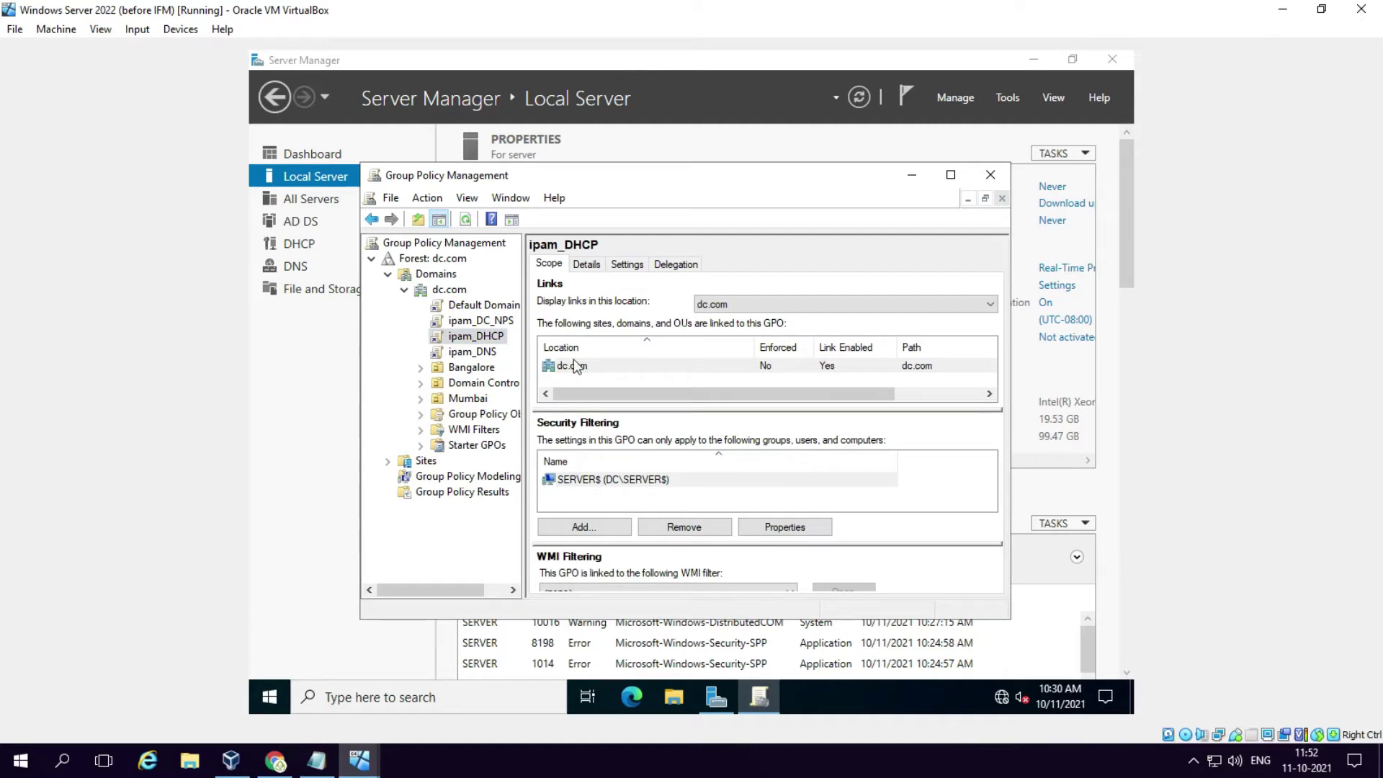
{"action": "left_click", "coordinate": [988, 176]}
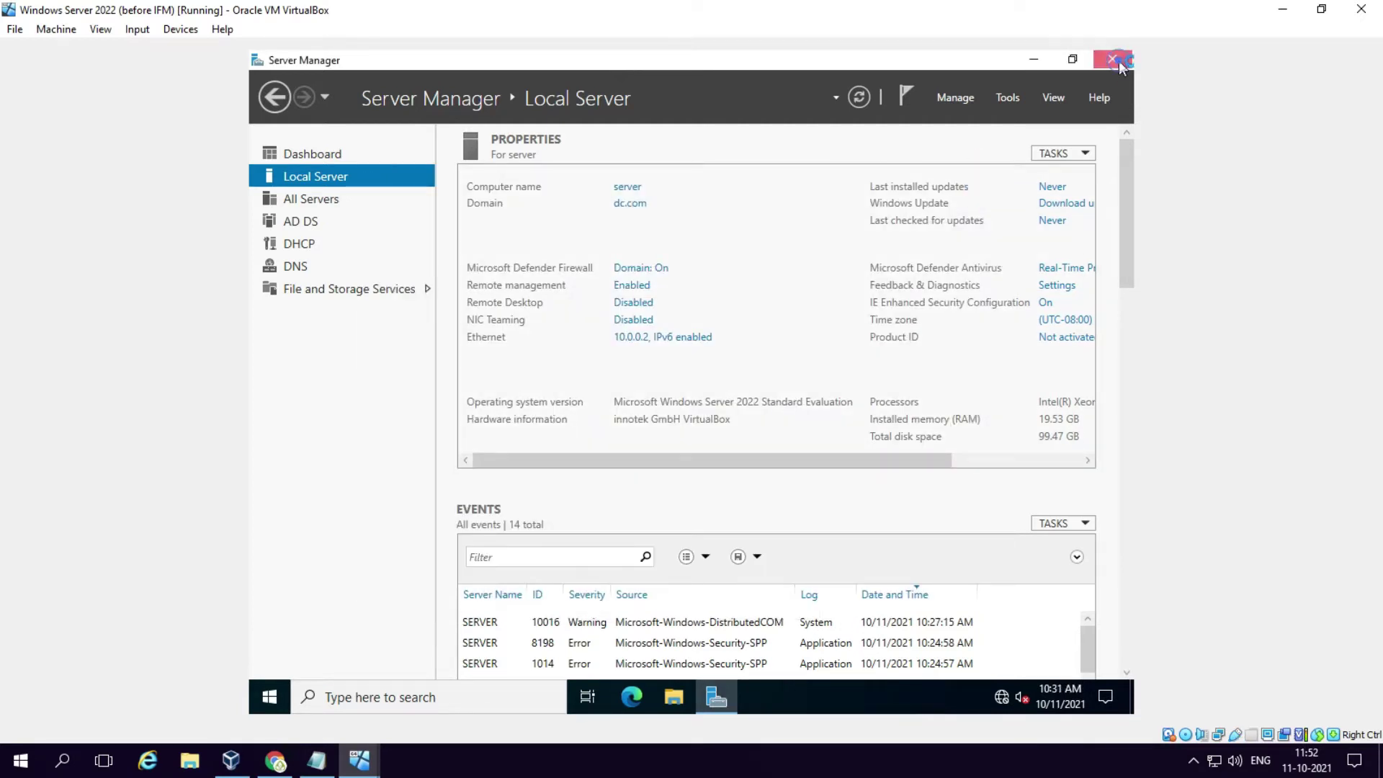
Step: Close Server Manager, refresh the desktop, and launch Windows PowerShell (Admin) from the Start menu
{"action": "left_click", "coordinate": [1115, 61]}
{"action": "right_click", "coordinate": [677, 237]}
{"action": "left_click", "coordinate": [720, 288]}
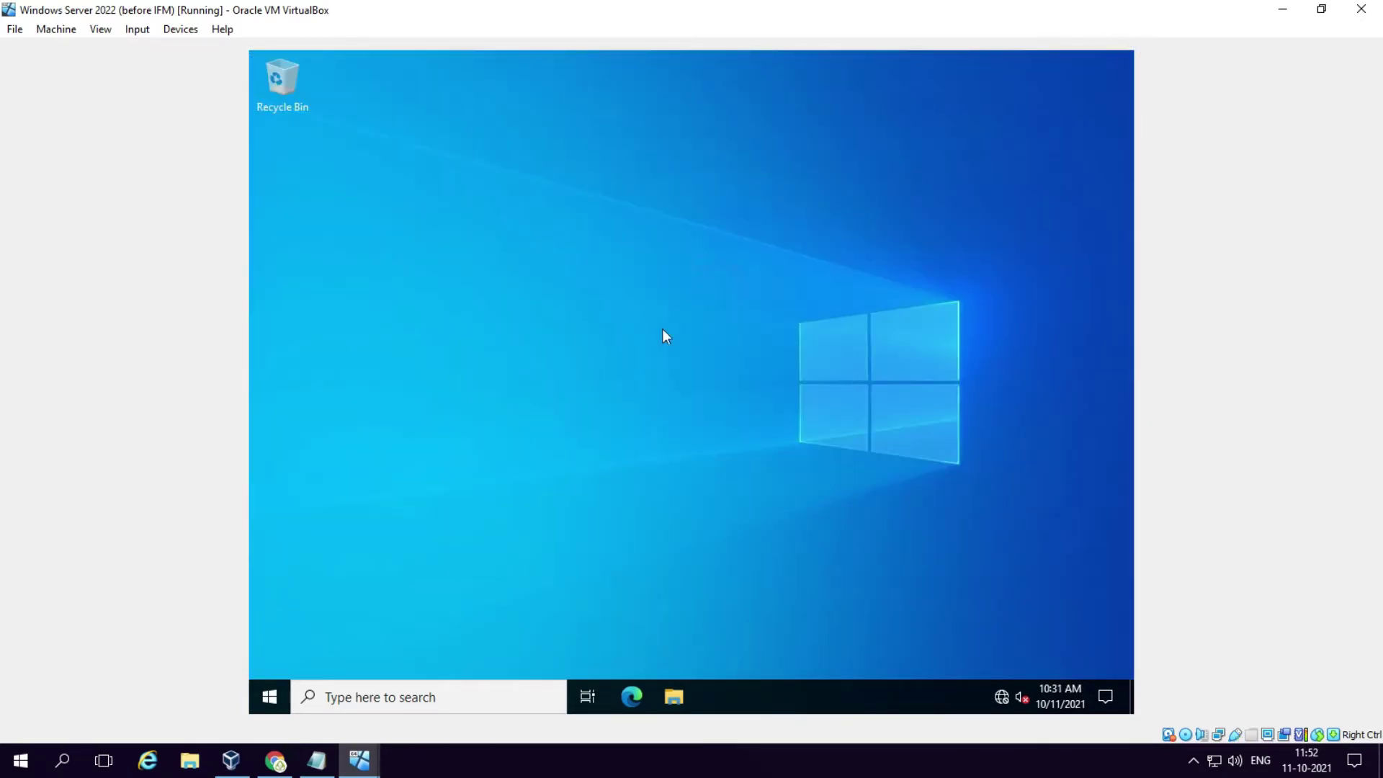
{"action": "right_click", "coordinate": [266, 697]}
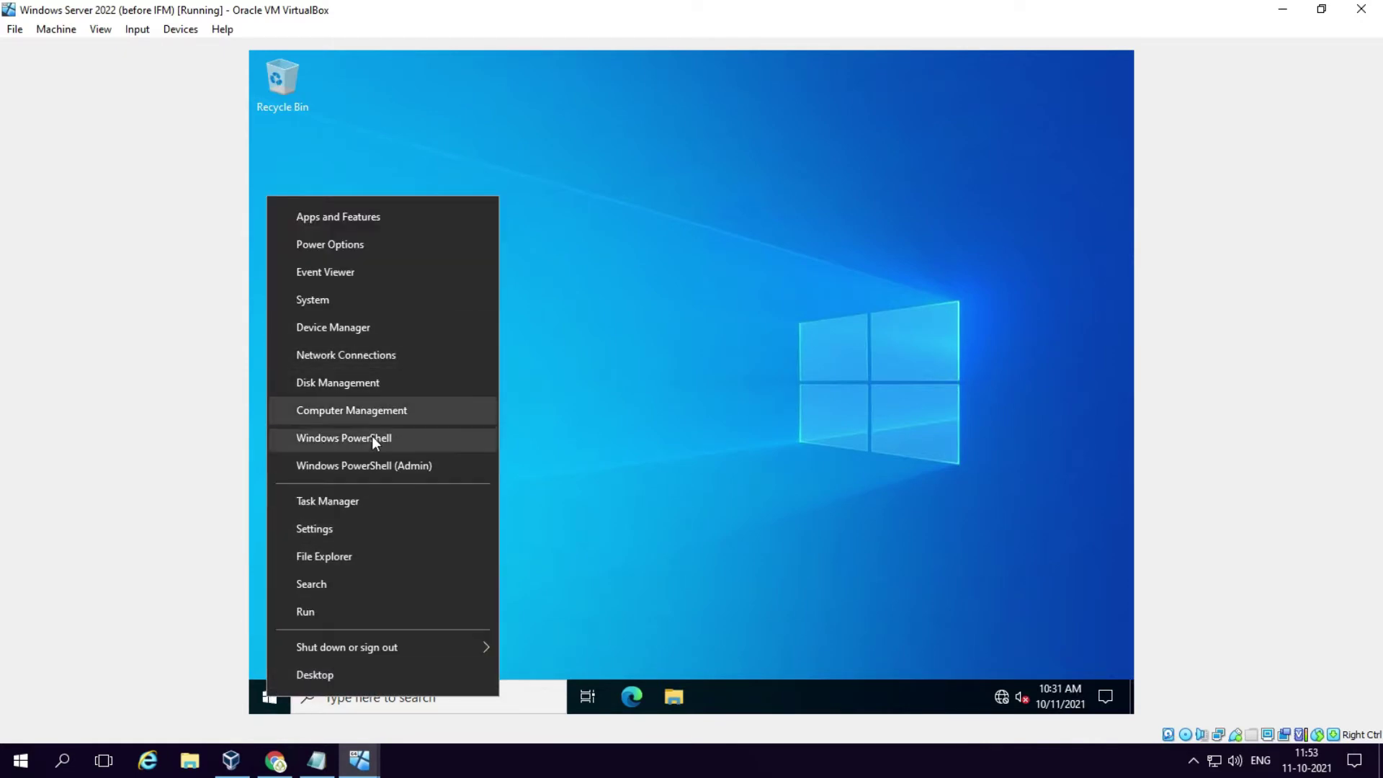
{"action": "left_click", "coordinate": [385, 466]}
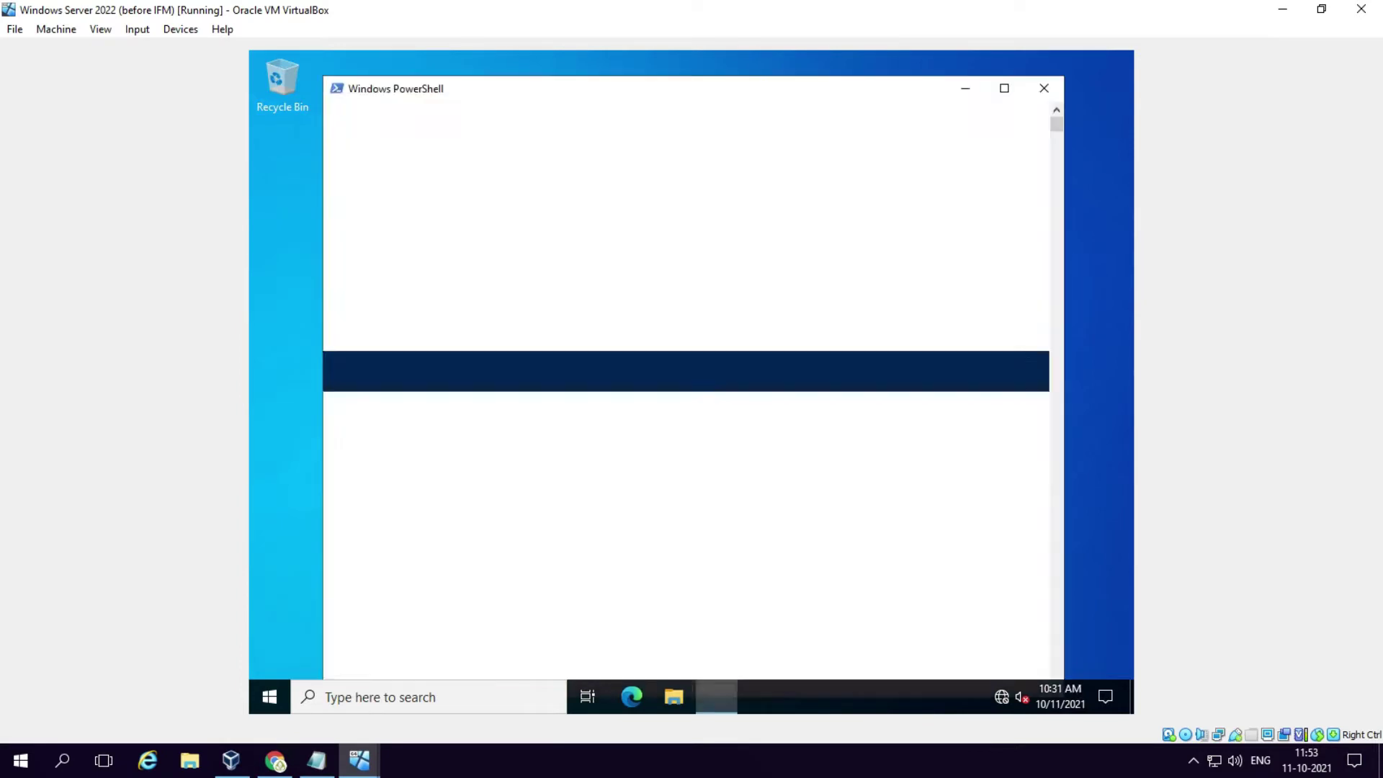
Step: Restore and resize the VirtualBox window so the Notepad command notes sit beside it
{"action": "left_click", "coordinate": [1321, 8]}
{"action": "left_click_drag", "start_coordinate": [1237, 19], "coordinate": [1207, 49]}
{"action": "left_click_drag", "start_coordinate": [1345, 29], "coordinate": [941, 55]}
{"action": "left_click_drag", "start_coordinate": [762, 58], "coordinate": [782, 25]}
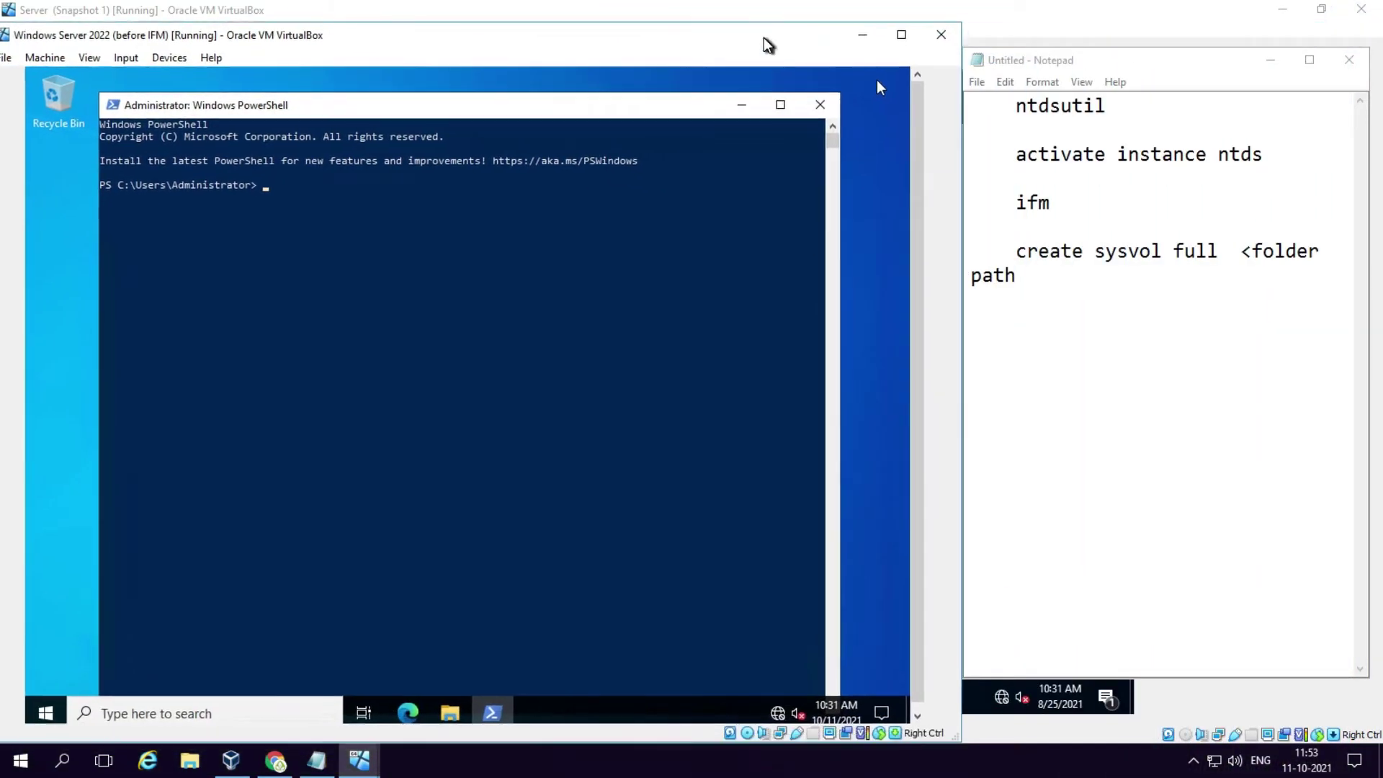
Step: Start ntdsutil, run activate instance ntds, and enter the ifm subcontext
{"action": "left_click", "coordinate": [246, 200]}
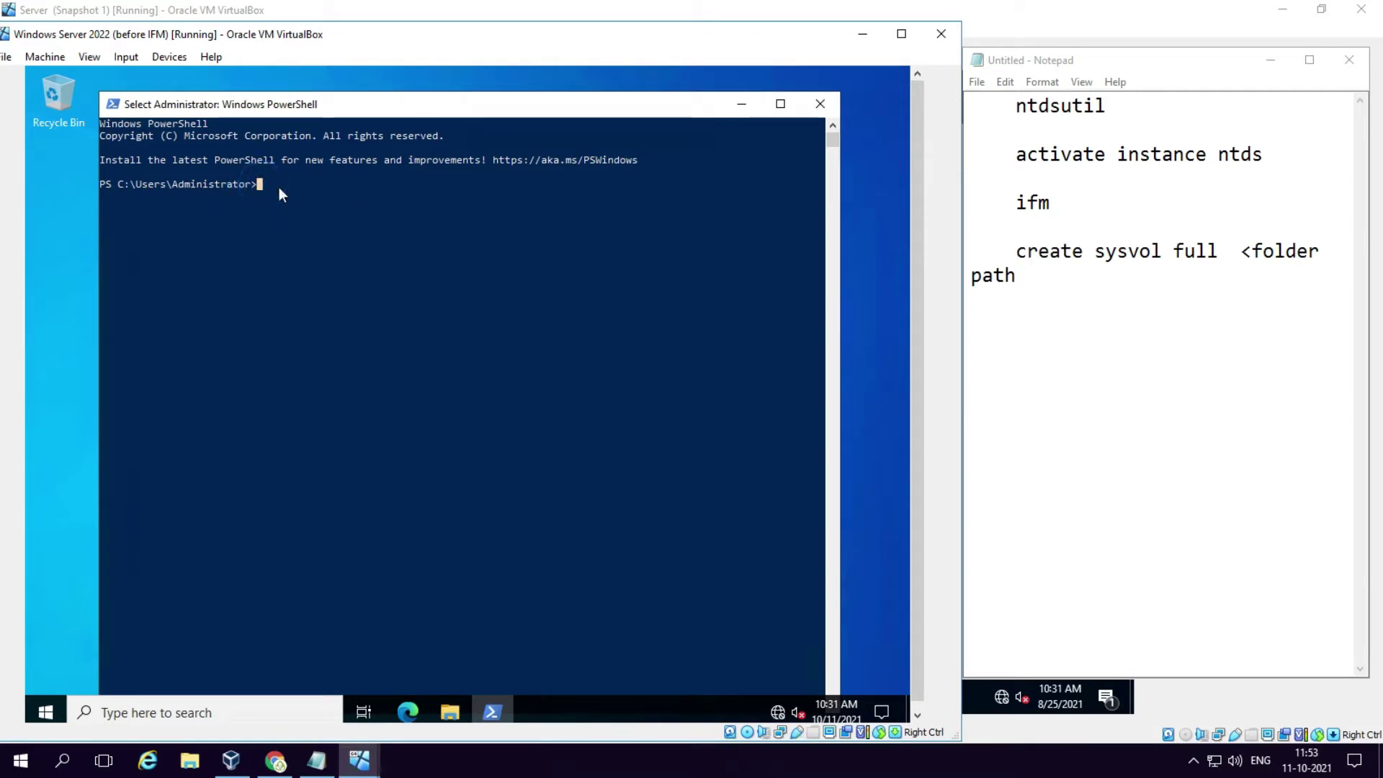
{"action": "type", "text": "nd"}
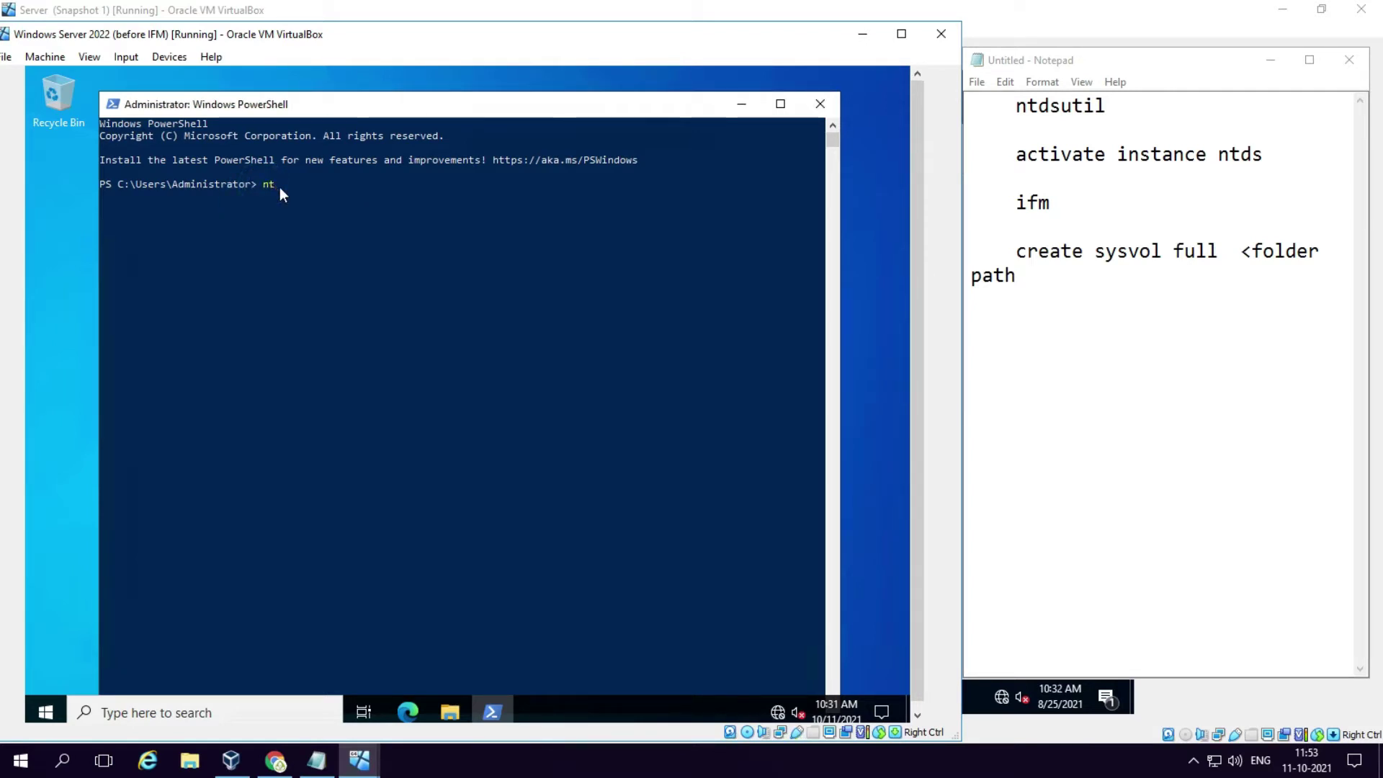
{"action": "type", "text": "dsut"}
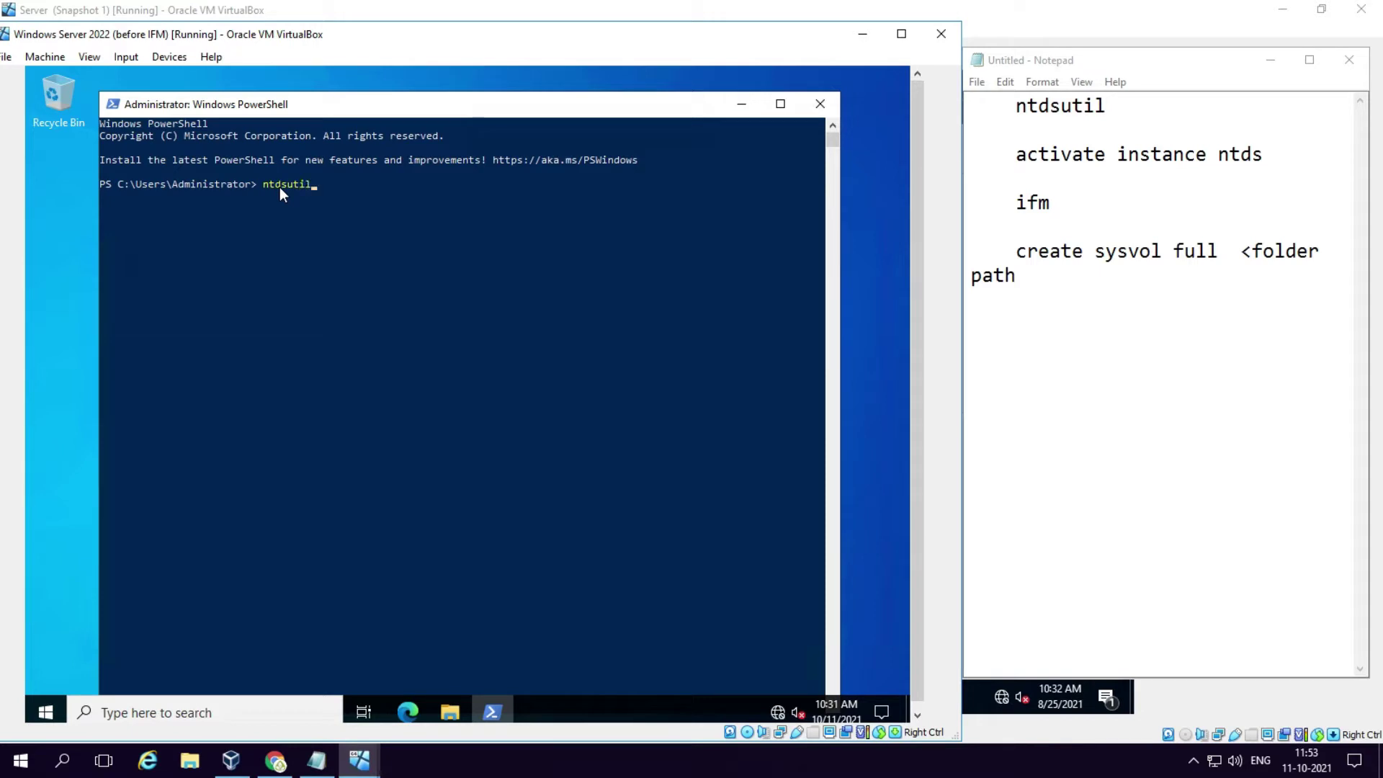
{"action": "type", "text": "il"}
{"action": "key", "text": "Return"}
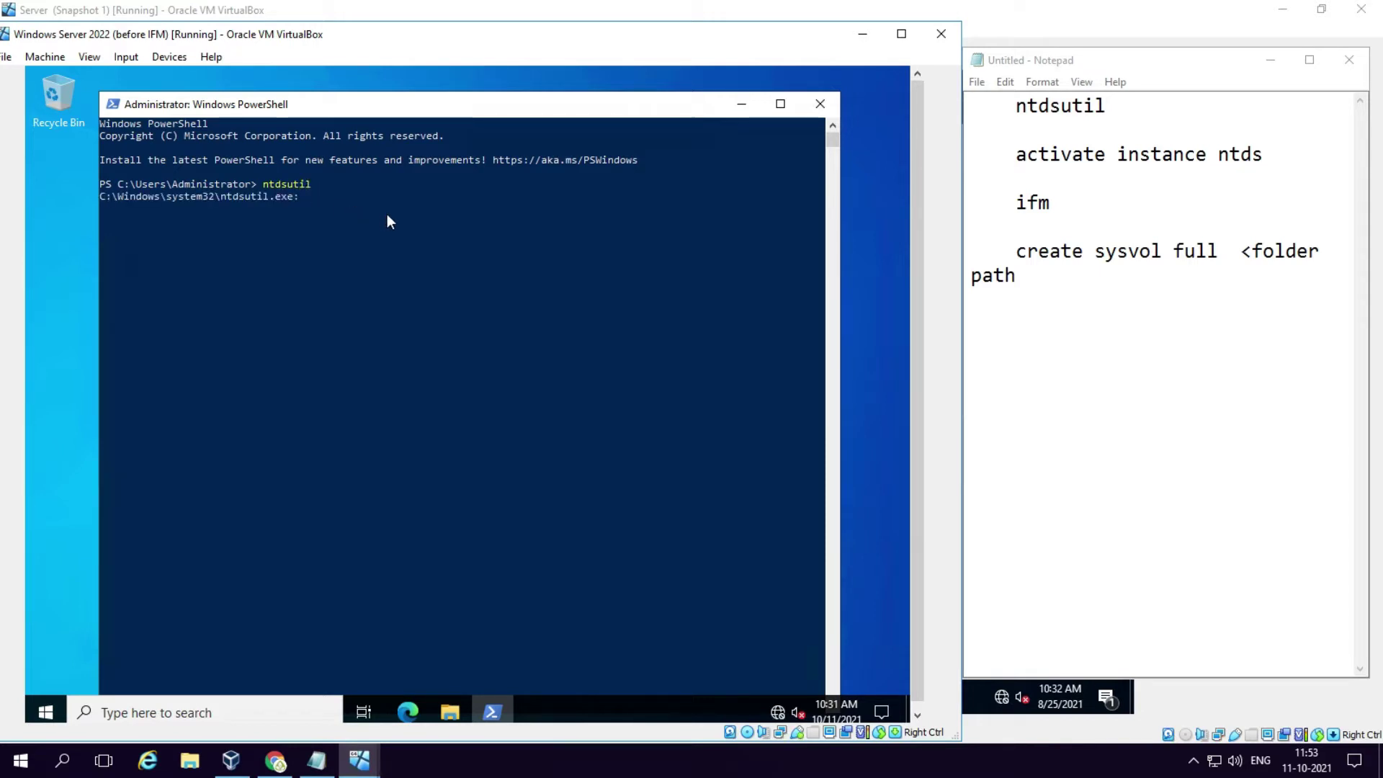
{"action": "type", "text": "activate insta"}
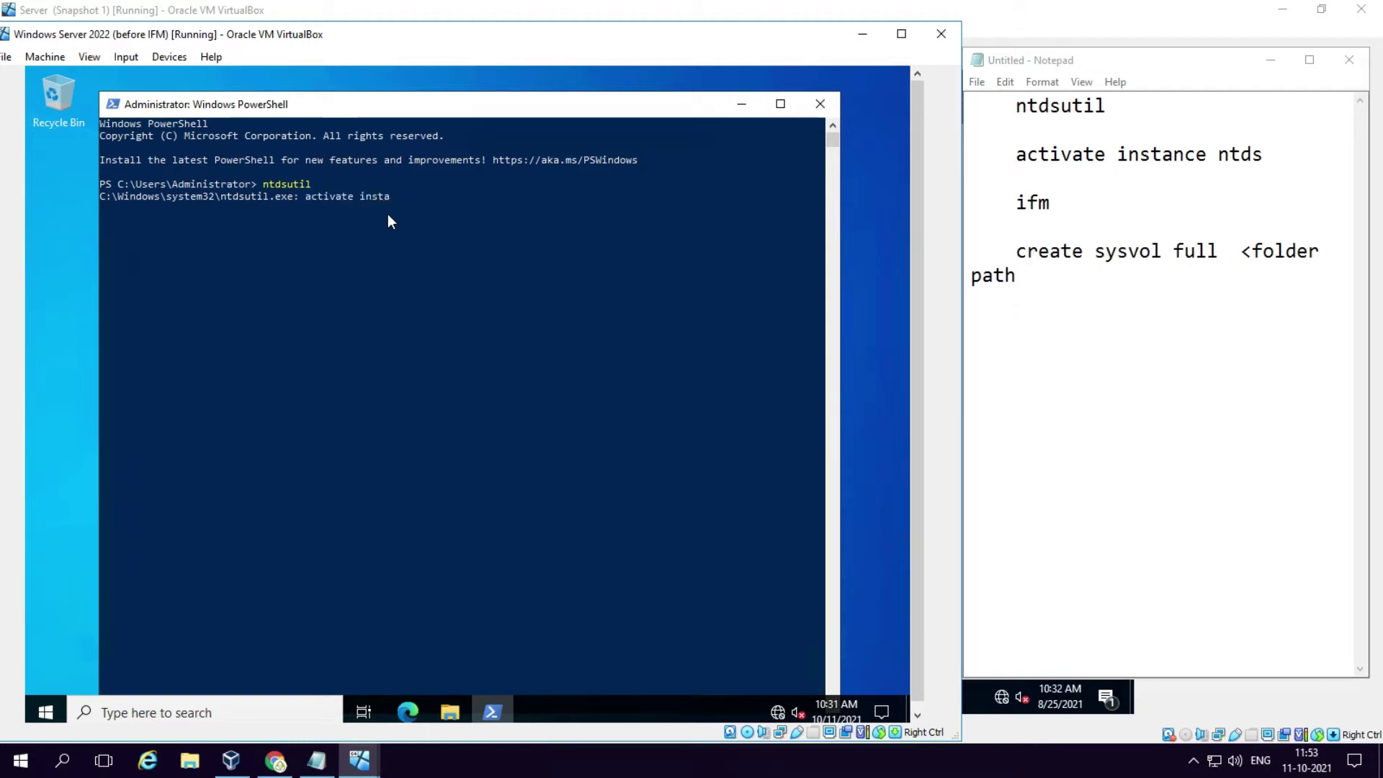
{"action": "type", "text": "nce ntds"}
{"action": "key", "text": "Return"}
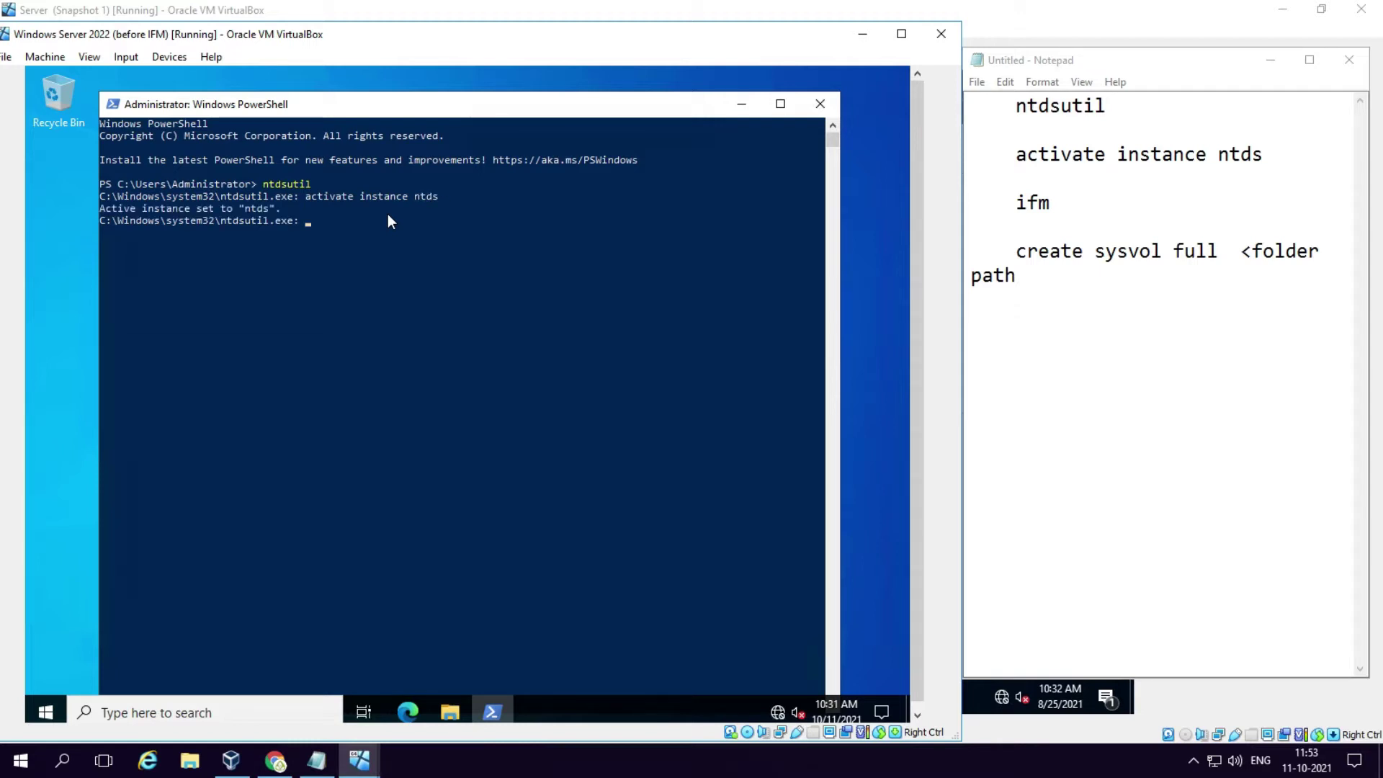
{"action": "type", "text": "ifm"}
Step: Create a new folder named IFM on Local Disk (C:) in File Explorer
{"action": "left_click", "coordinate": [452, 711]}
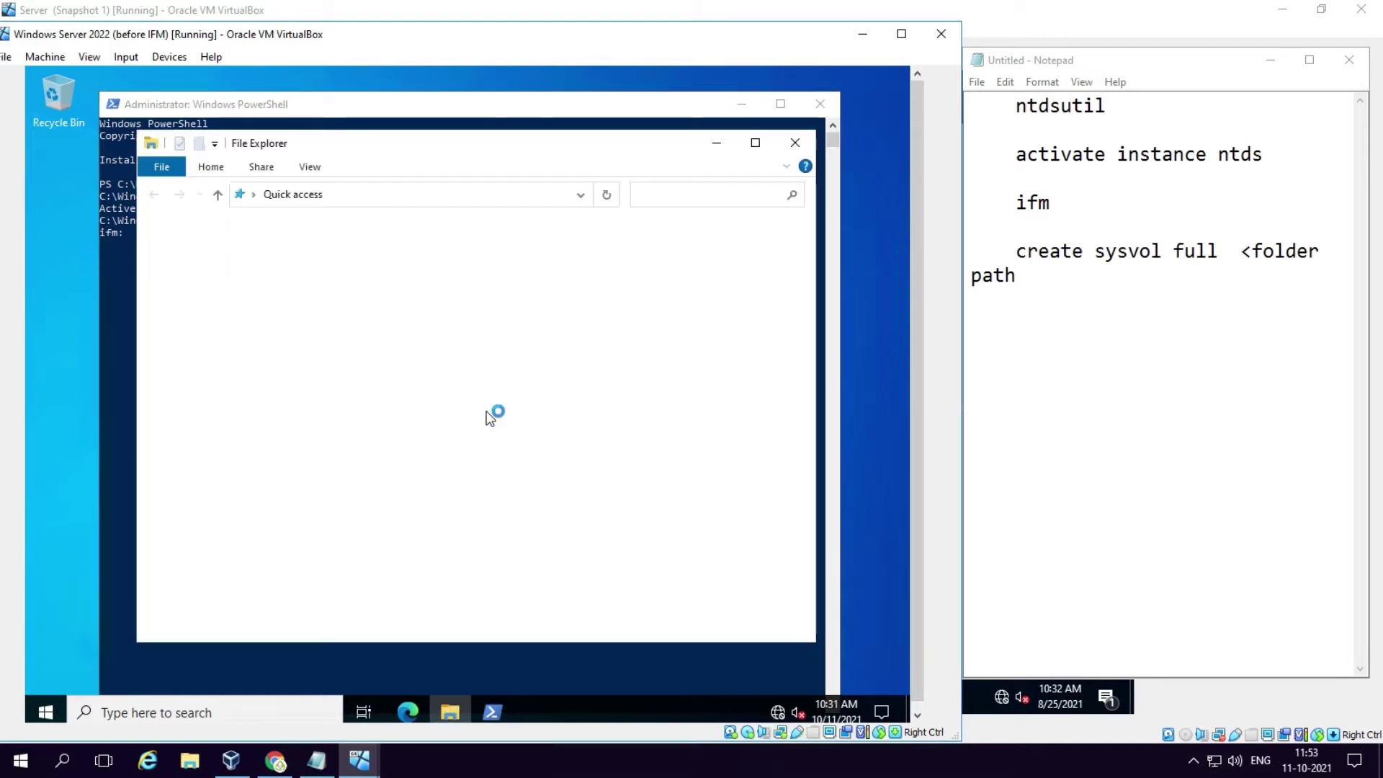
{"action": "left_click", "coordinate": [188, 349]}
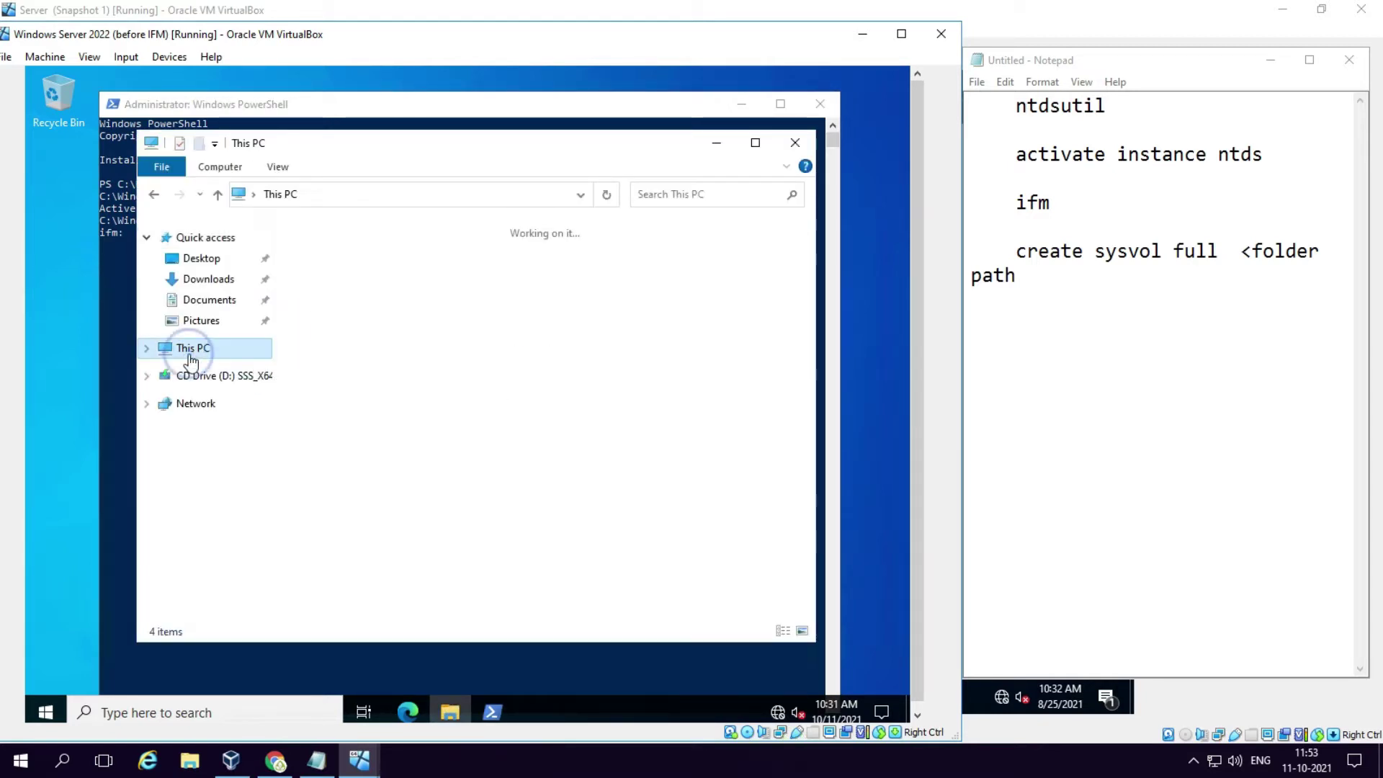
{"action": "double_click", "coordinate": [388, 481]}
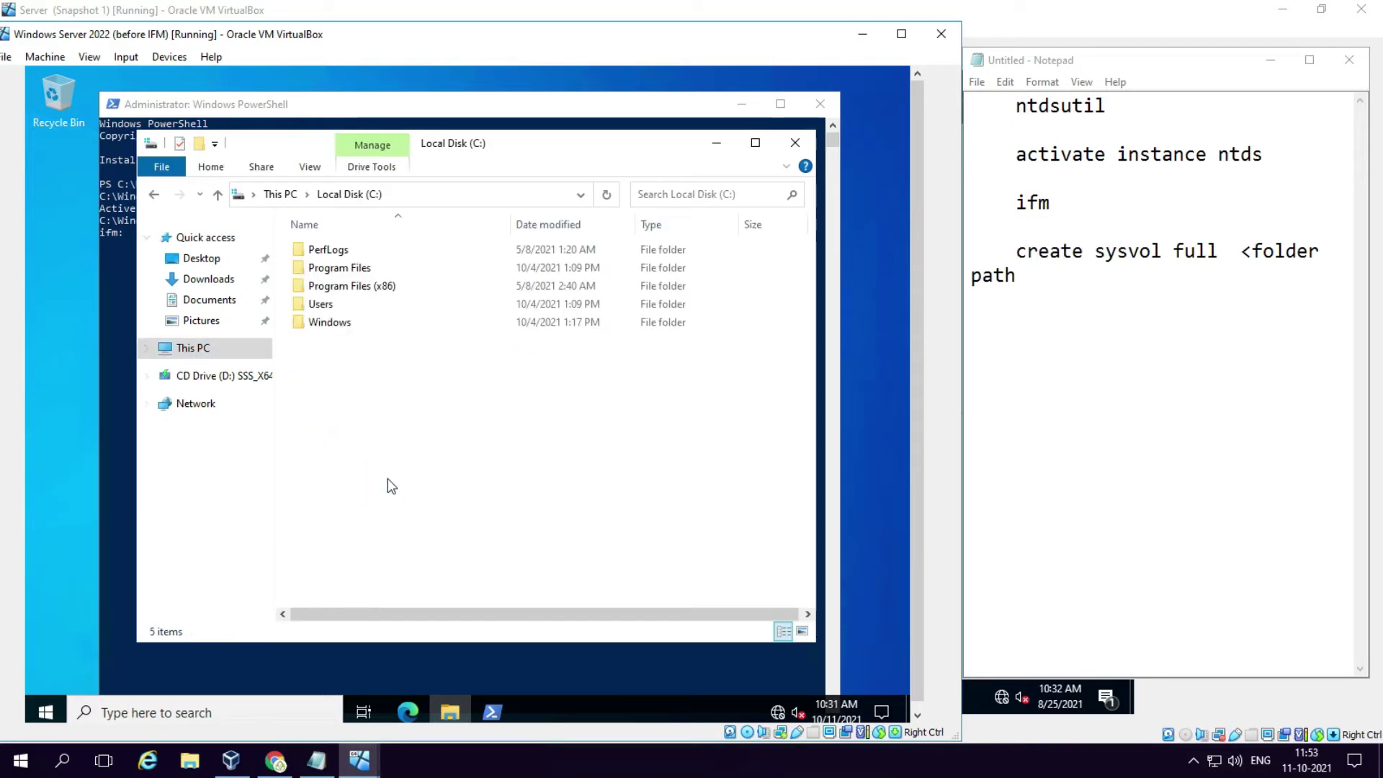
{"action": "right_click", "coordinate": [374, 402]}
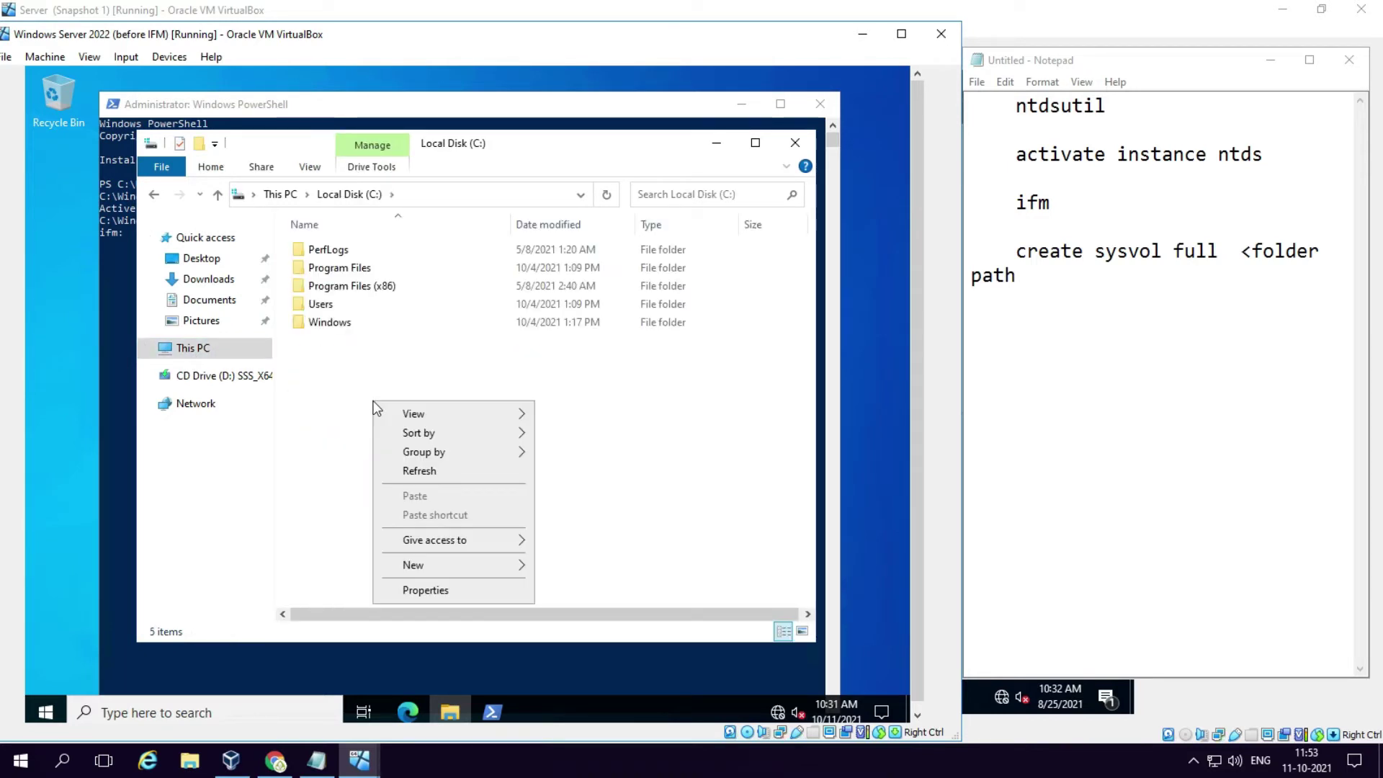
{"action": "left_click", "coordinate": [515, 569]}
{"action": "left_click", "coordinate": [574, 566]}
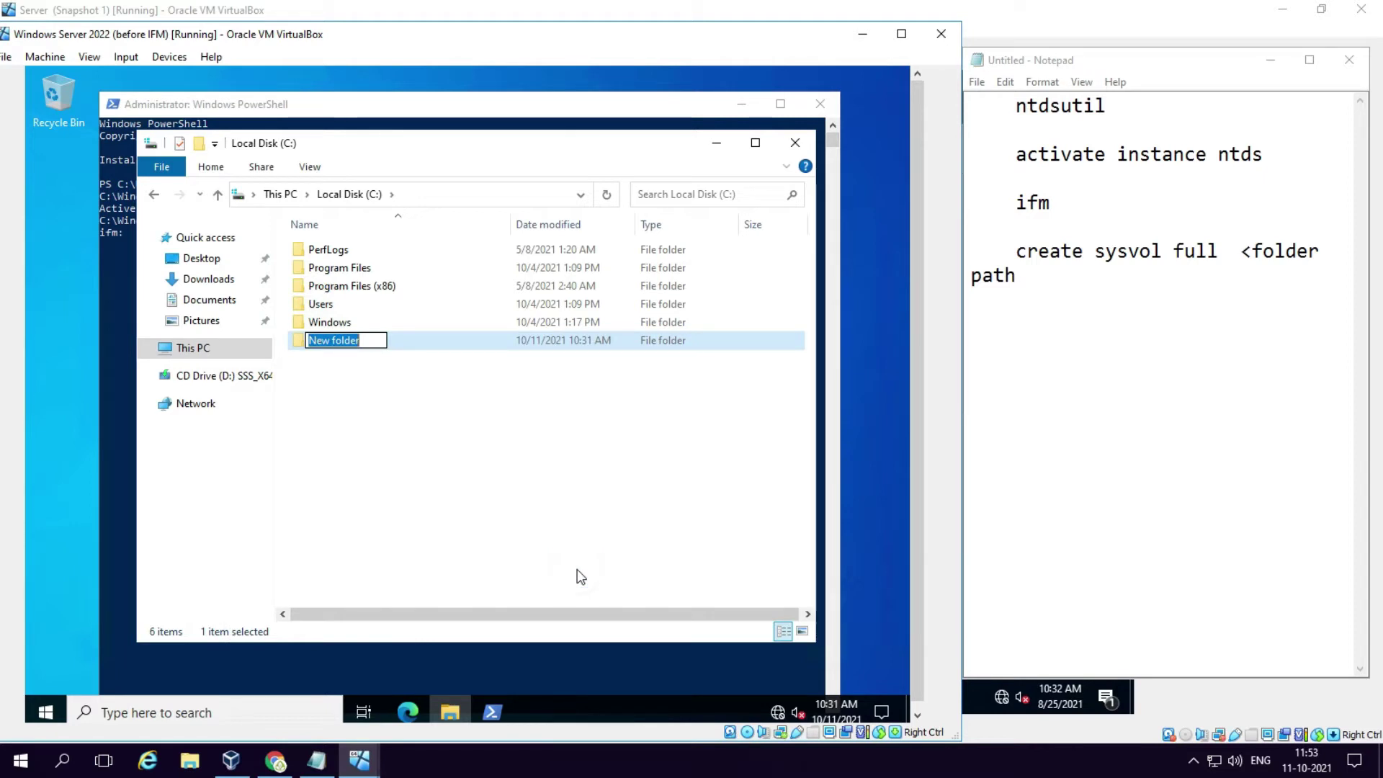
{"action": "type", "text": "IFM"}
{"action": "key", "text": "Return"}
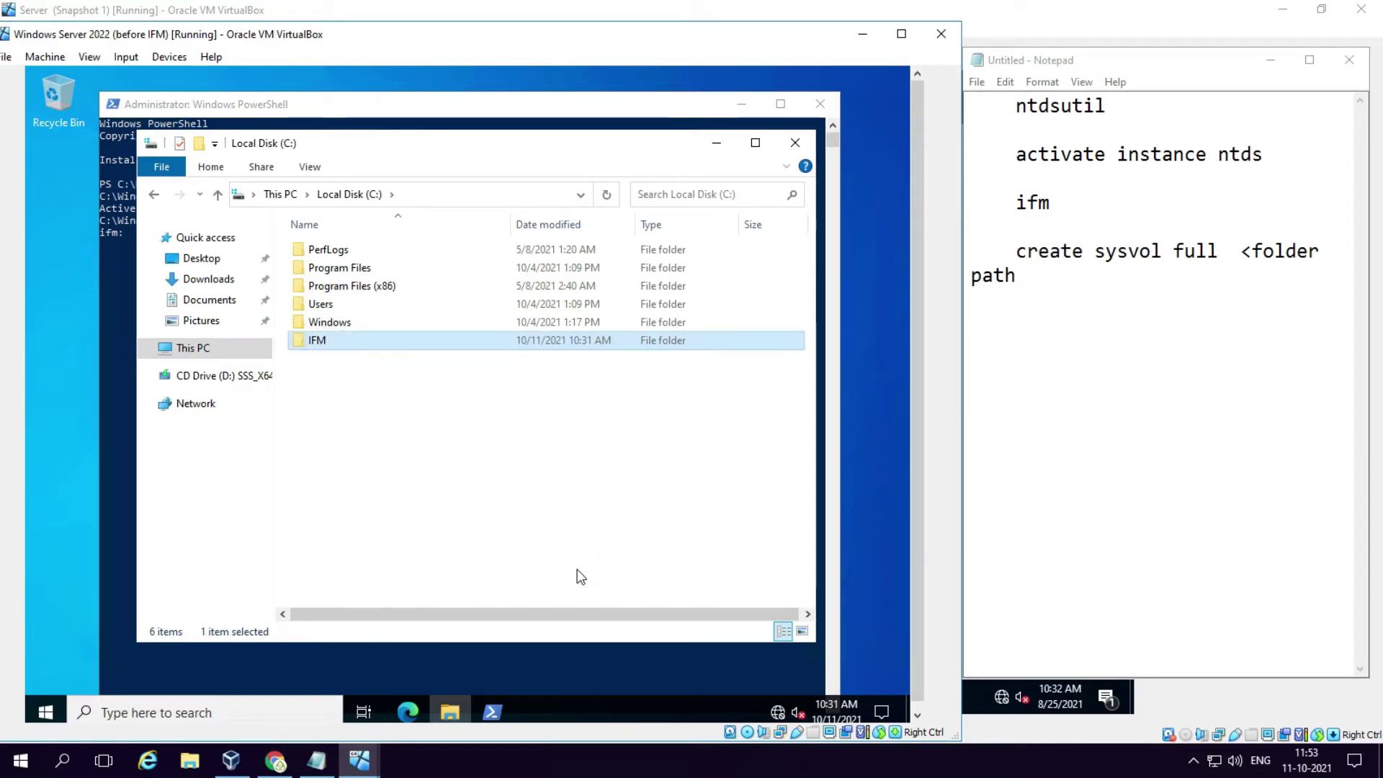
Step: Open the IFM folder, copy its C:\IFM path, and minimize File Explorer
{"action": "key", "text": "Return"}
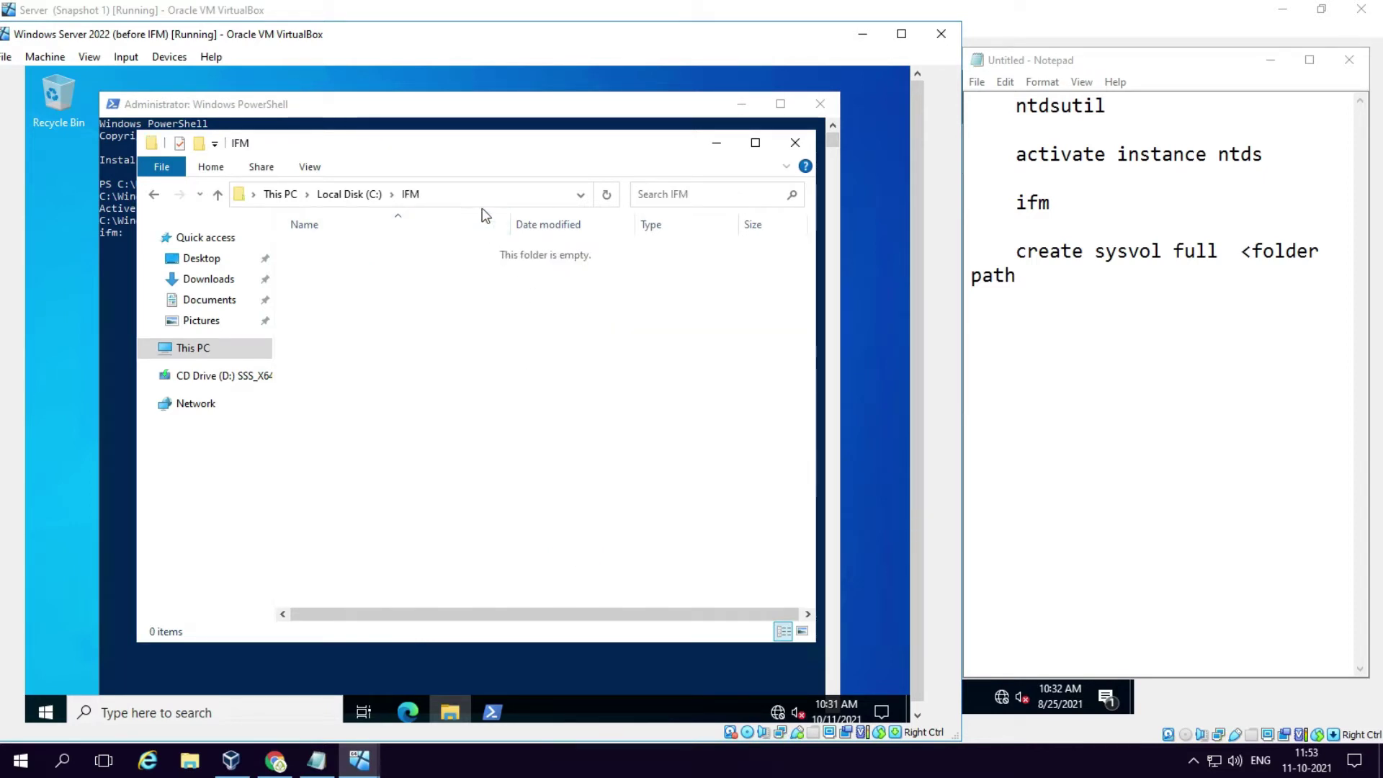
{"action": "left_click", "coordinate": [481, 194]}
{"action": "right_click", "coordinate": [270, 190]}
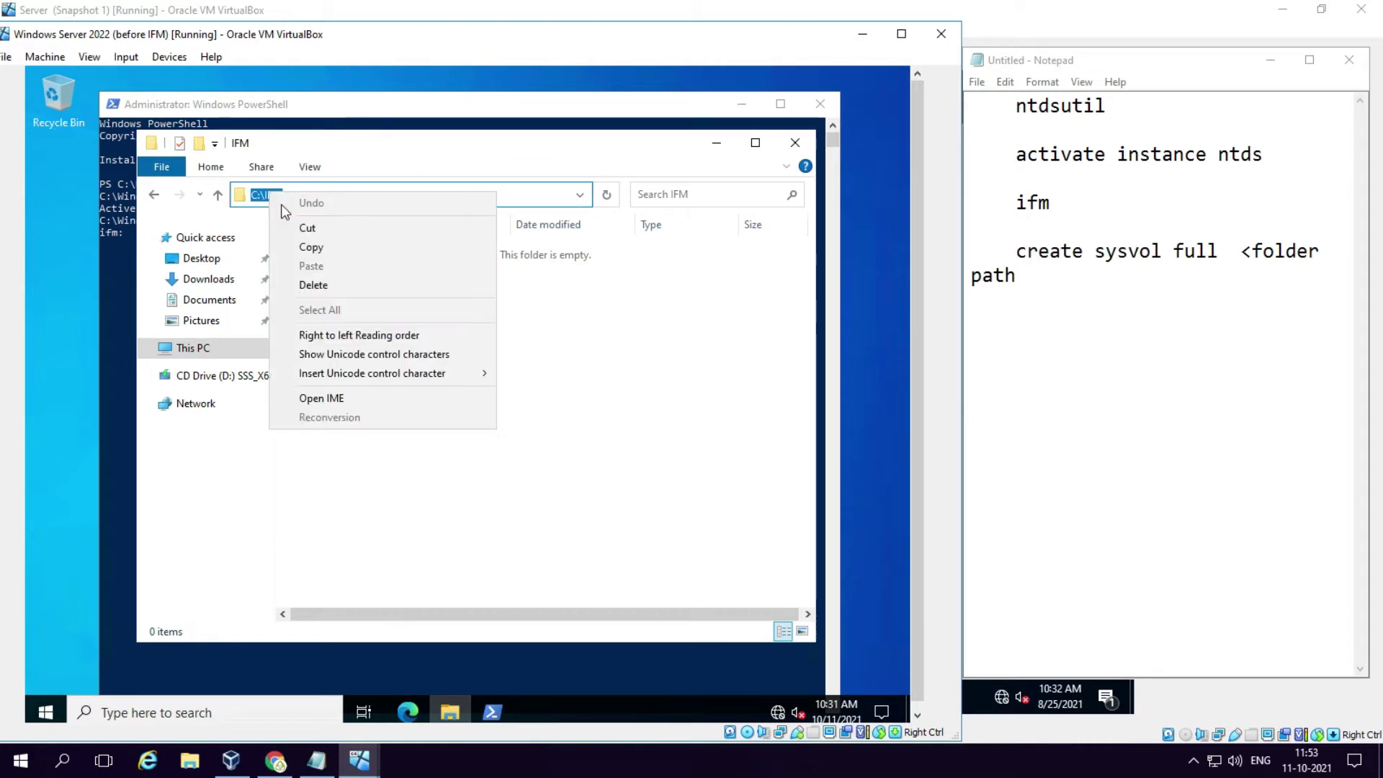
{"action": "left_click", "coordinate": [306, 245]}
{"action": "left_click", "coordinate": [720, 142]}
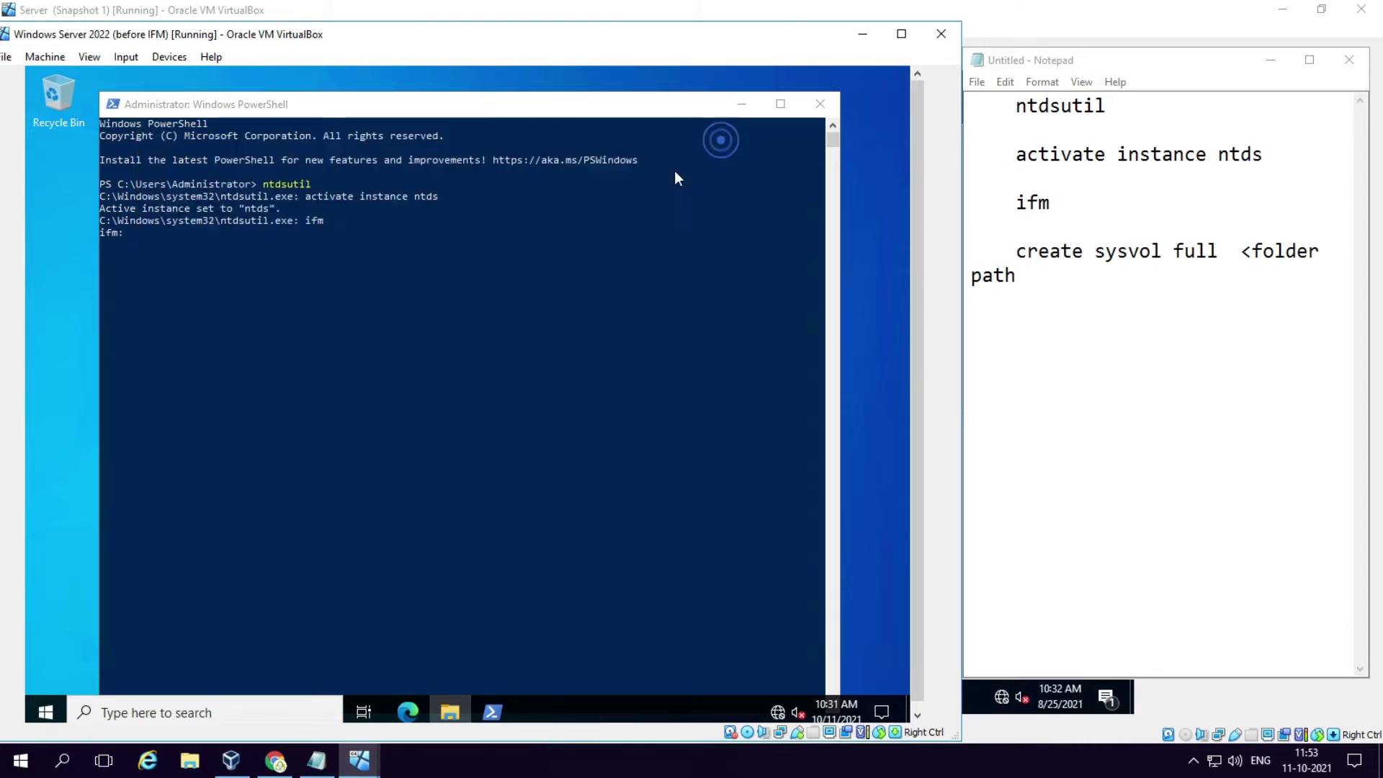
Step: Enter create sysvol full at the ntdsutil ifm prompt
{"action": "left_click", "coordinate": [157, 237]}
{"action": "type", "text": "create sysvol full C:\\IFM"}
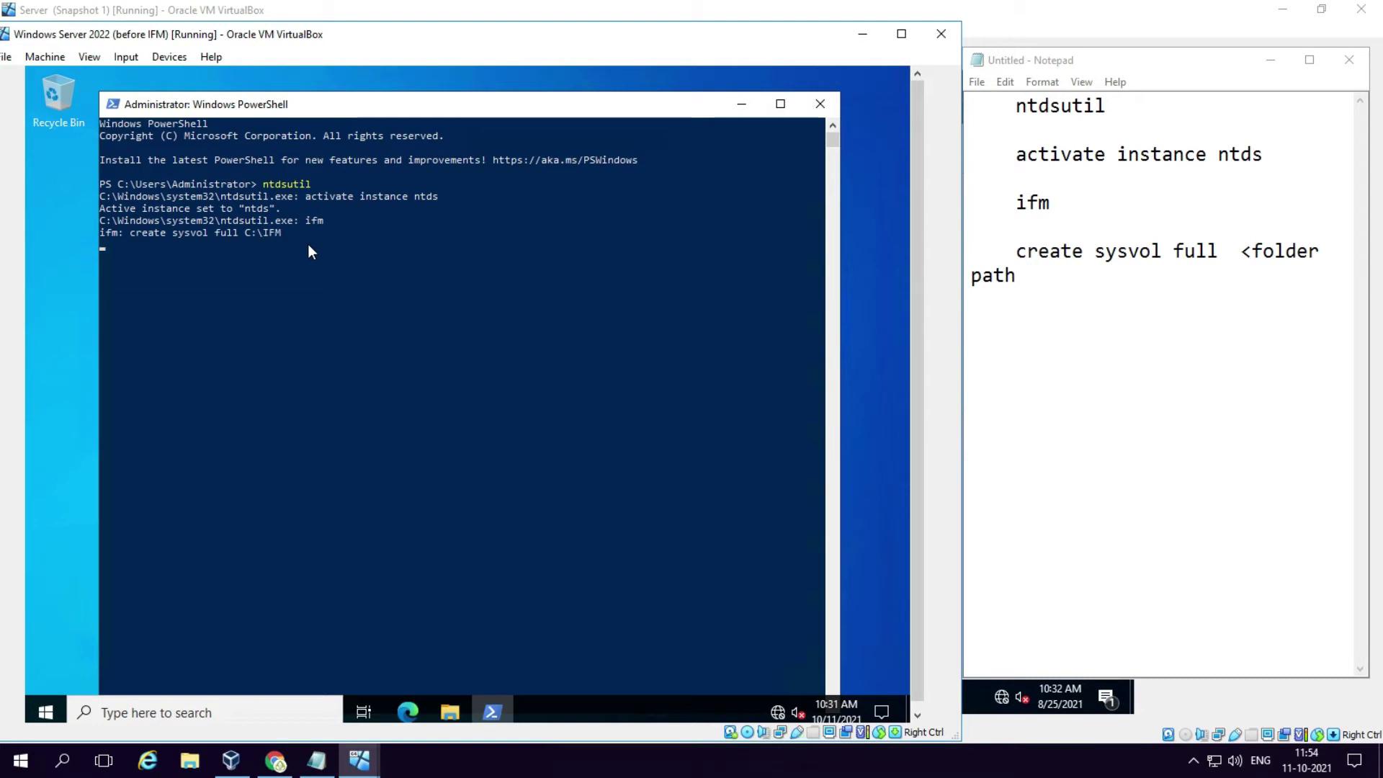
Step: Run 'create sysvol full C:\IFM' at the ntdsutil ifm prompt to build full IFM media with SYSVOL
{"action": "key", "text": "Return"}
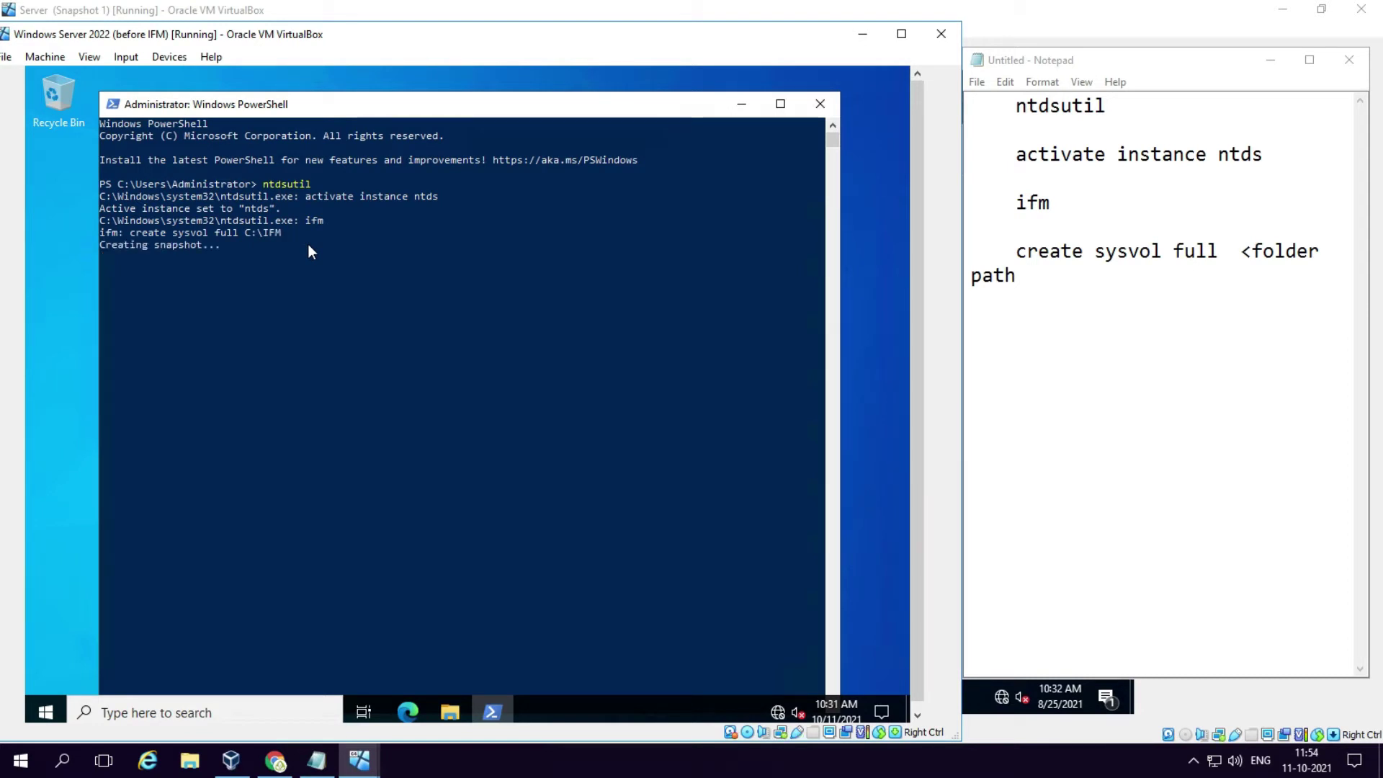
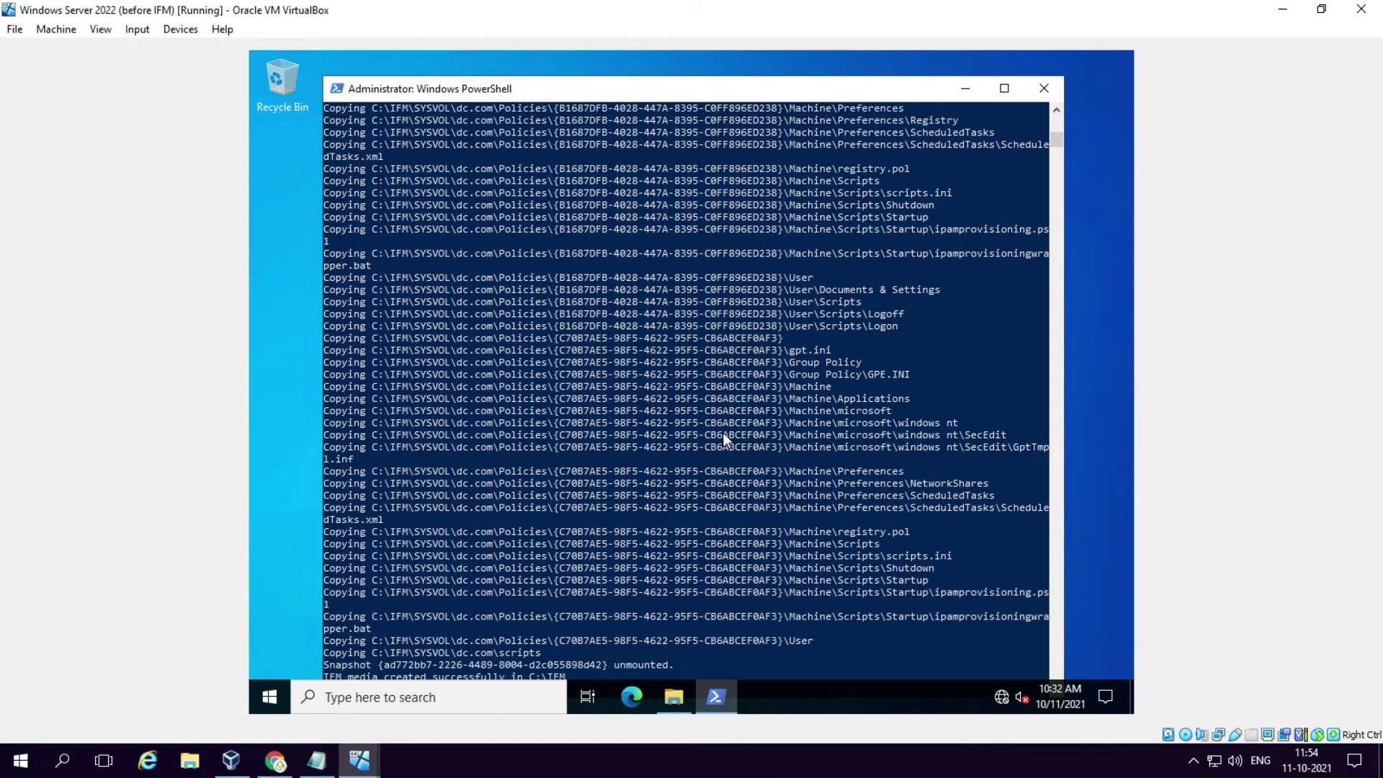
Step: Highlight the 'media created successfully' message in the ntdsutil console output
{"action": "scroll", "coordinate": [723, 432], "scroll_direction": "down", "scroll_amount": 3}
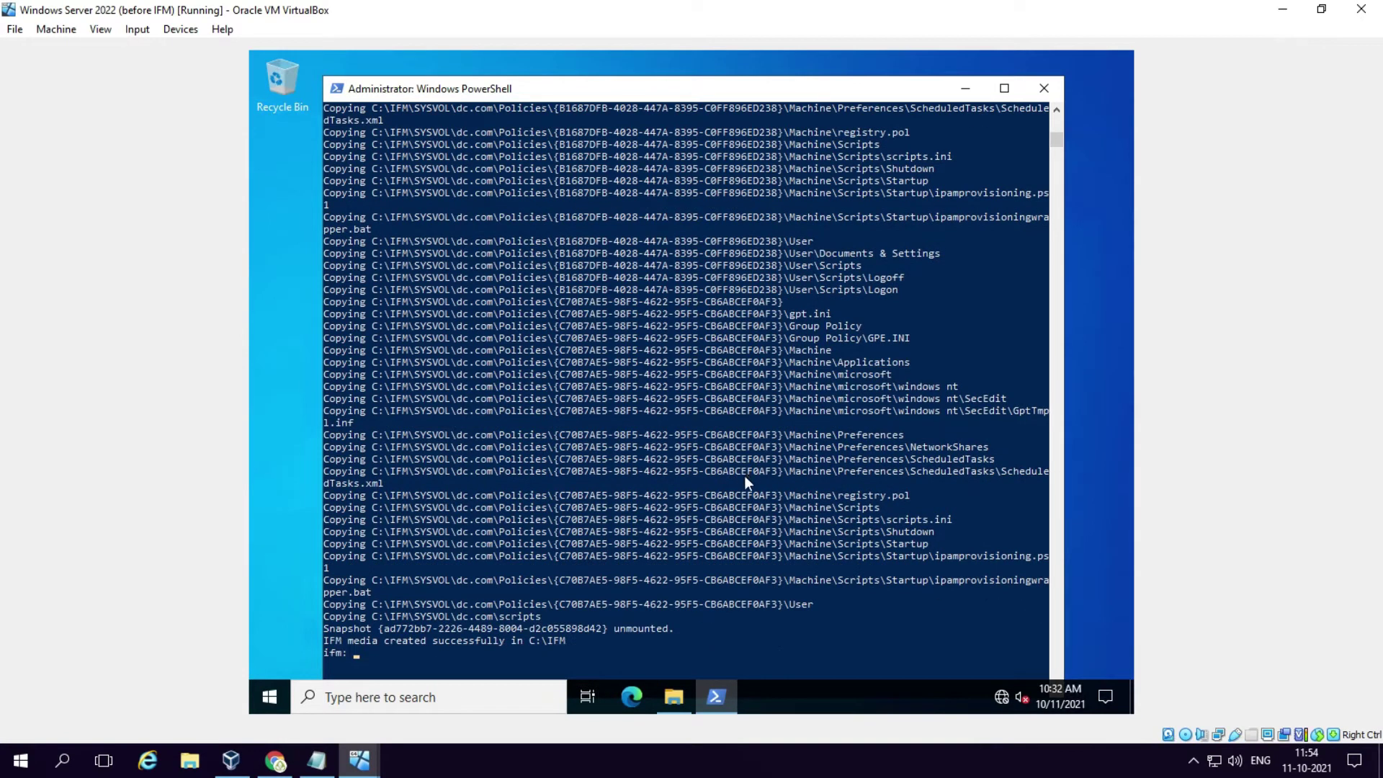
{"action": "left_click_drag", "start_coordinate": [349, 566], "coordinate": [508, 568]}
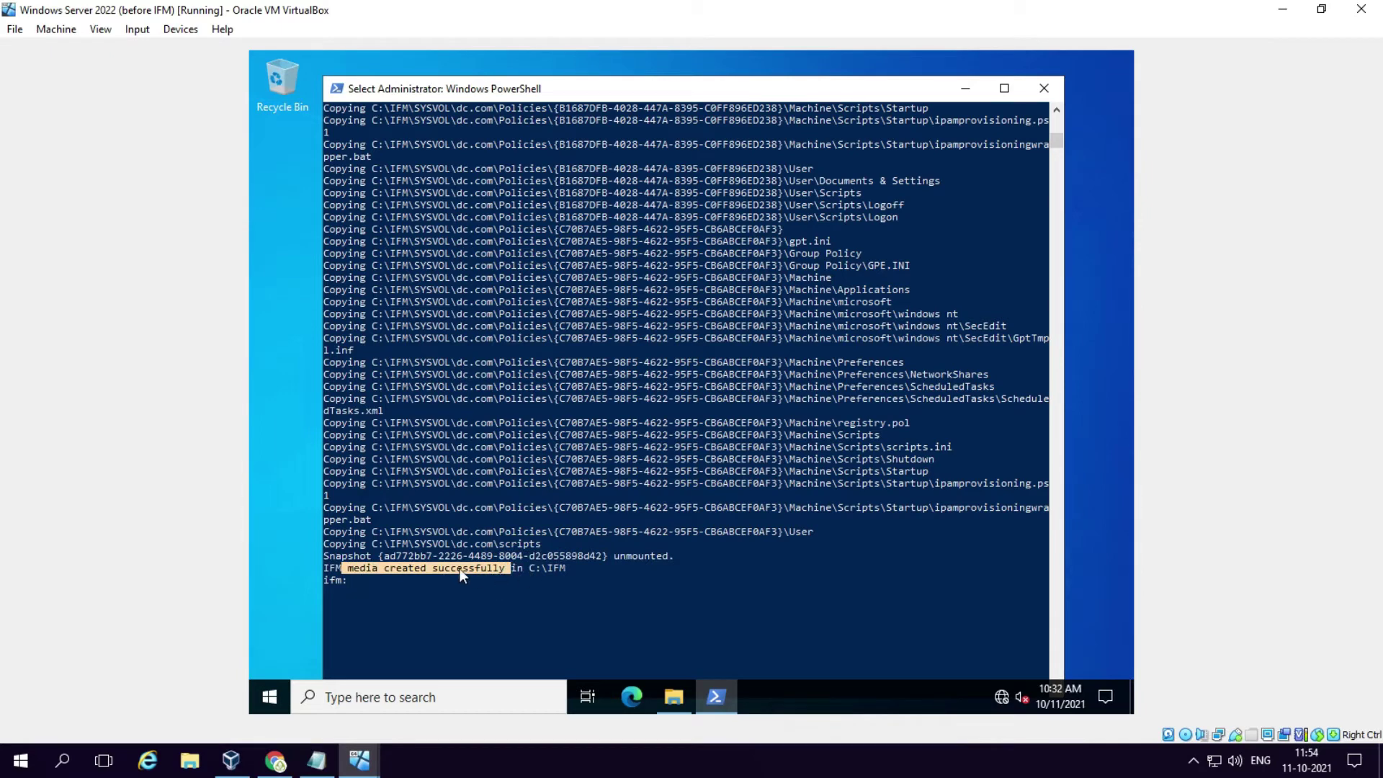
{"action": "left_click", "coordinate": [616, 576]}
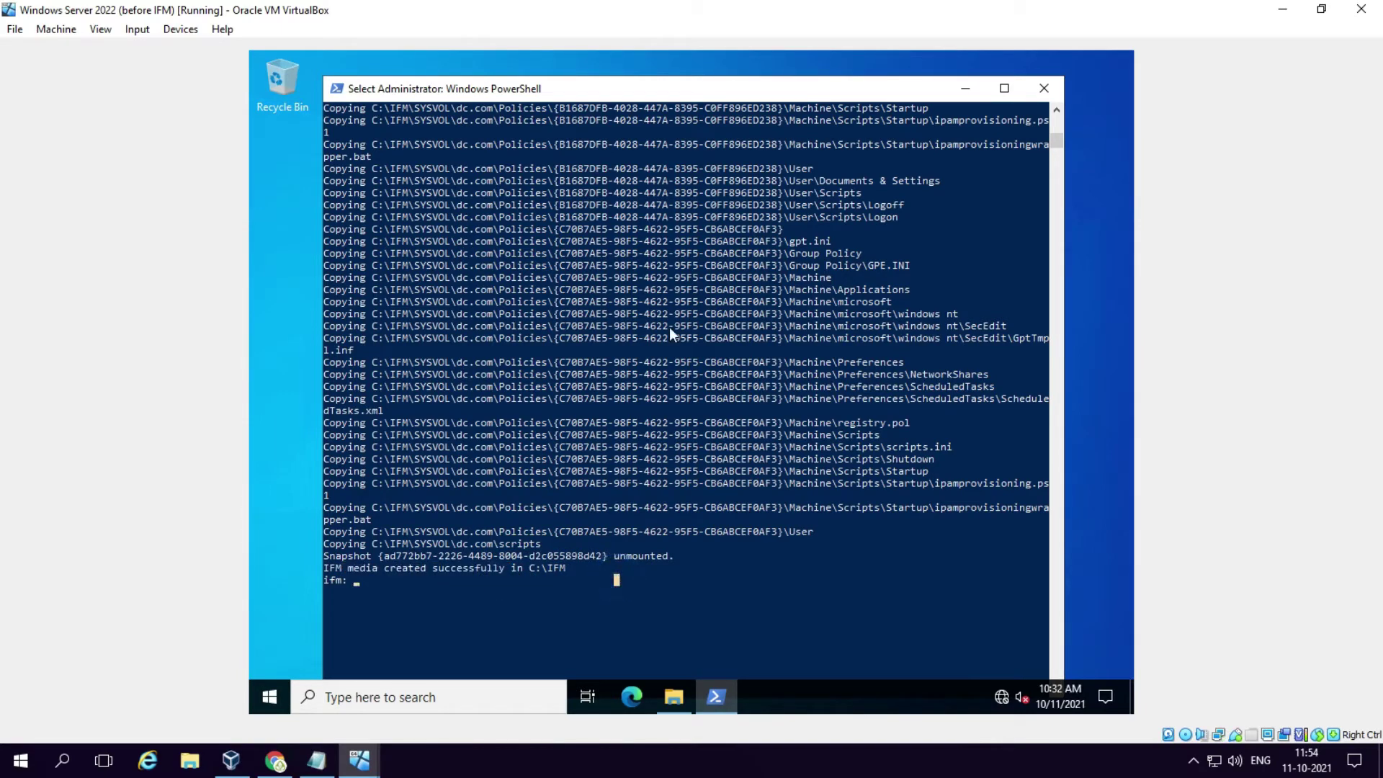
Step: Open File Explorer and browse into the C:\IFM folder
{"action": "left_click", "coordinate": [669, 695]}
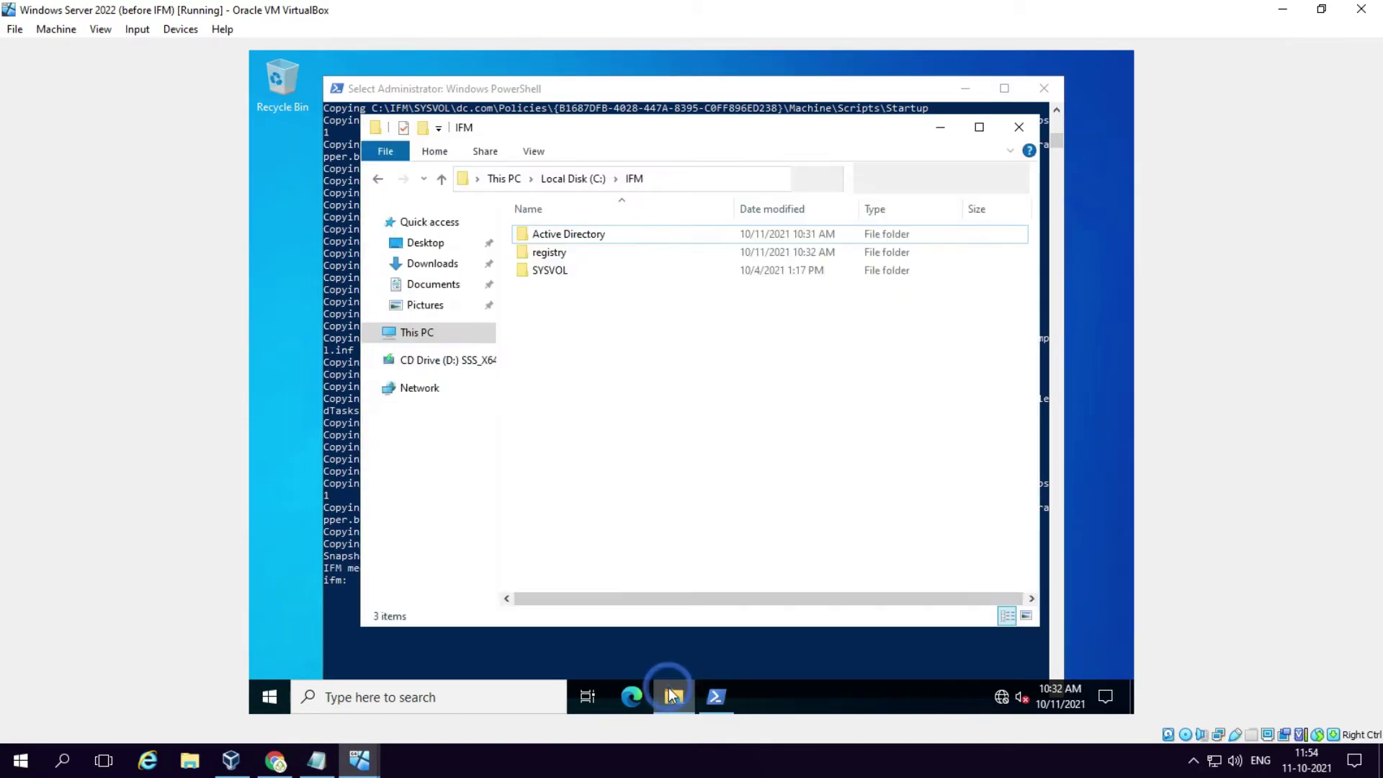
{"action": "left_click", "coordinate": [543, 179]}
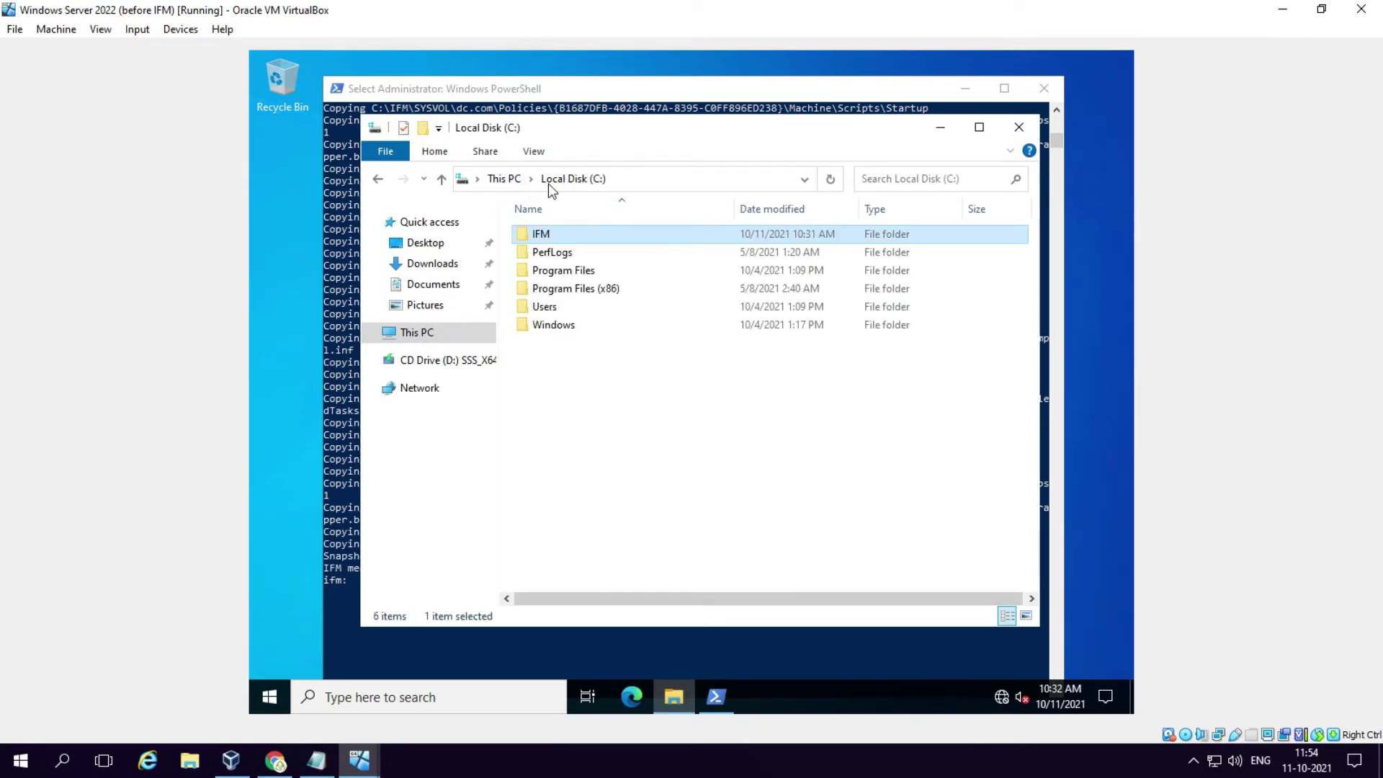
{"action": "left_click", "coordinate": [562, 236]}
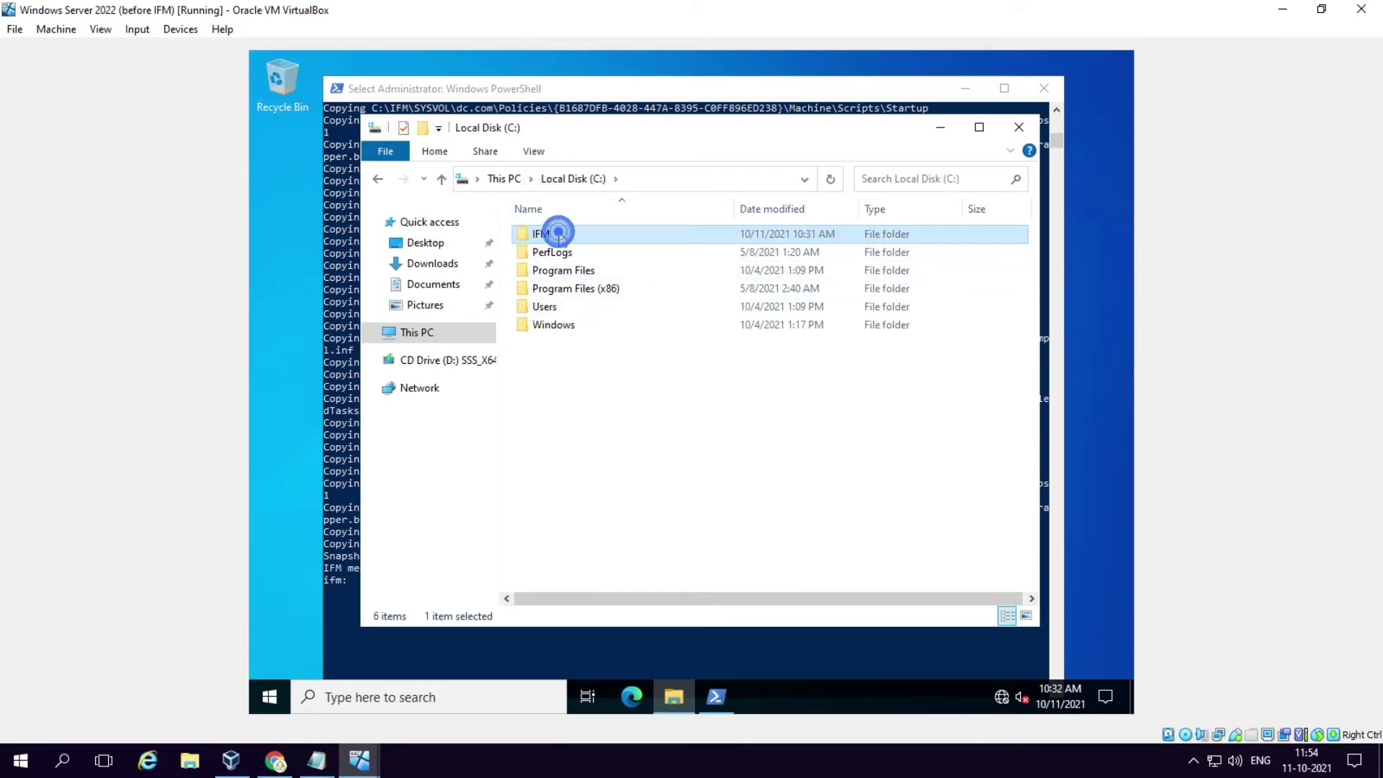
{"action": "left_click", "coordinate": [562, 239]}
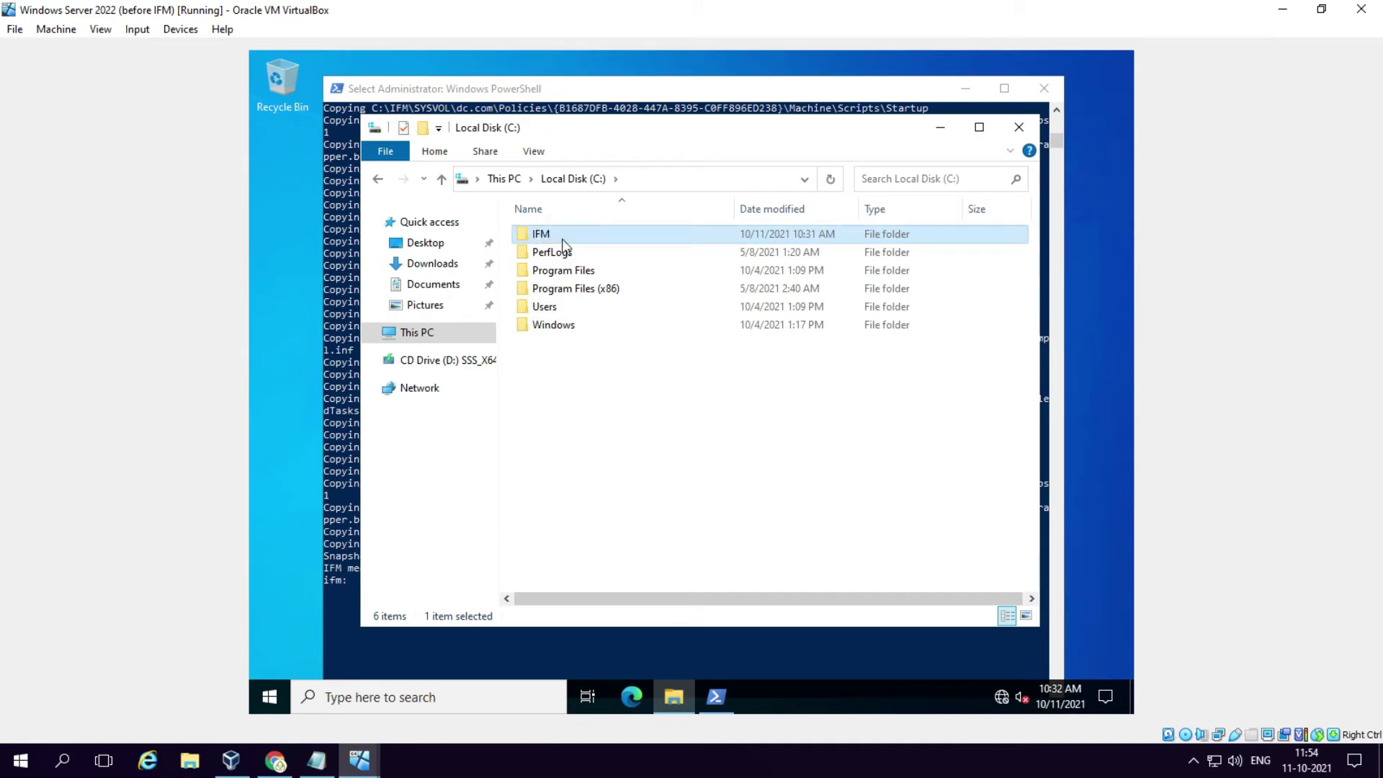
{"action": "double_click", "coordinate": [562, 237]}
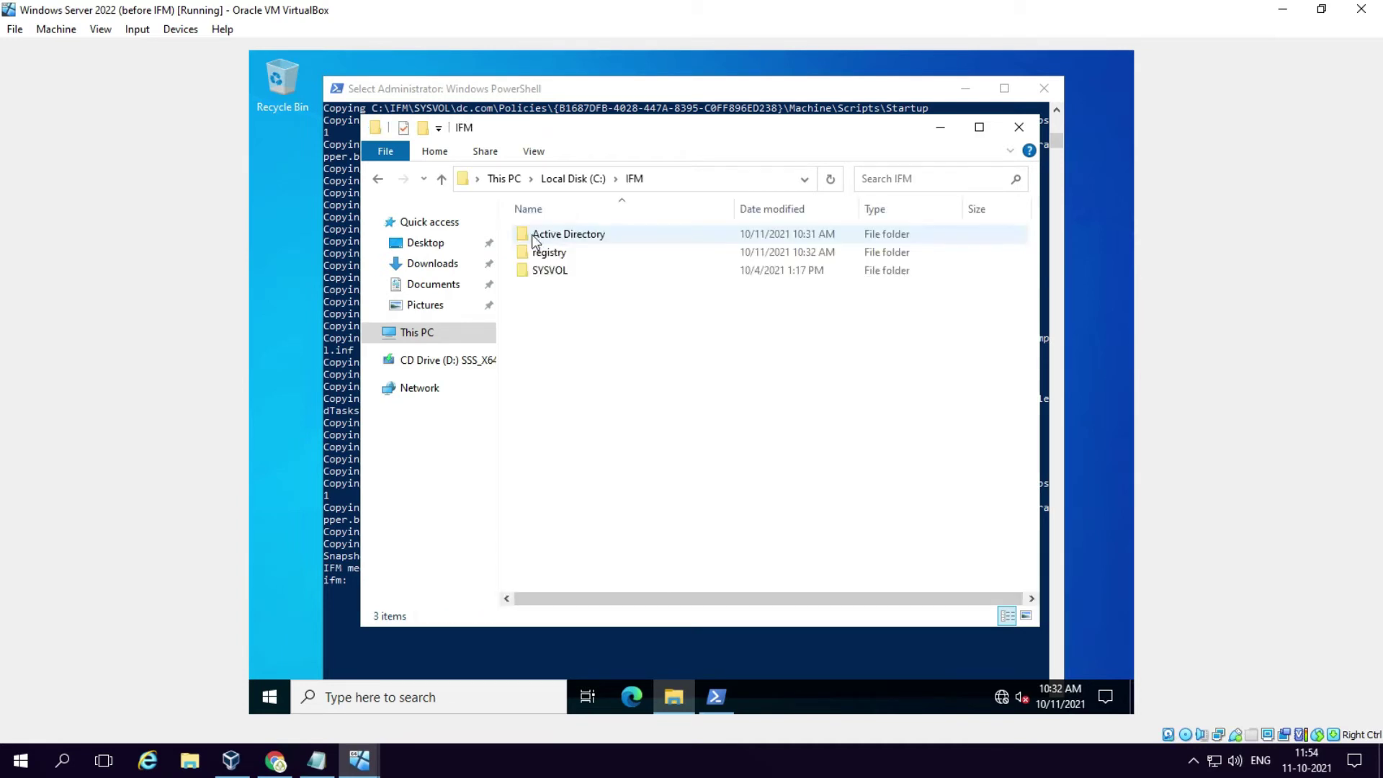
Step: Drill into SYSVOL, dc.com and Policies to view the GUID policy folders
{"action": "double_click", "coordinate": [564, 270]}
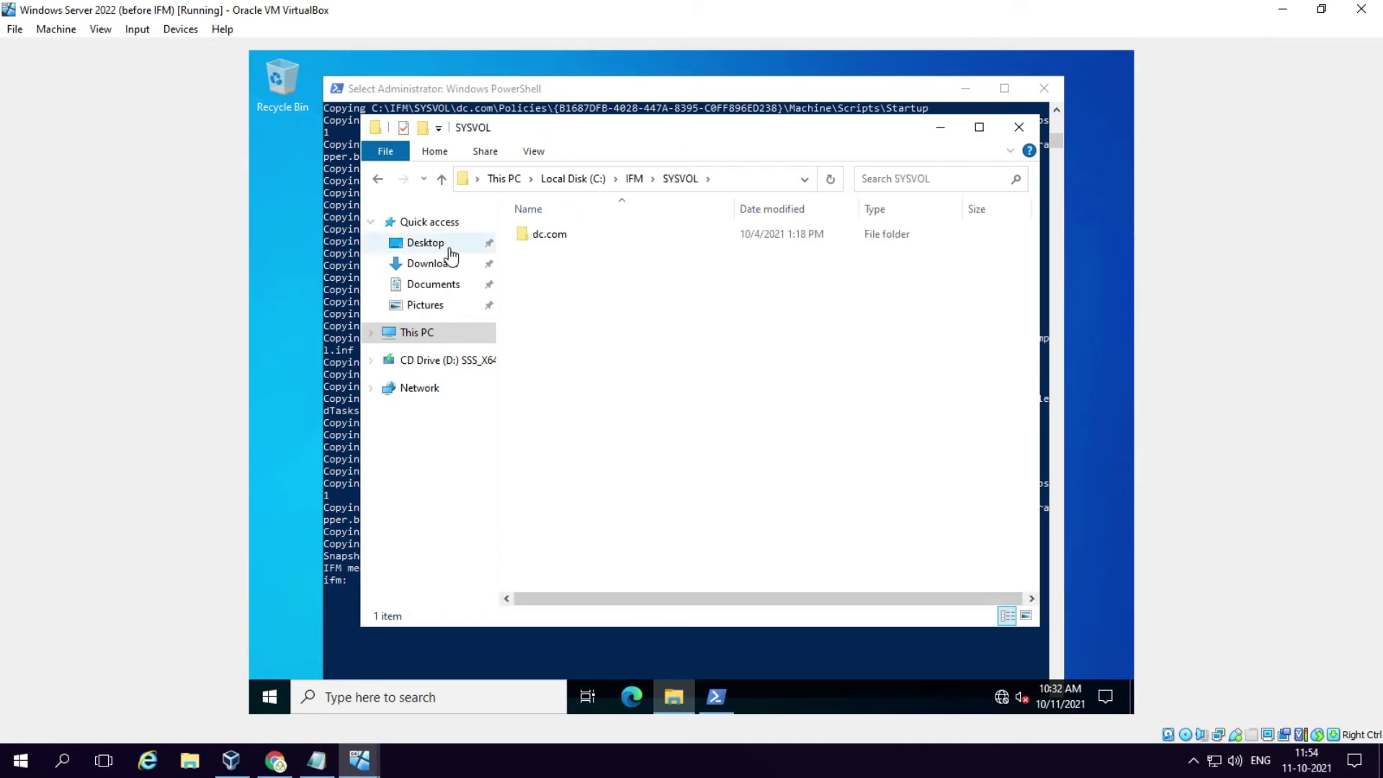
{"action": "double_click", "coordinate": [539, 235]}
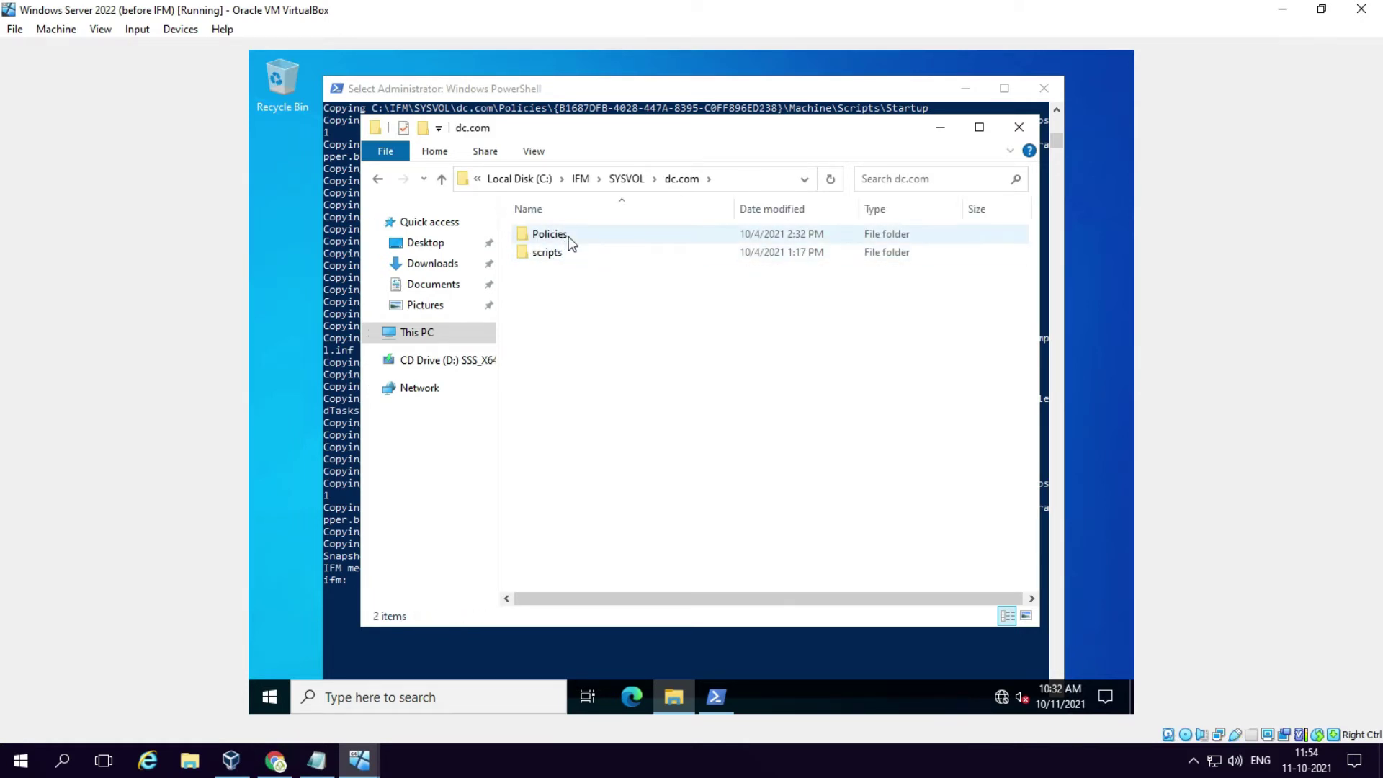
{"action": "double_click", "coordinate": [567, 233]}
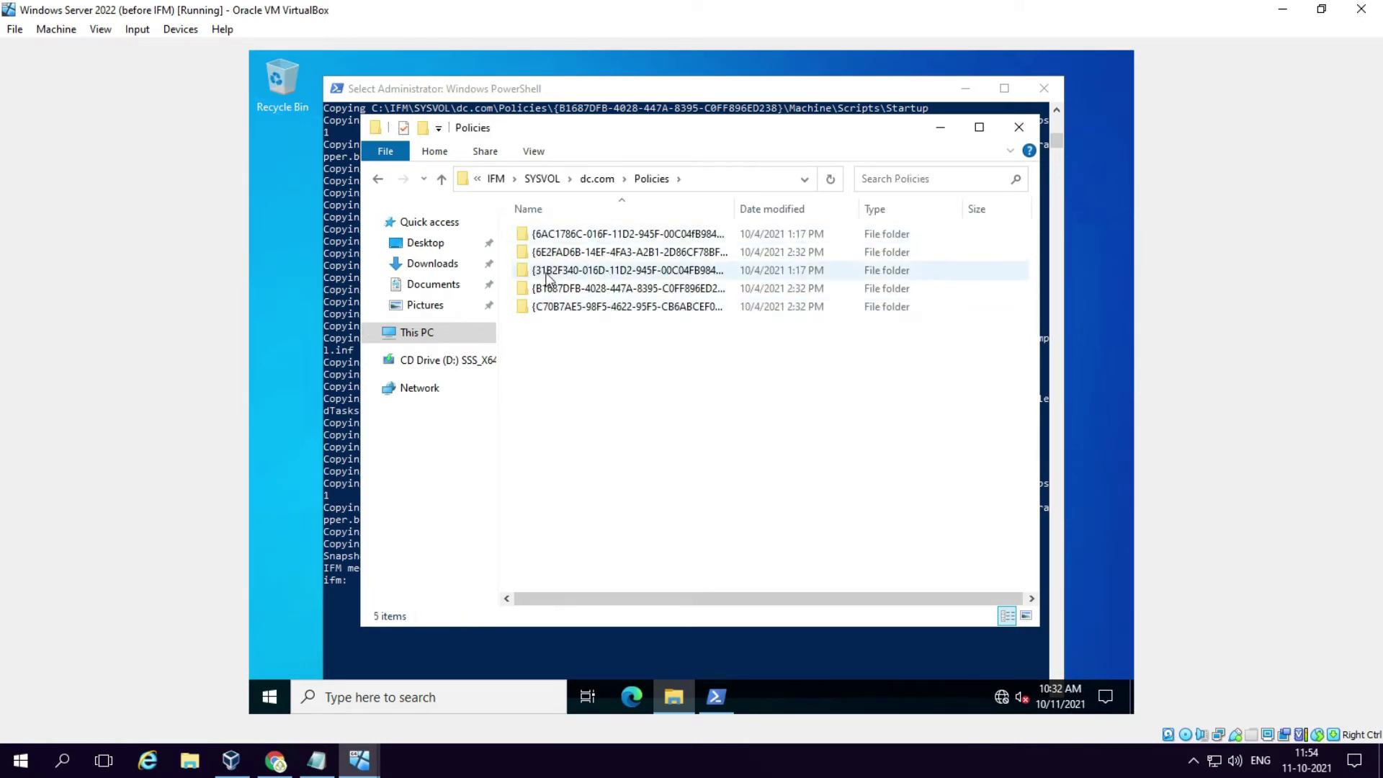
Step: Return to C:\IFM and open Active Directory, showing ntds.dit (24,576 KB) and ntds.jfm
{"action": "left_click", "coordinate": [378, 178]}
{"action": "left_click", "coordinate": [378, 178]}
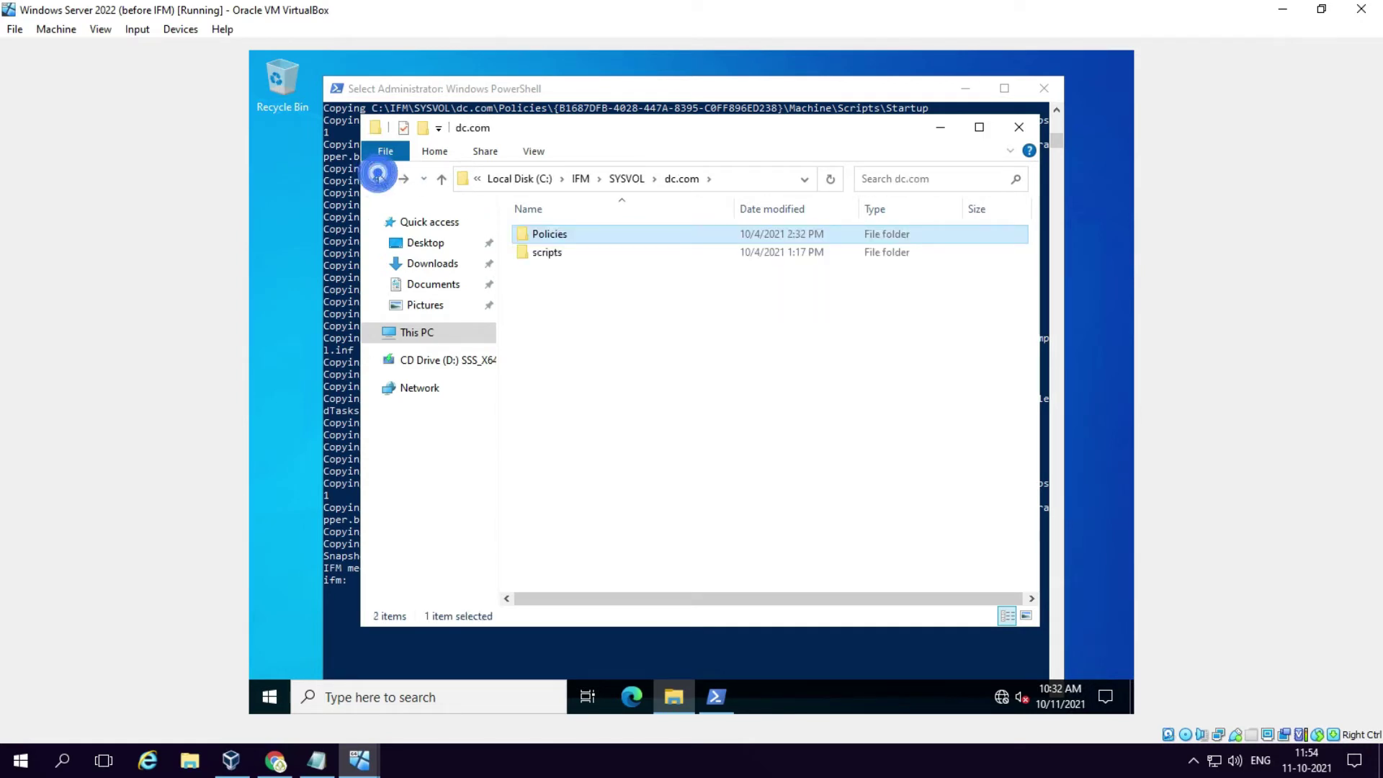
{"action": "left_click", "coordinate": [378, 179]}
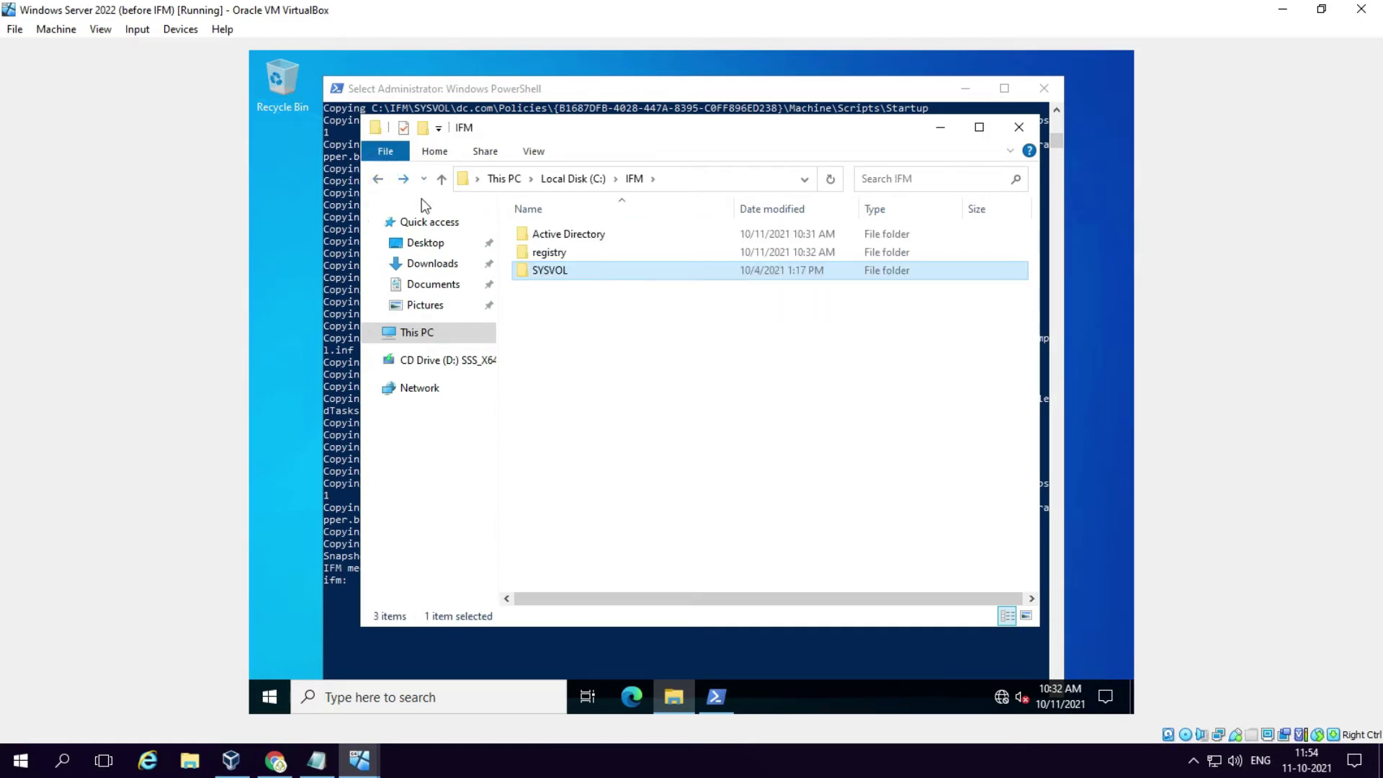
{"action": "left_click", "coordinate": [581, 233]}
{"action": "double_click", "coordinate": [580, 233]}
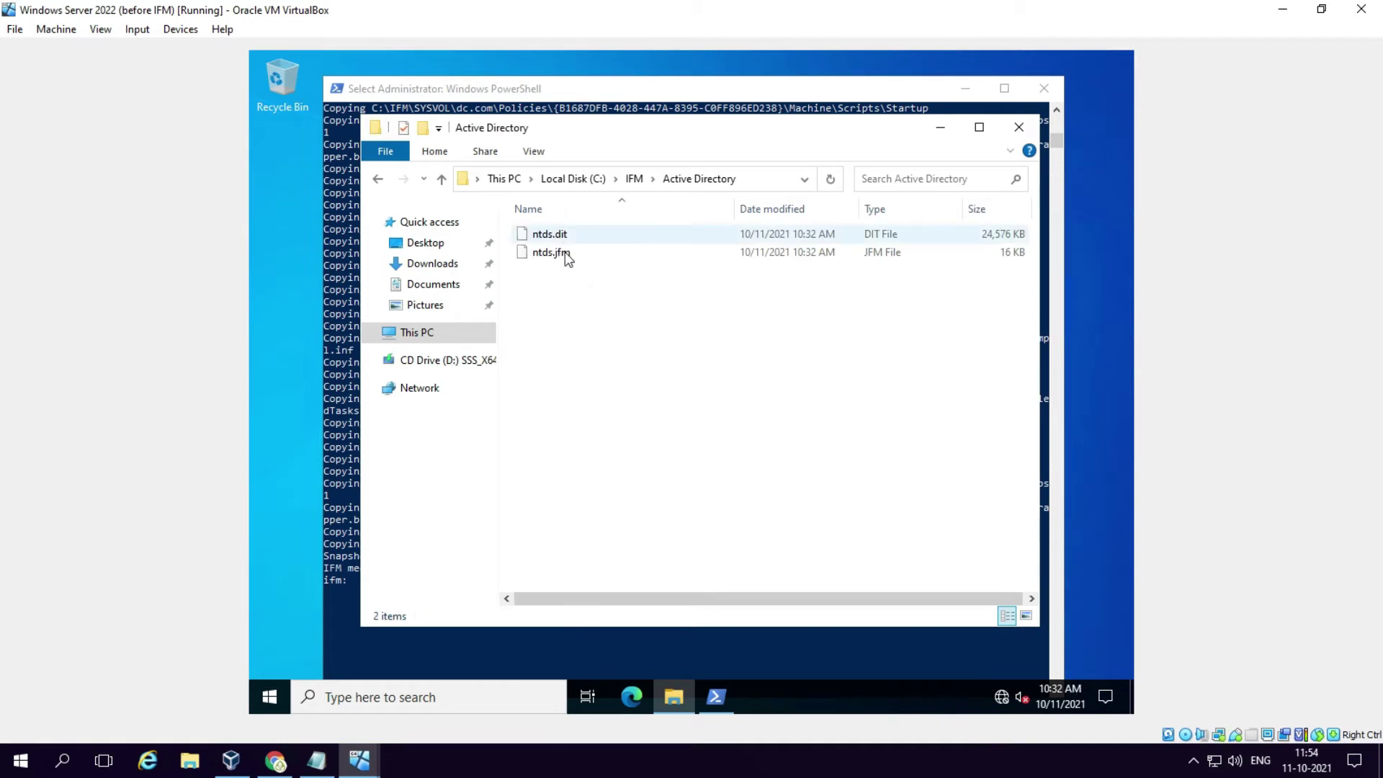
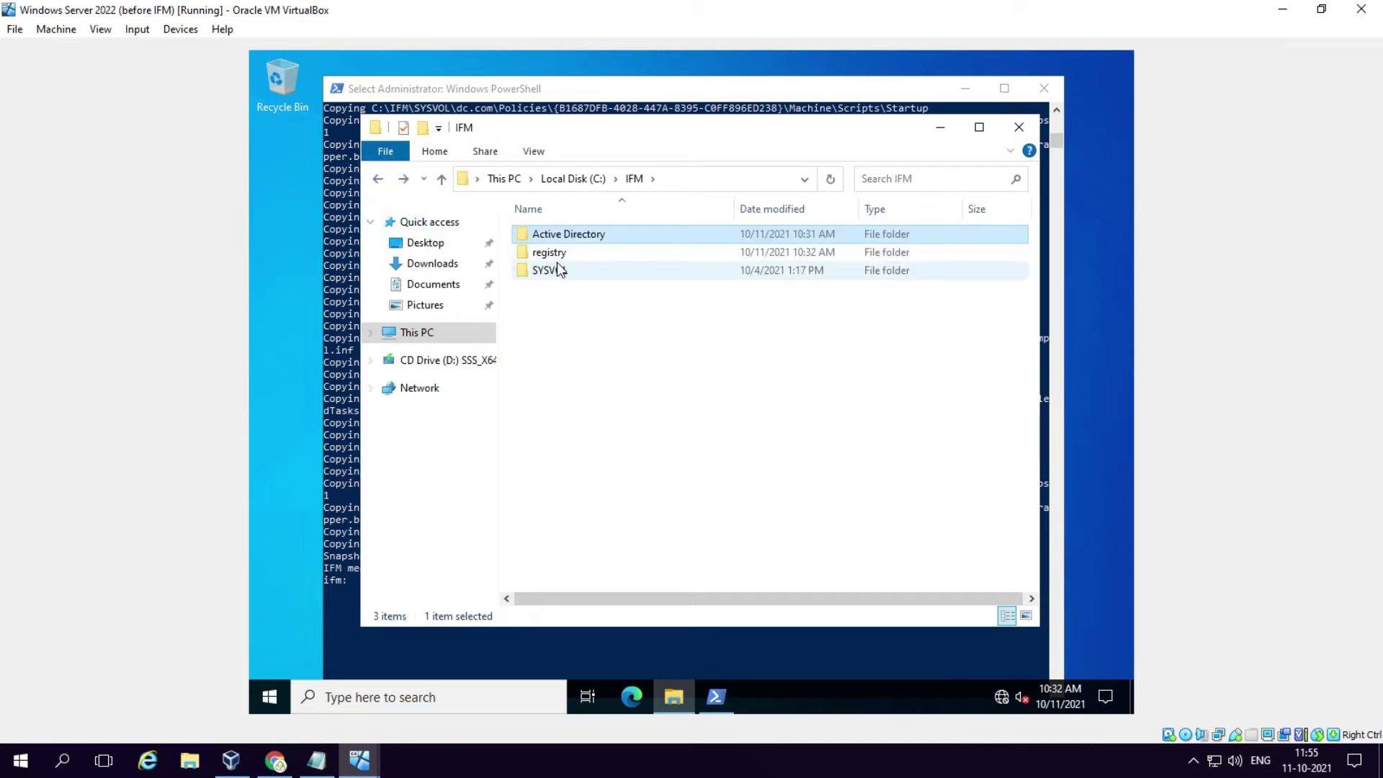
Step: Check that the IFM registry folder holds SECURITY and SYSTEM, close Explorer, and switch to the second server VM
{"action": "double_click", "coordinate": [564, 253]}
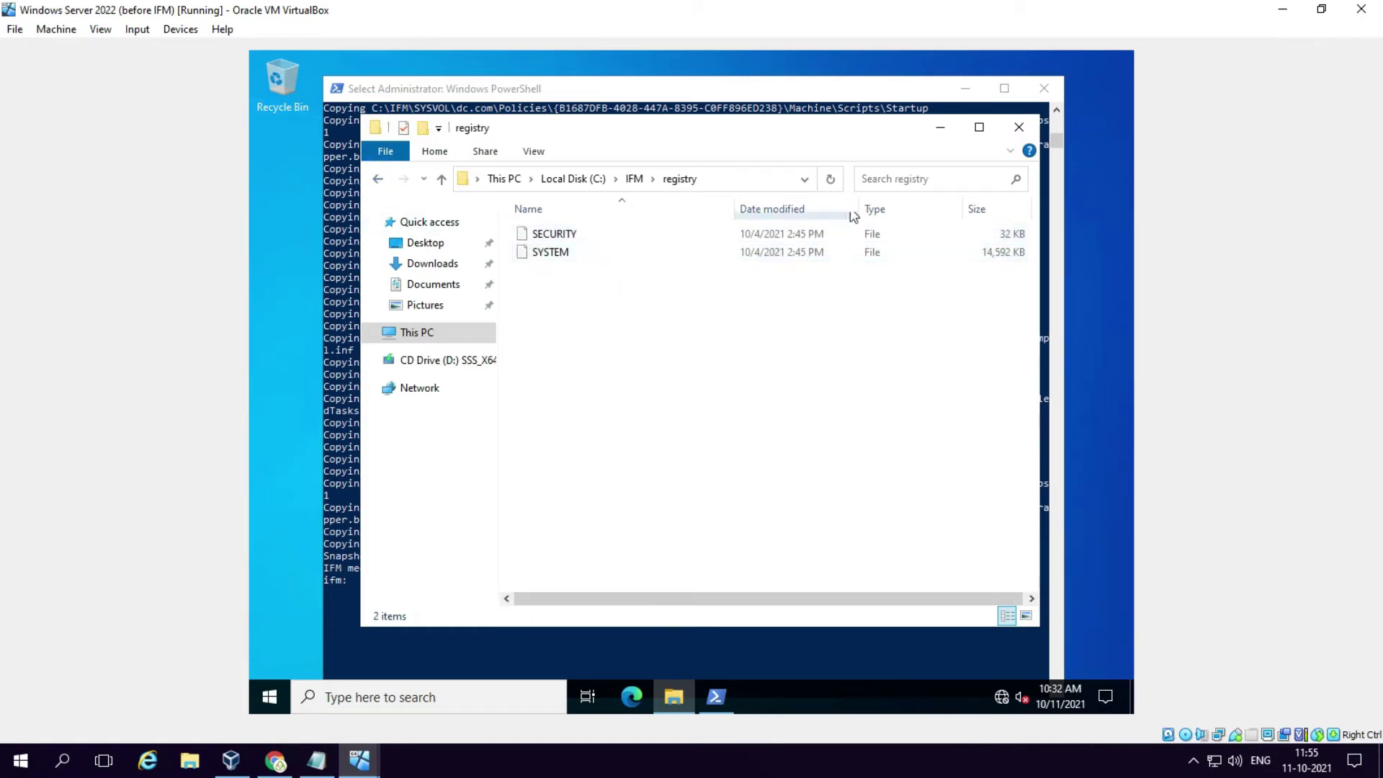
{"action": "left_click", "coordinate": [1024, 132]}
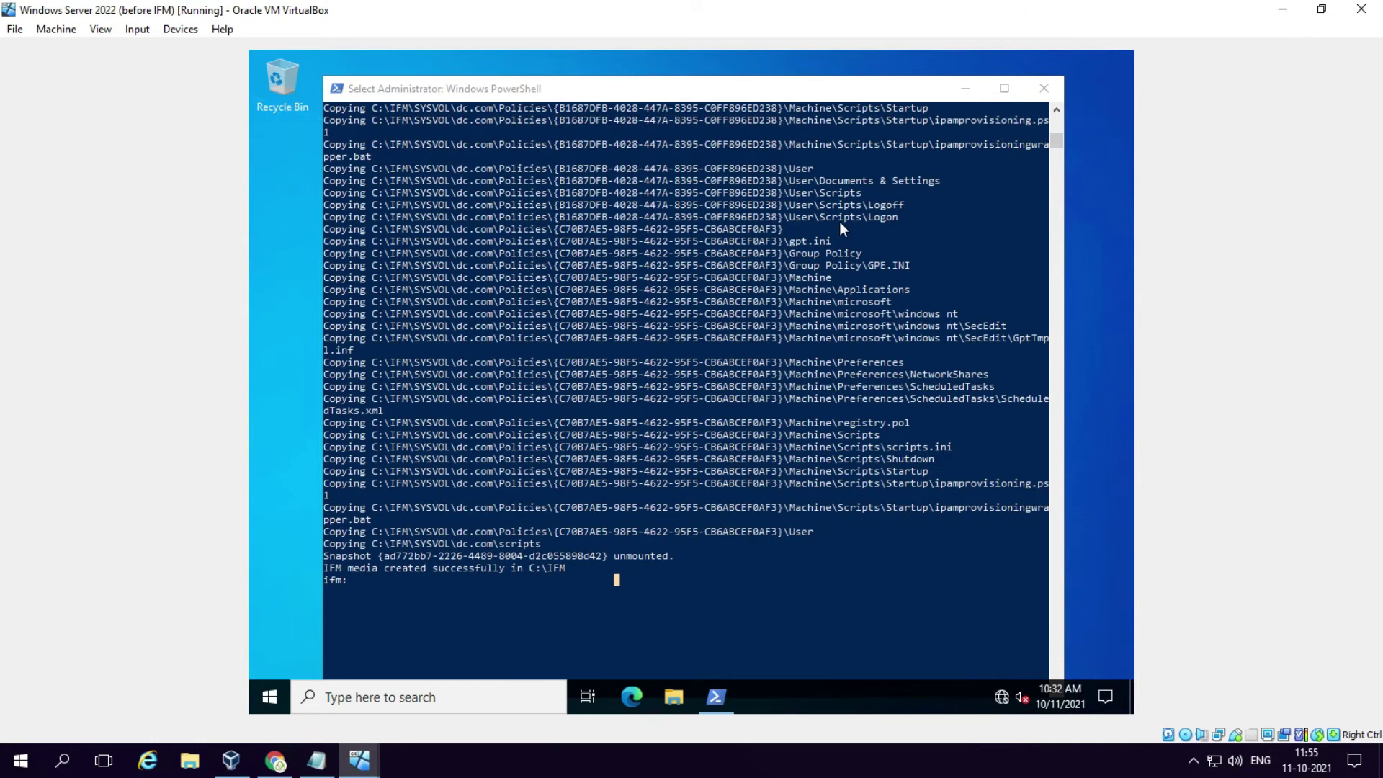
{"action": "mouse_move", "coordinate": [360, 761]}
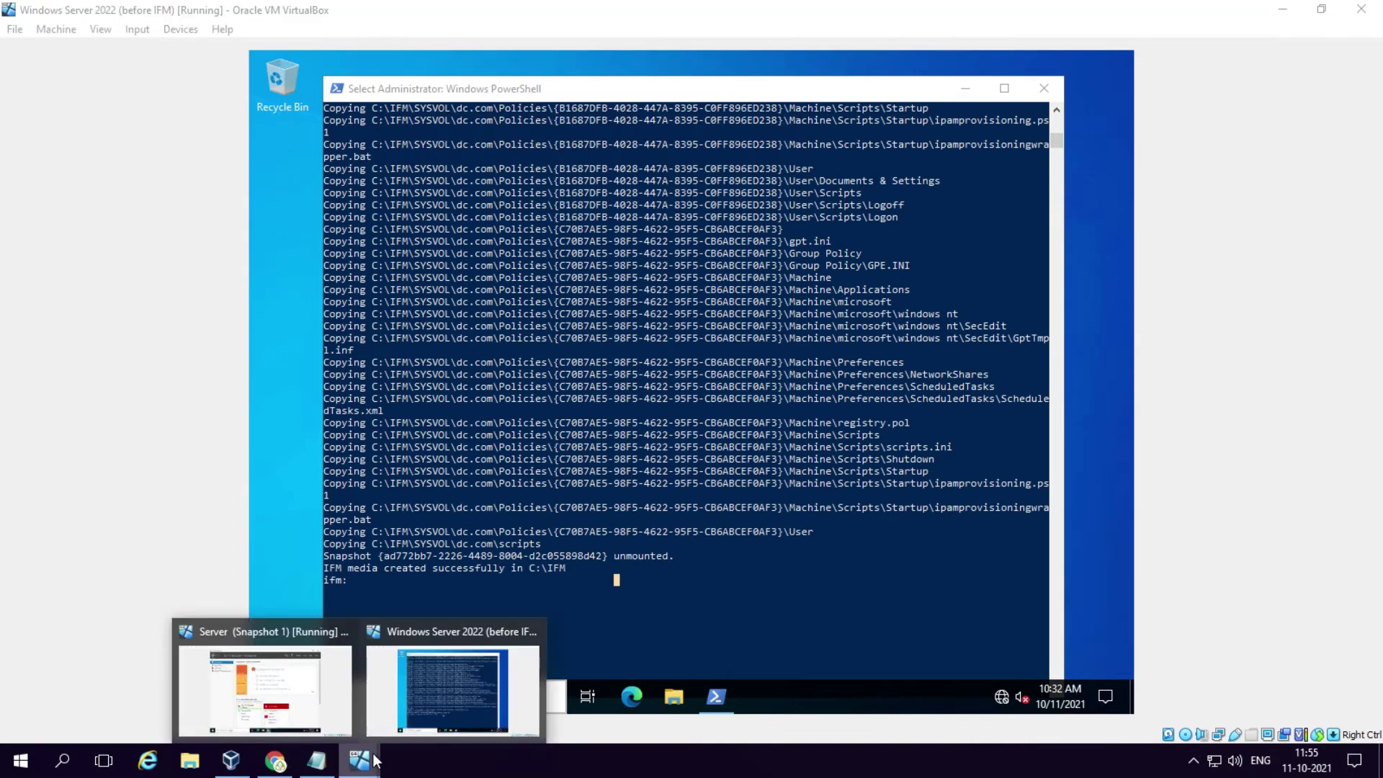
{"action": "left_click", "coordinate": [328, 677]}
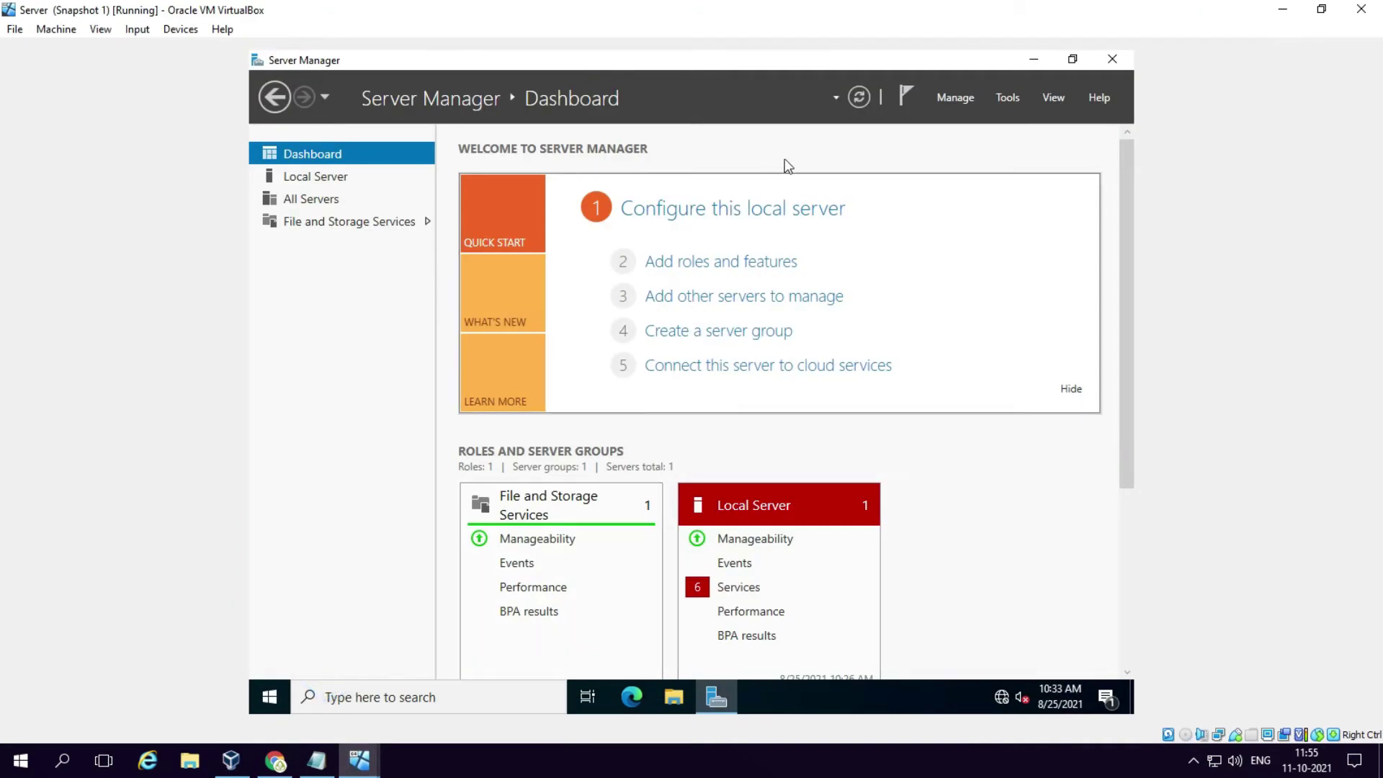
Step: Show the Local Server page and ping dc.com from cmd, confirming replies from 10.0.0.2
{"action": "left_click", "coordinate": [325, 177]}
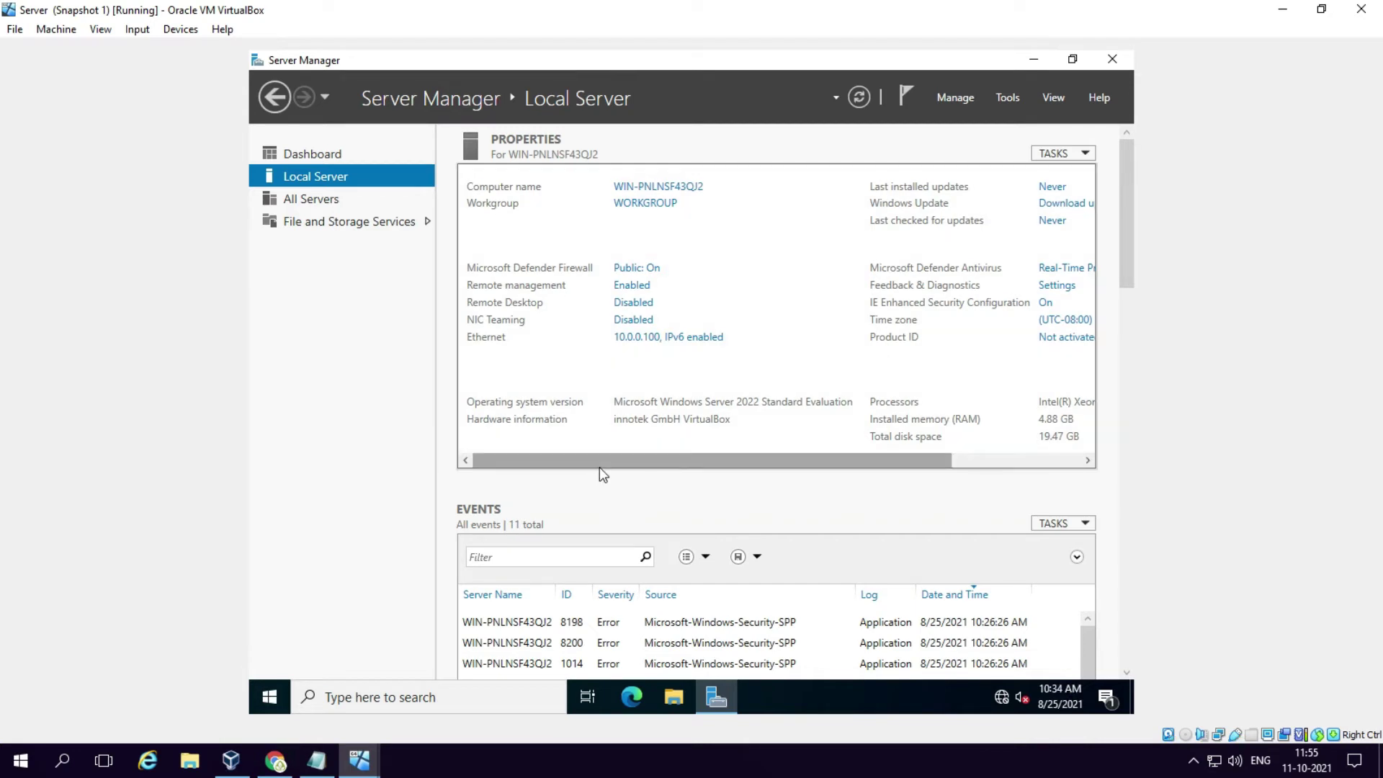
{"action": "key", "text": "super+r"}
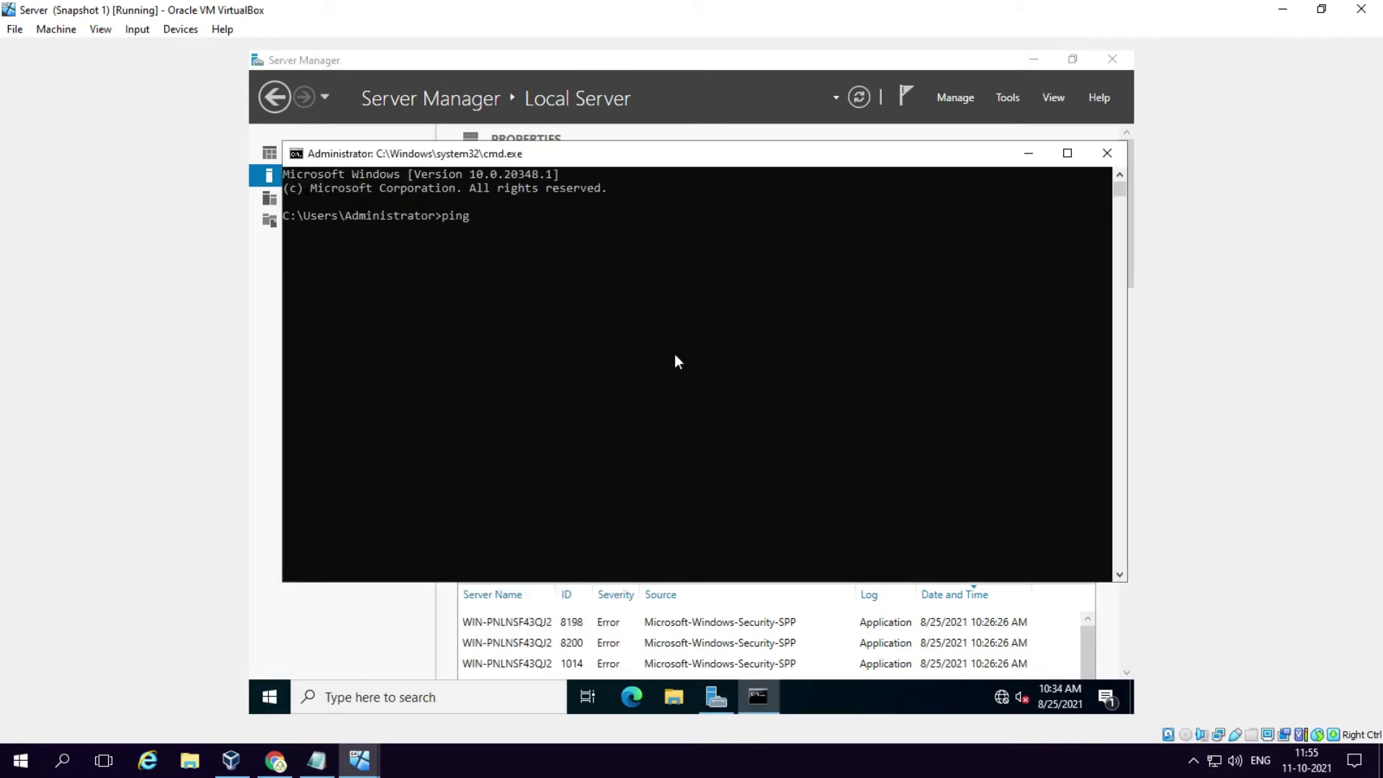
{"action": "type", "text": "c.com"}
{"action": "key", "text": "Return"}
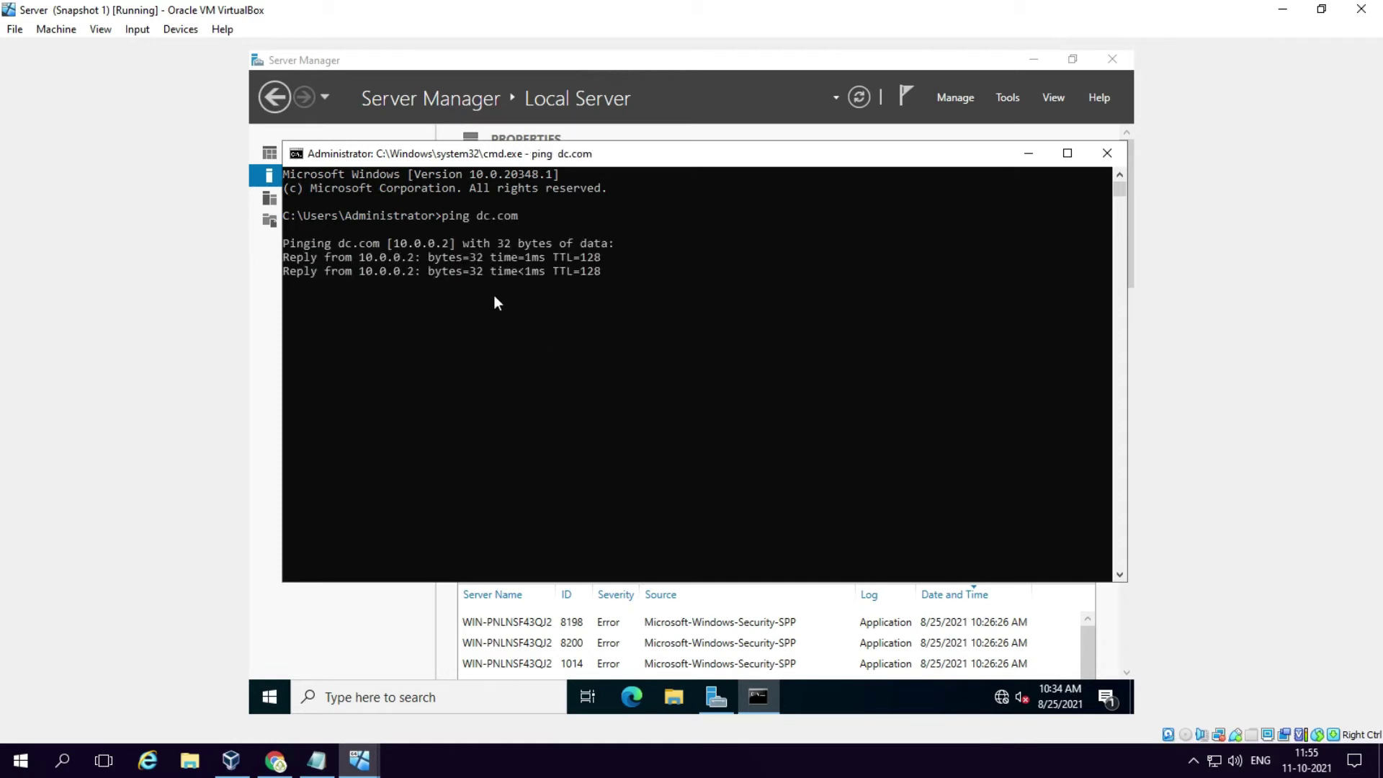
{"action": "left_click", "coordinate": [1107, 154]}
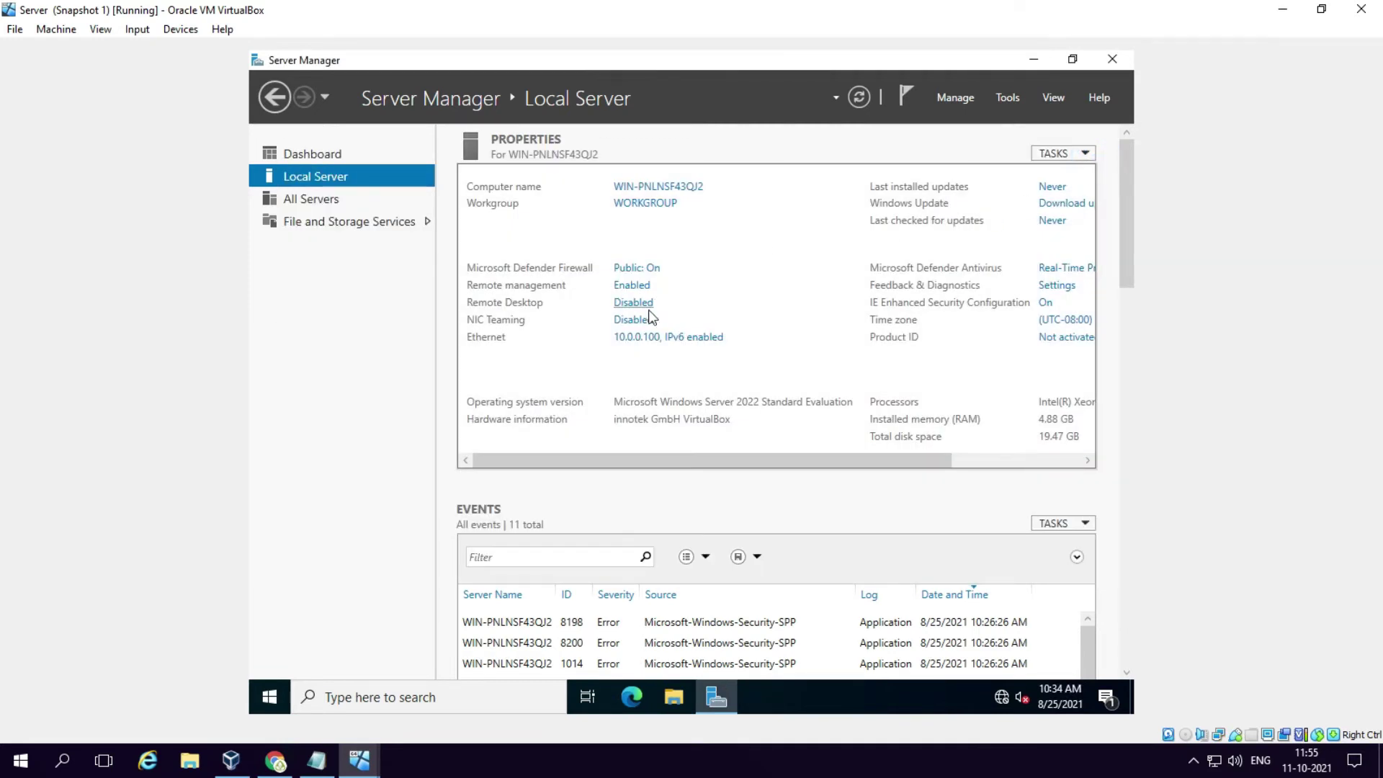
Step: Browse \\10.0.0.2 to list its dhcpaudit, netlogon and sysvol shares
{"action": "key", "text": "super+r"}
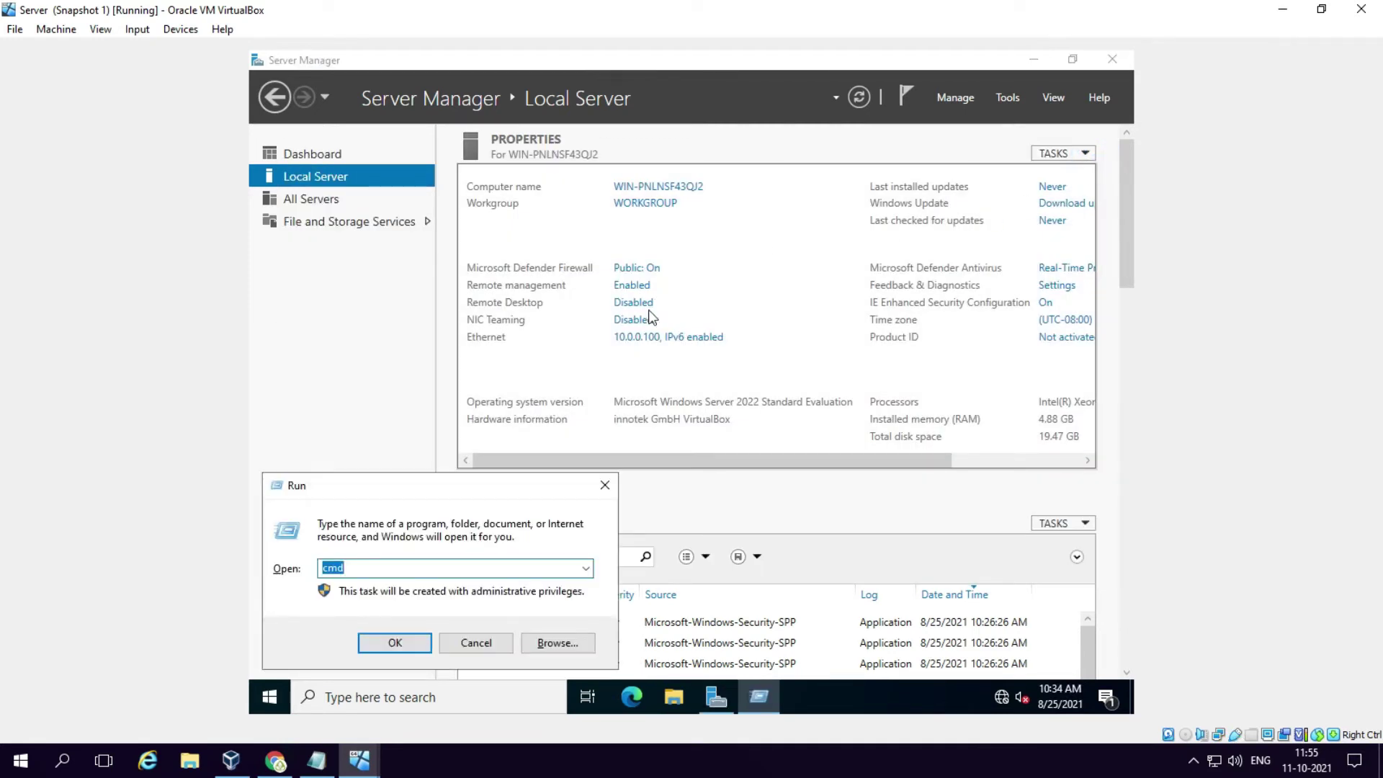
{"action": "type", "text": "\\\\10.0.0.2"}
{"action": "key", "text": "Return"}
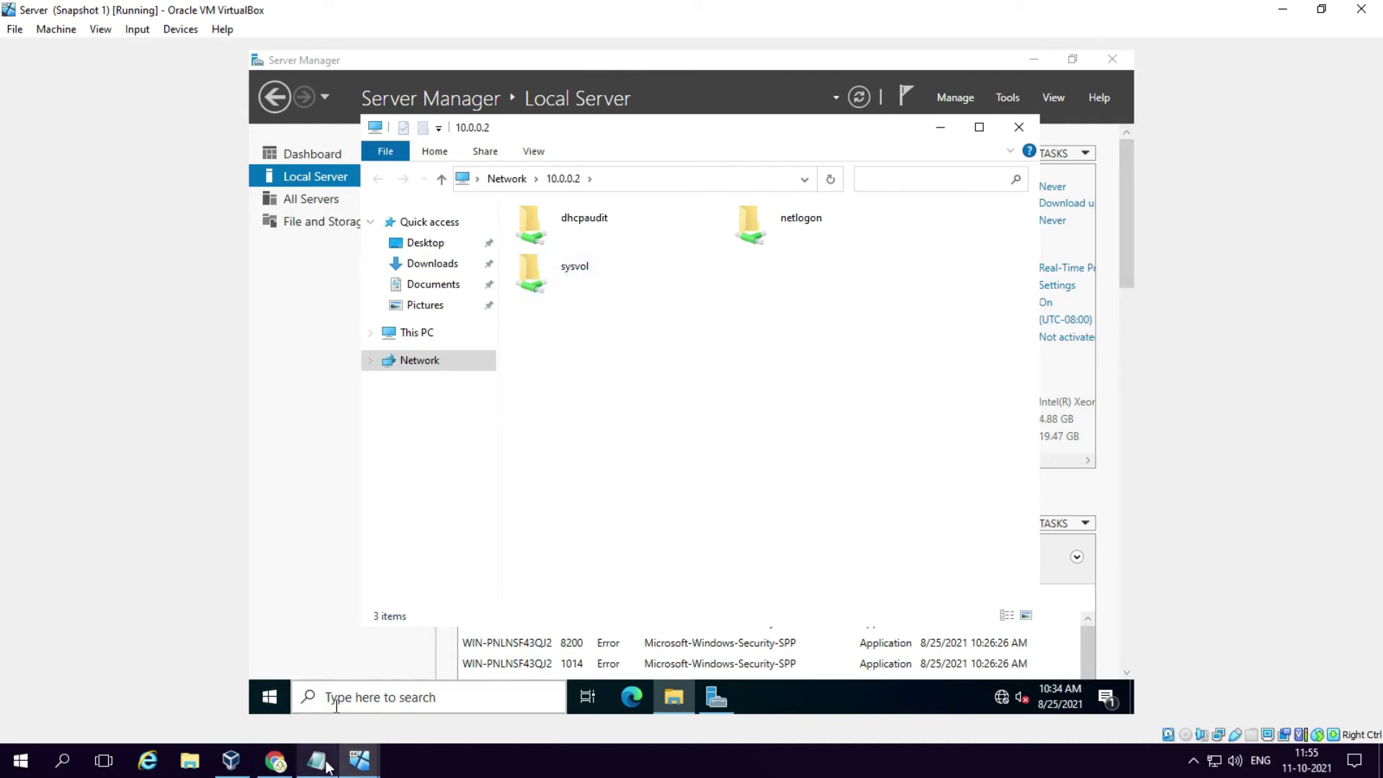
Step: Switch back to the Windows Server 2022 VM's PowerShell window
{"action": "left_click", "coordinate": [357, 762]}
{"action": "left_click", "coordinate": [311, 691]}
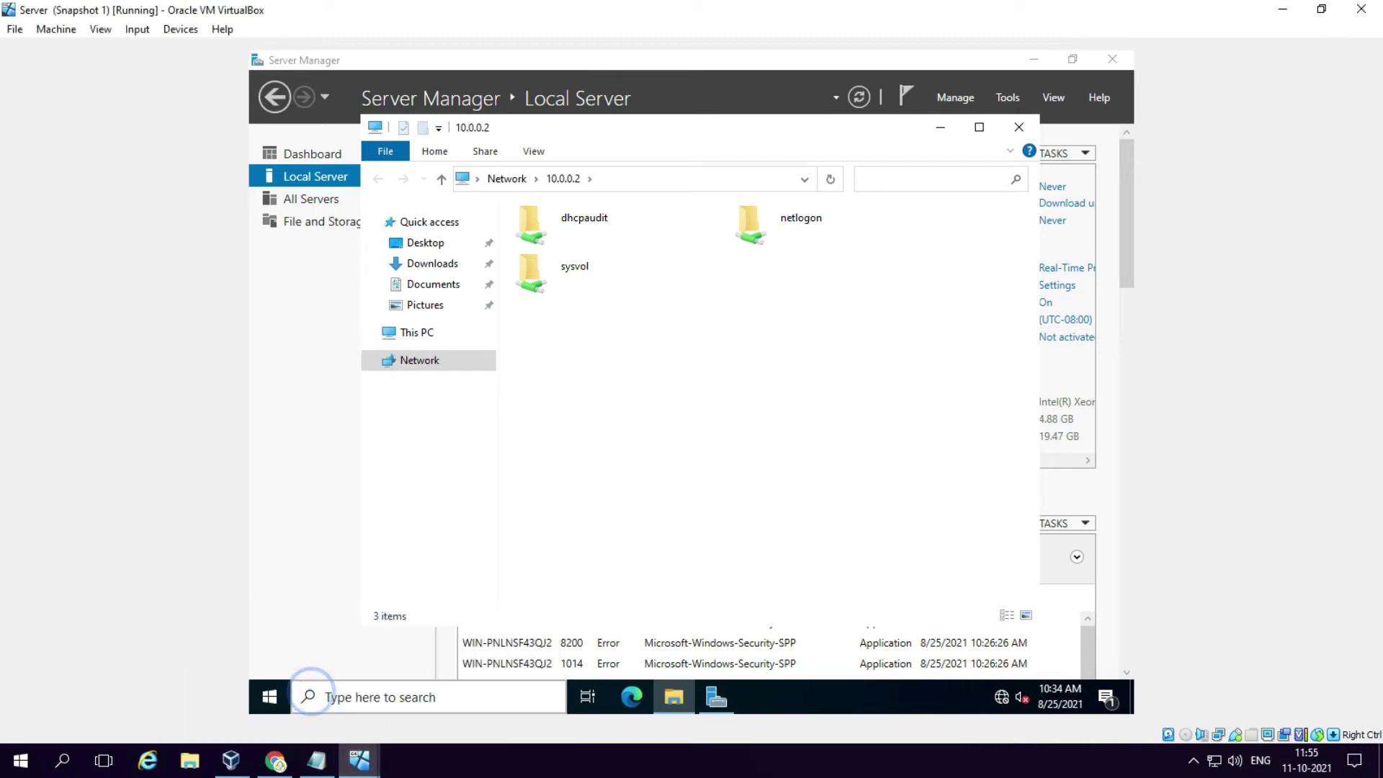
{"action": "left_click", "coordinate": [358, 761]}
{"action": "left_click", "coordinate": [410, 696]}
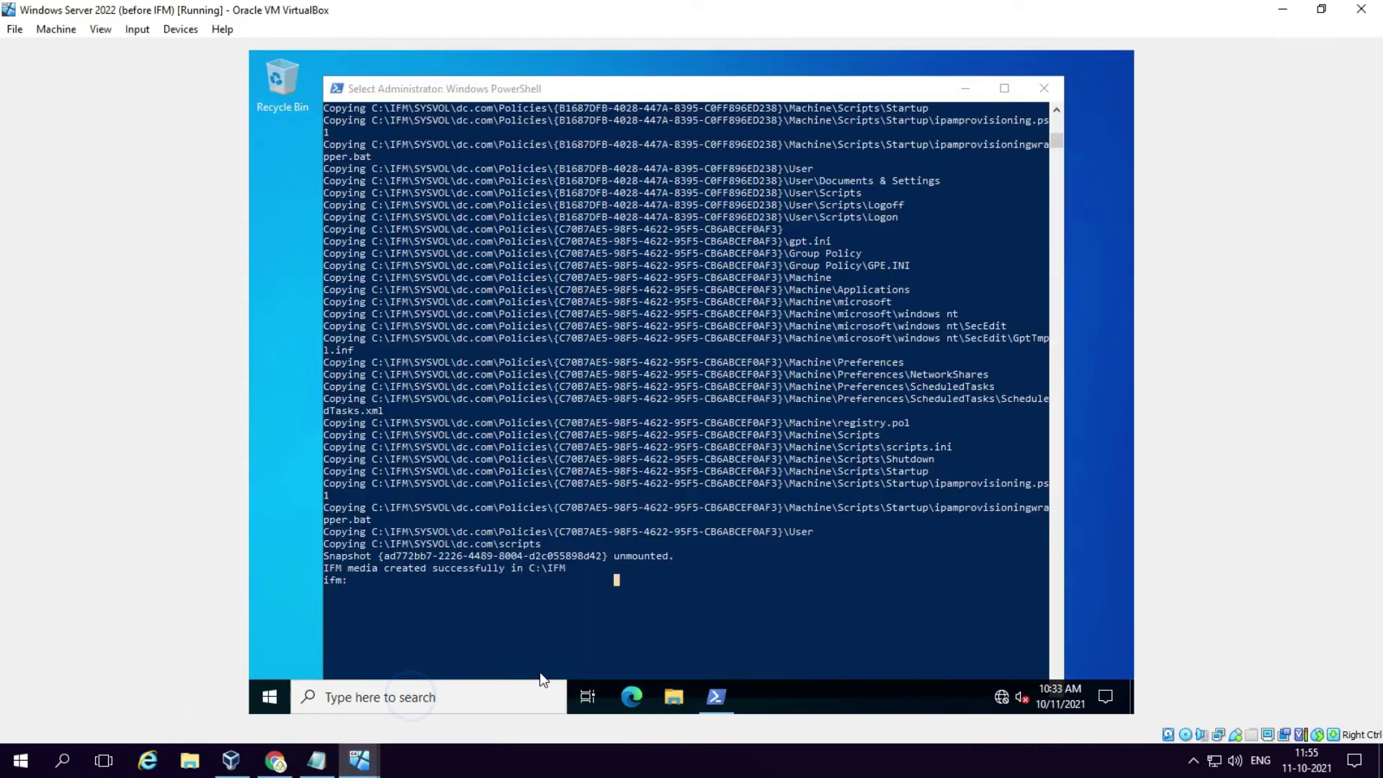
Step: Open the Sharing properties of the IFM folder on Local Disk (C:)
{"action": "left_click", "coordinate": [677, 693]}
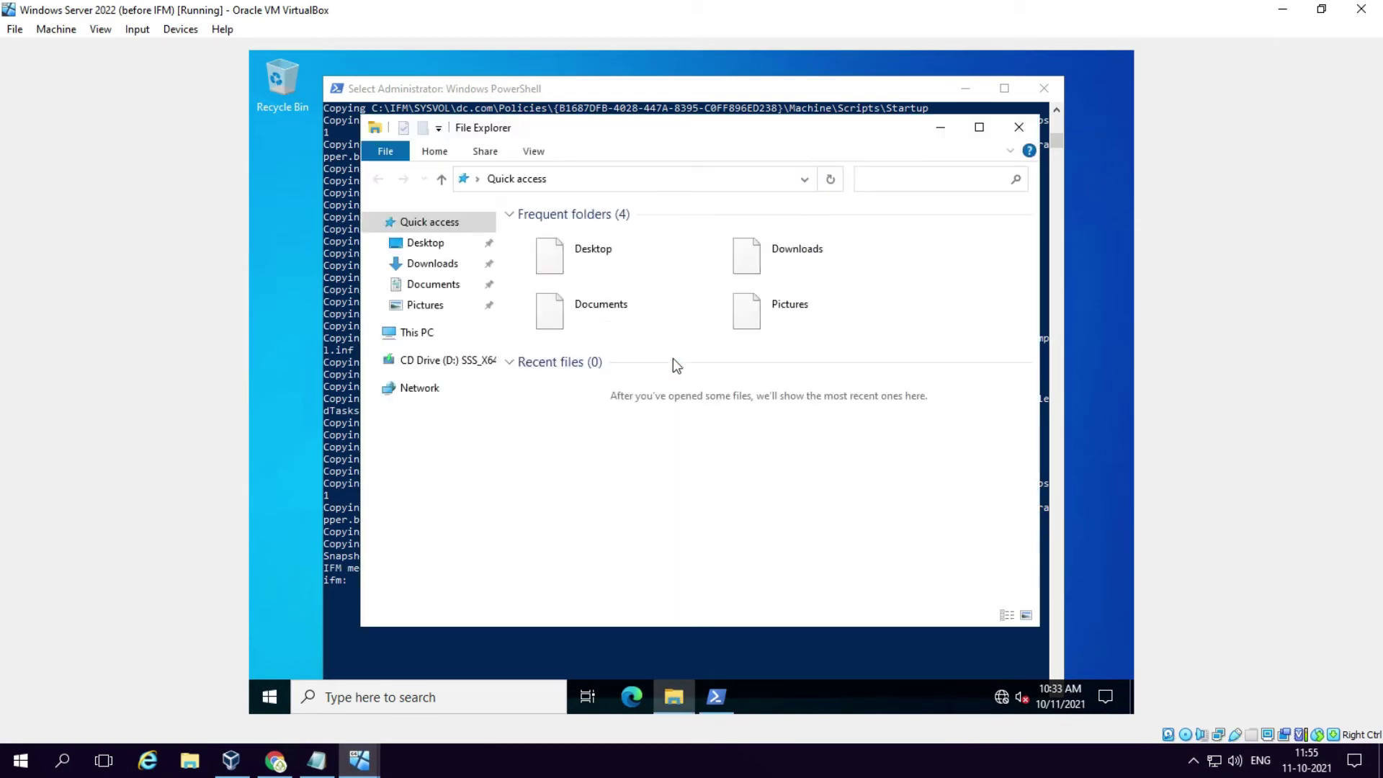
{"action": "left_click", "coordinate": [417, 333]}
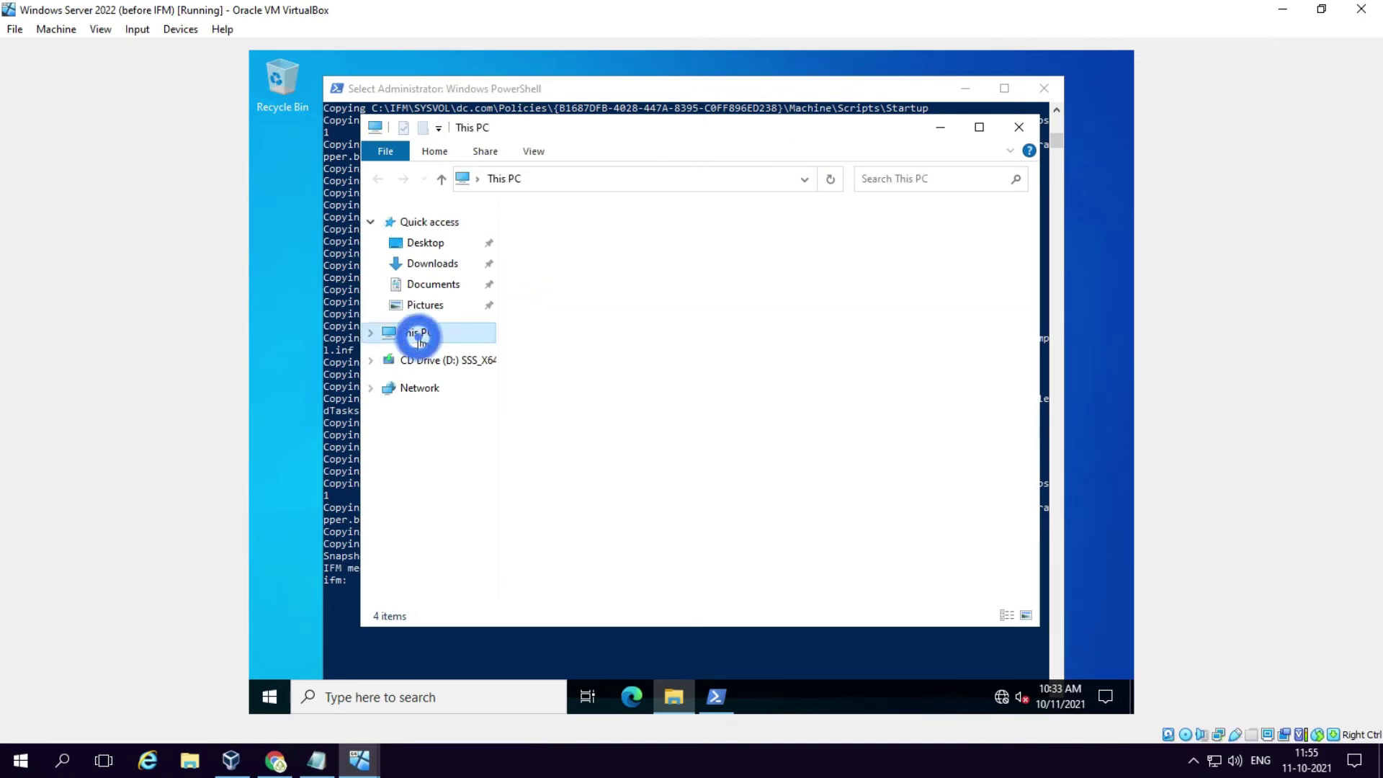
{"action": "double_click", "coordinate": [614, 457]}
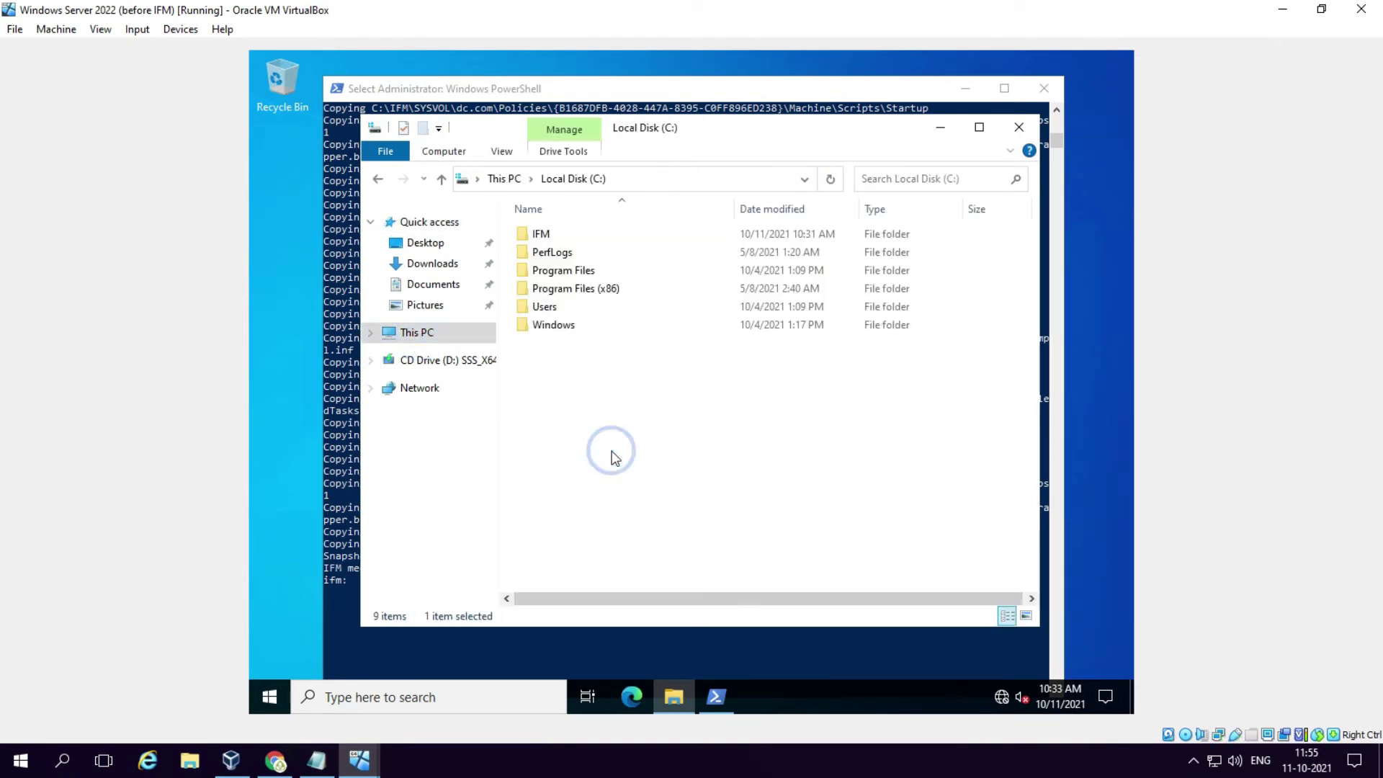
{"action": "right_click", "coordinate": [548, 237]}
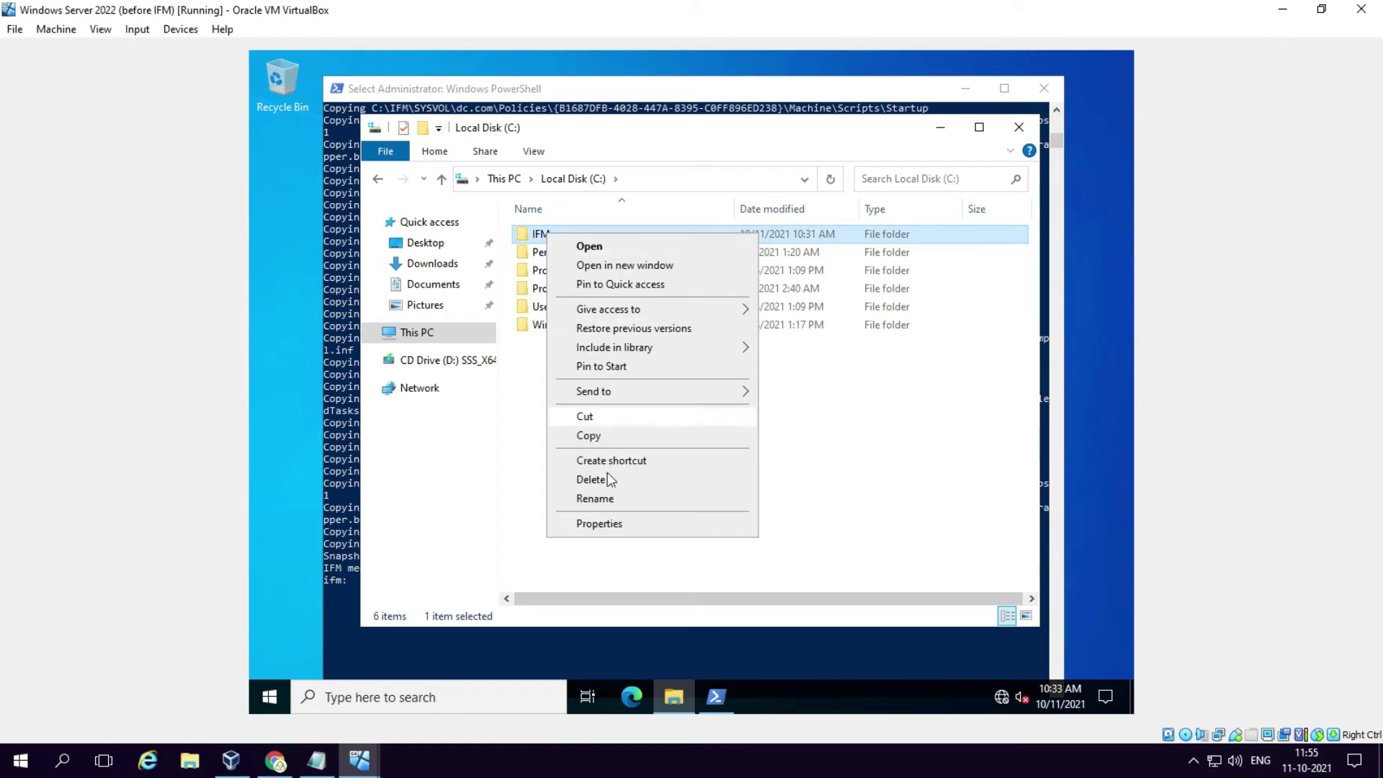
{"action": "left_click", "coordinate": [608, 522]}
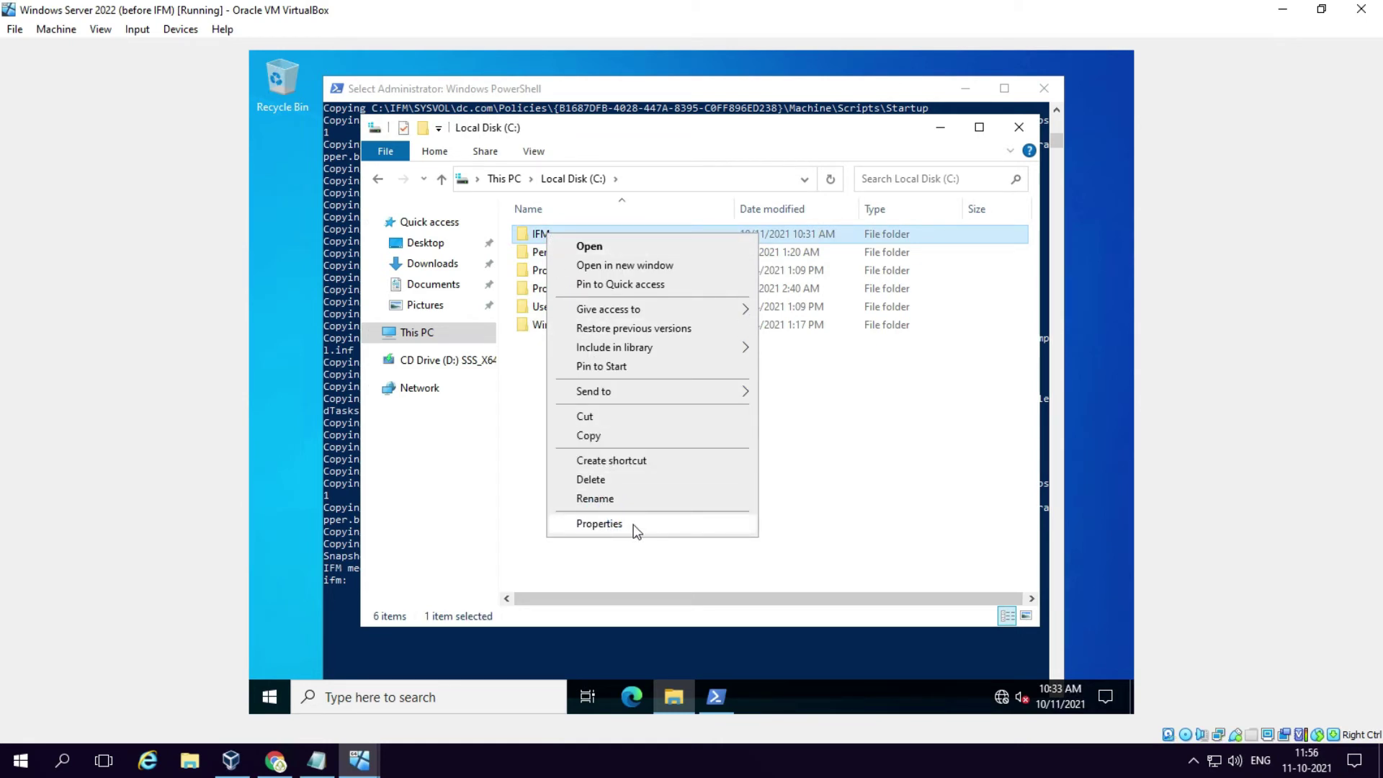
{"action": "left_click", "coordinate": [611, 524]}
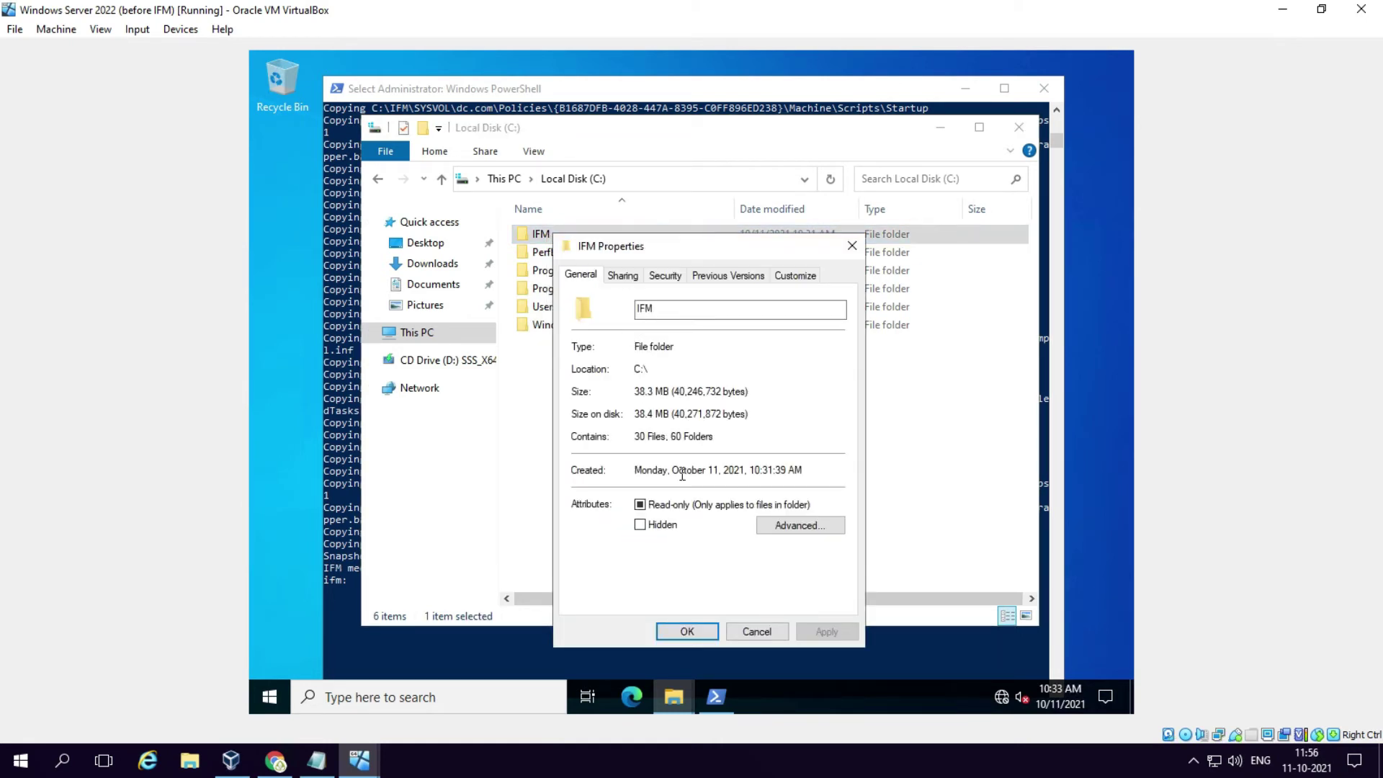
{"action": "left_click", "coordinate": [623, 258]}
{"action": "left_click", "coordinate": [621, 276]}
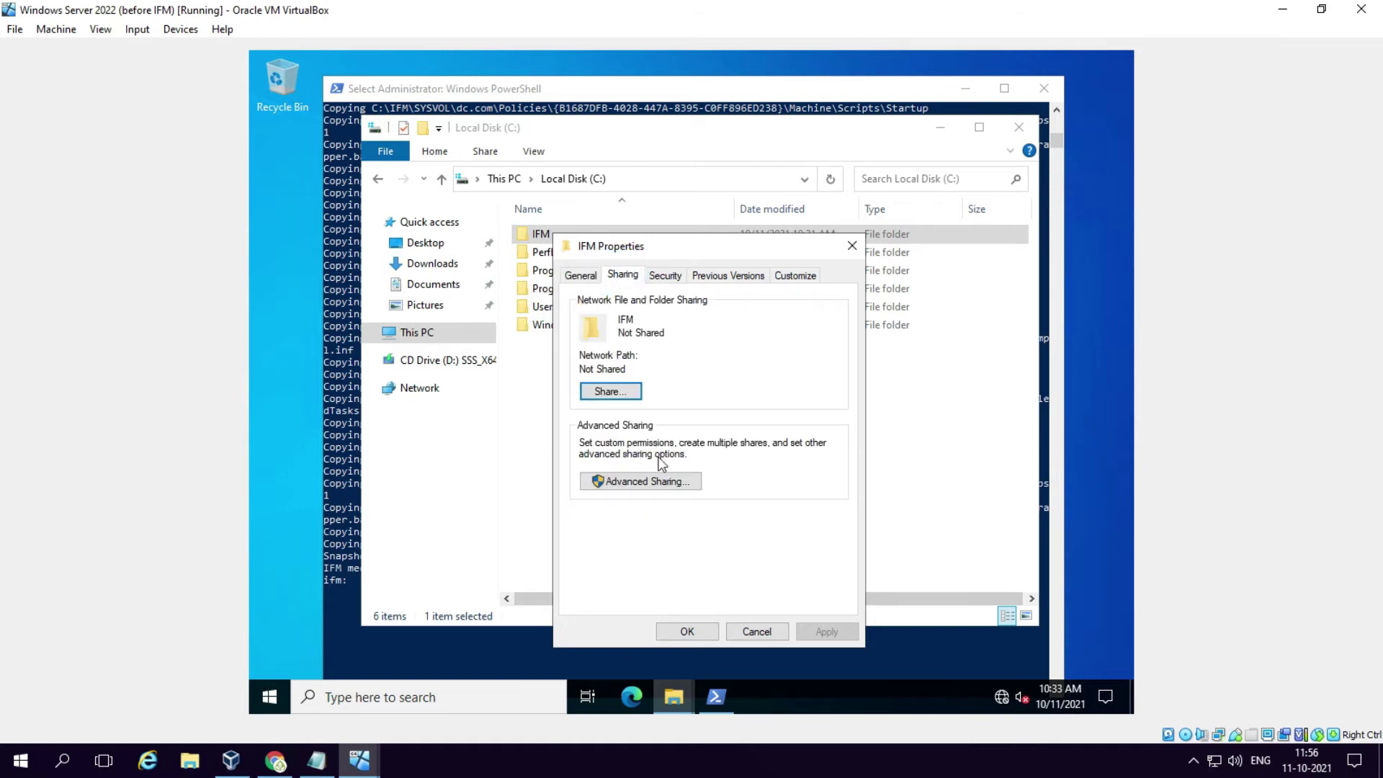
Step: Share IFM with Everyone allowed Full Control, then close the properties and Explorer
{"action": "left_click", "coordinate": [665, 480]}
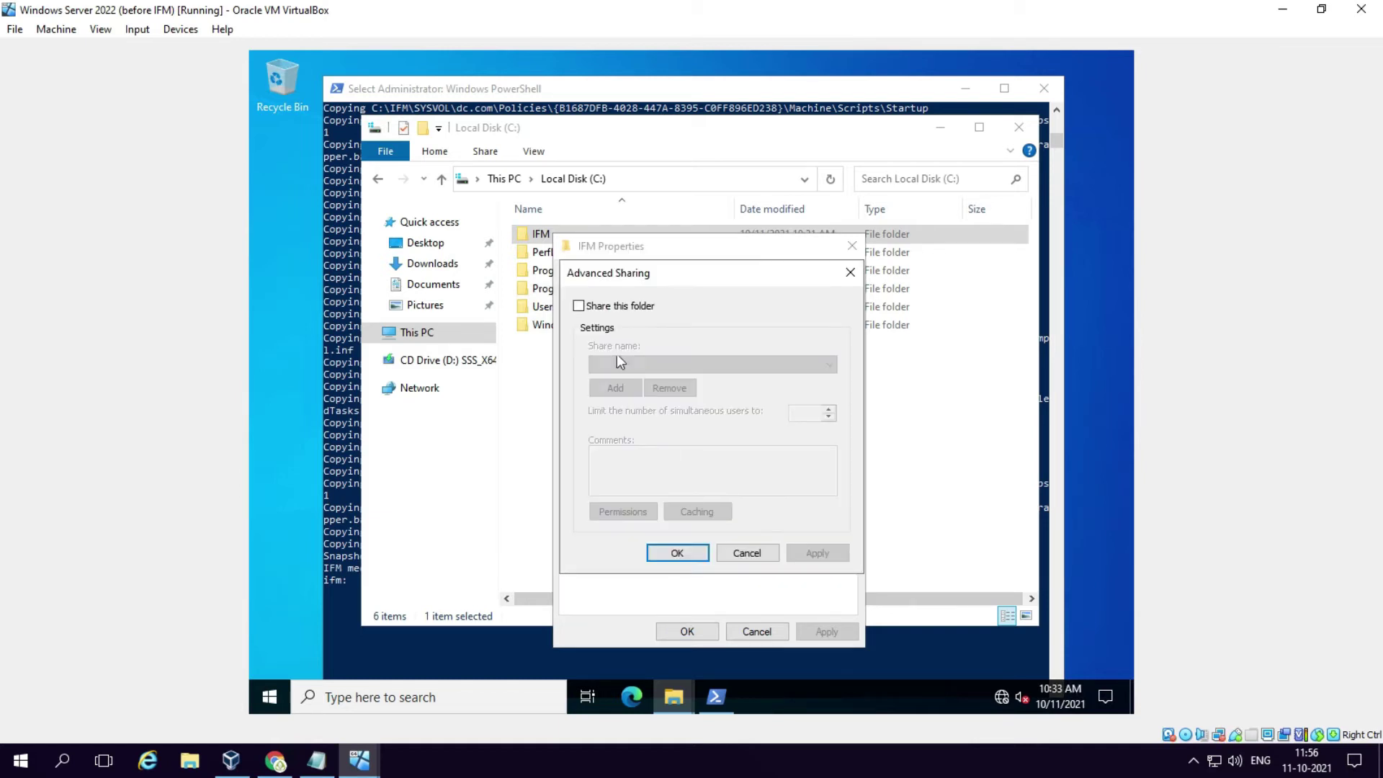
{"action": "left_click", "coordinate": [580, 305]}
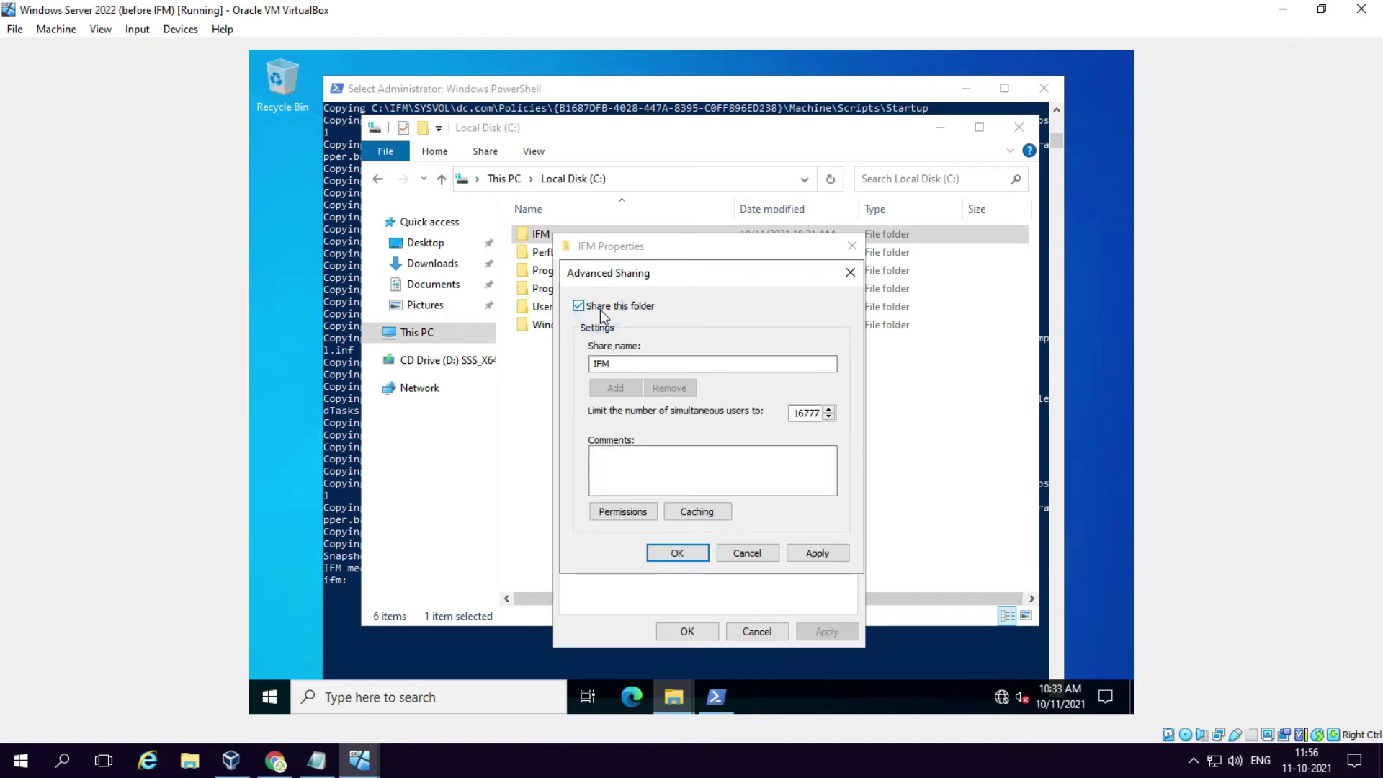
{"action": "left_click", "coordinate": [637, 511]}
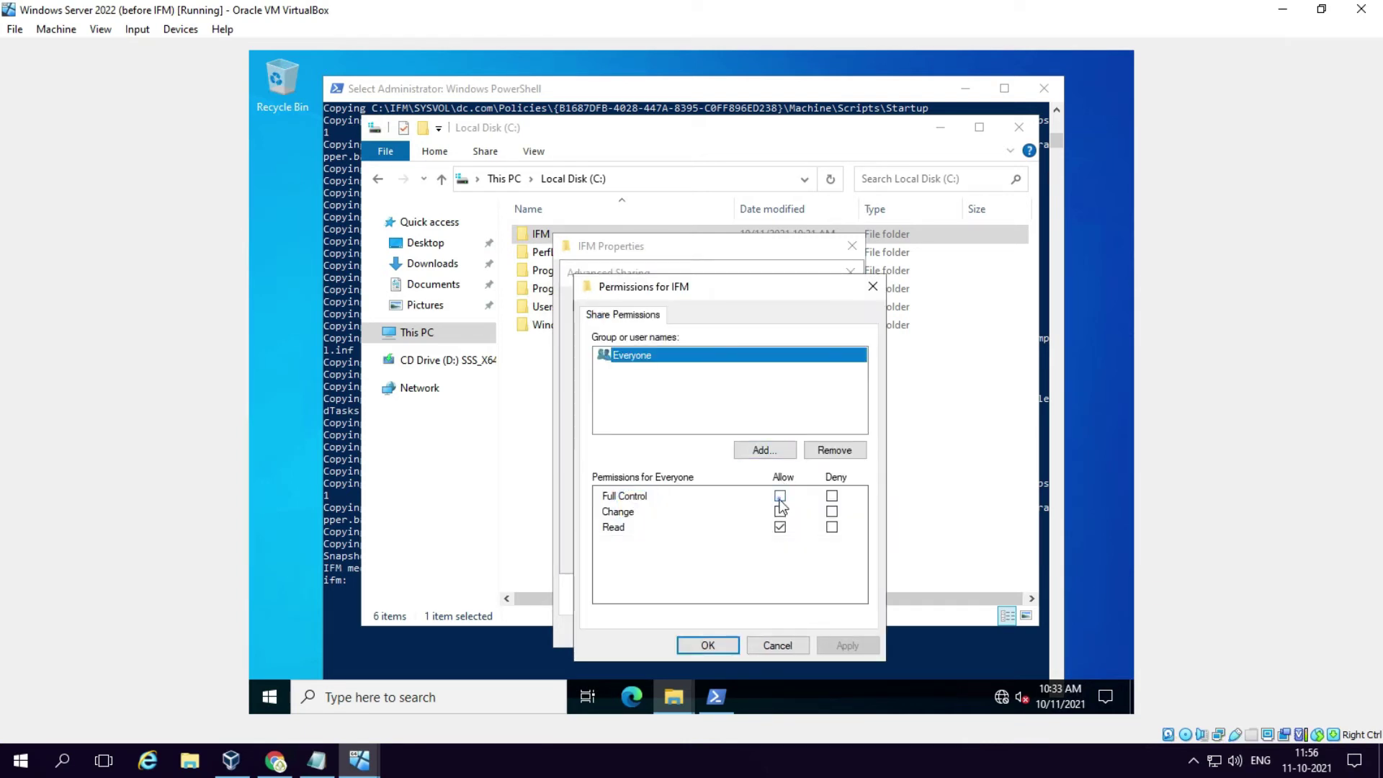
{"action": "left_click", "coordinate": [780, 495]}
{"action": "left_click", "coordinate": [708, 646]}
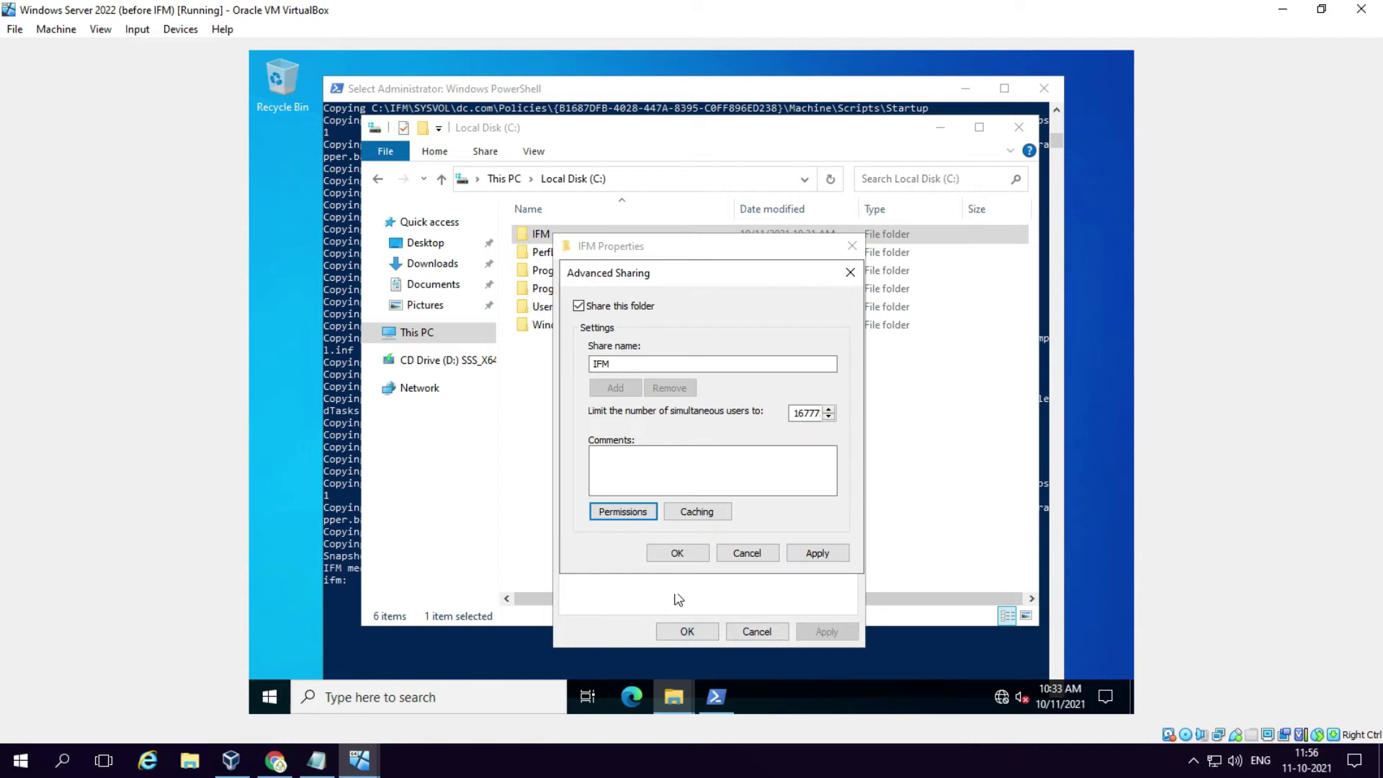
{"action": "left_click", "coordinate": [672, 553]}
{"action": "left_click", "coordinate": [686, 632]}
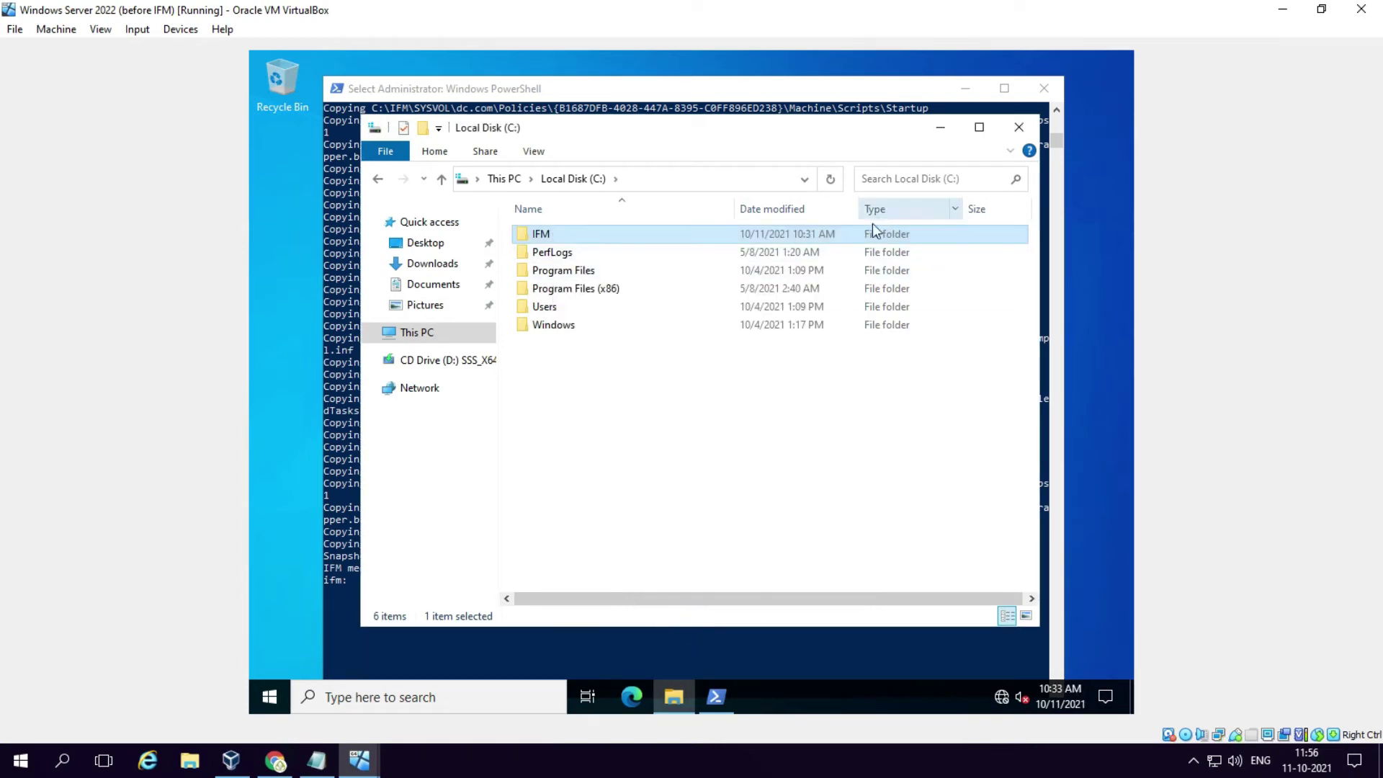
{"action": "left_click", "coordinate": [1015, 134]}
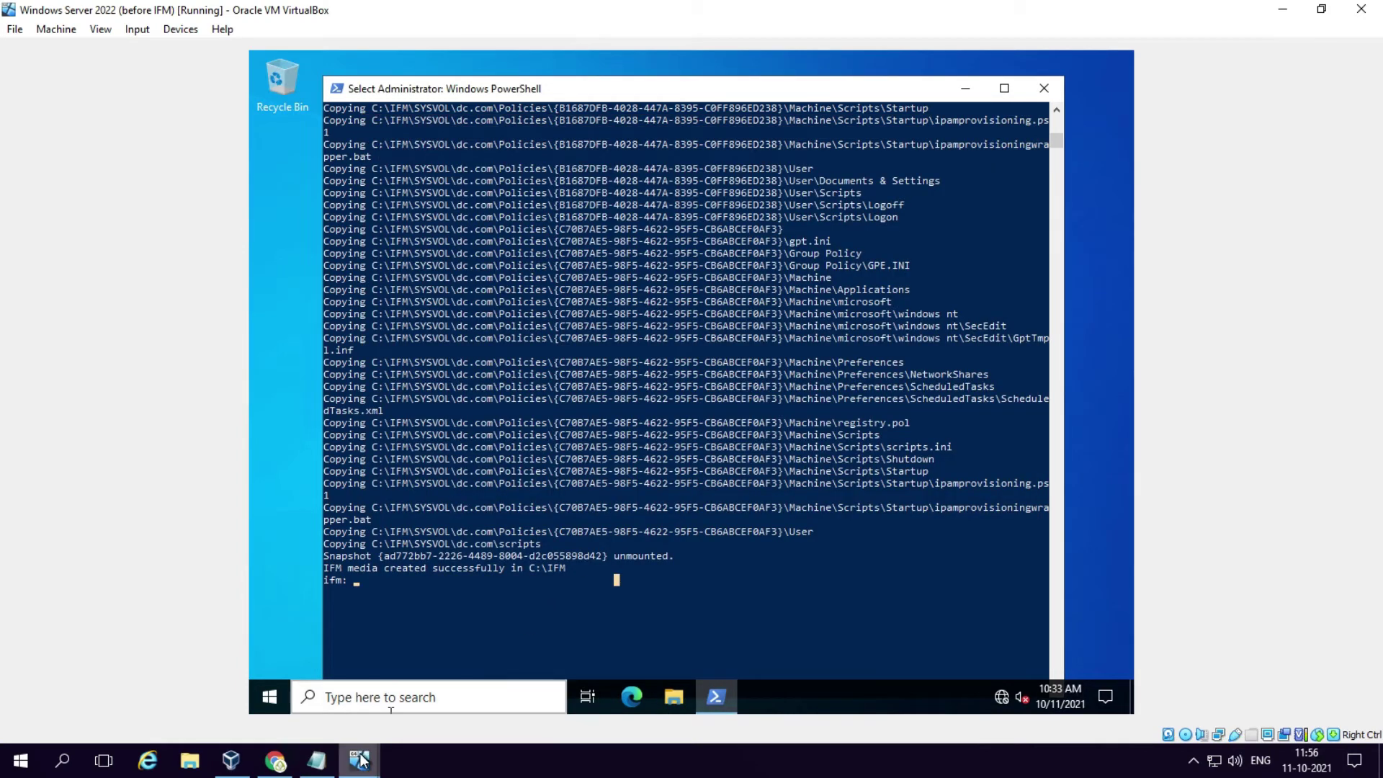
Step: On the second server VM, refresh \\10.0.0.2 and copy the new ifm share
{"action": "mouse_move", "coordinate": [359, 760]}
{"action": "left_click", "coordinate": [319, 677]}
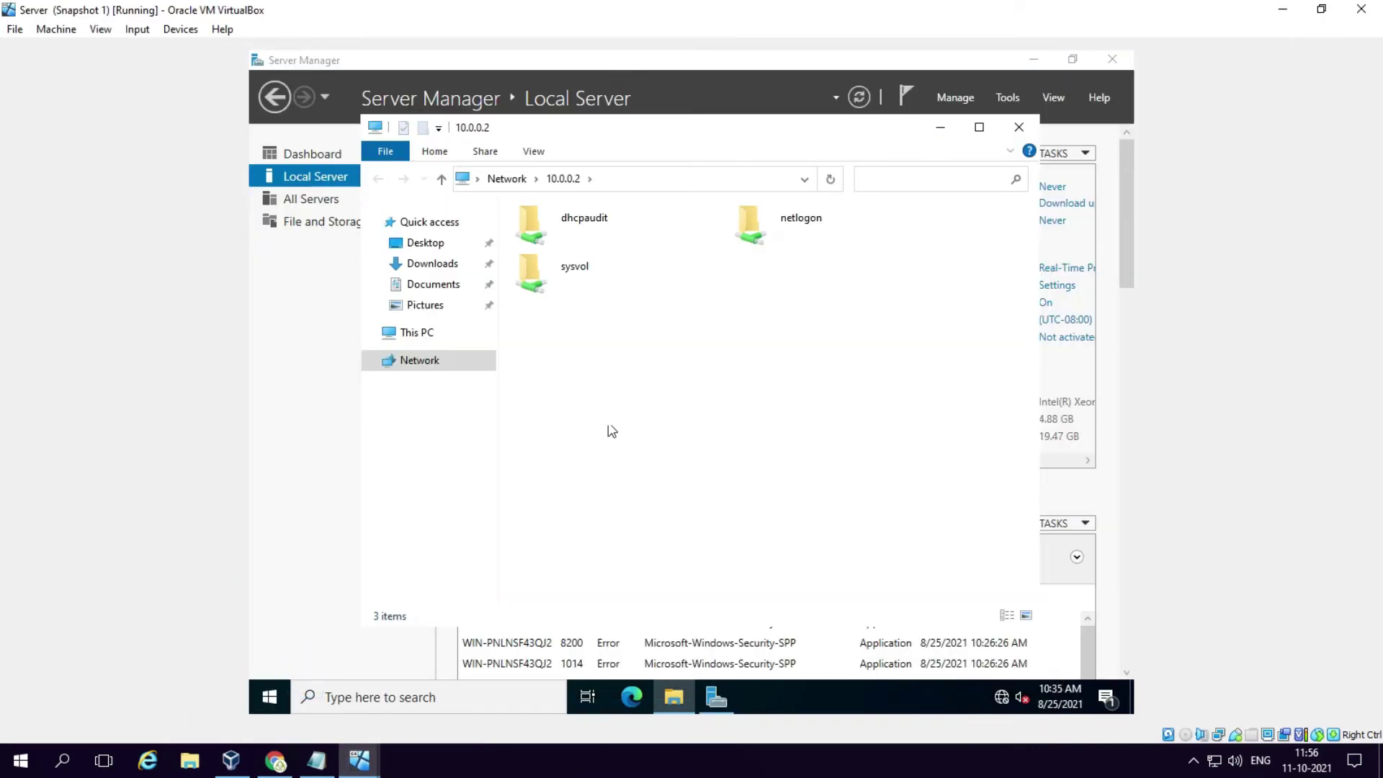
{"action": "right_click", "coordinate": [656, 376]}
{"action": "left_click", "coordinate": [709, 445]}
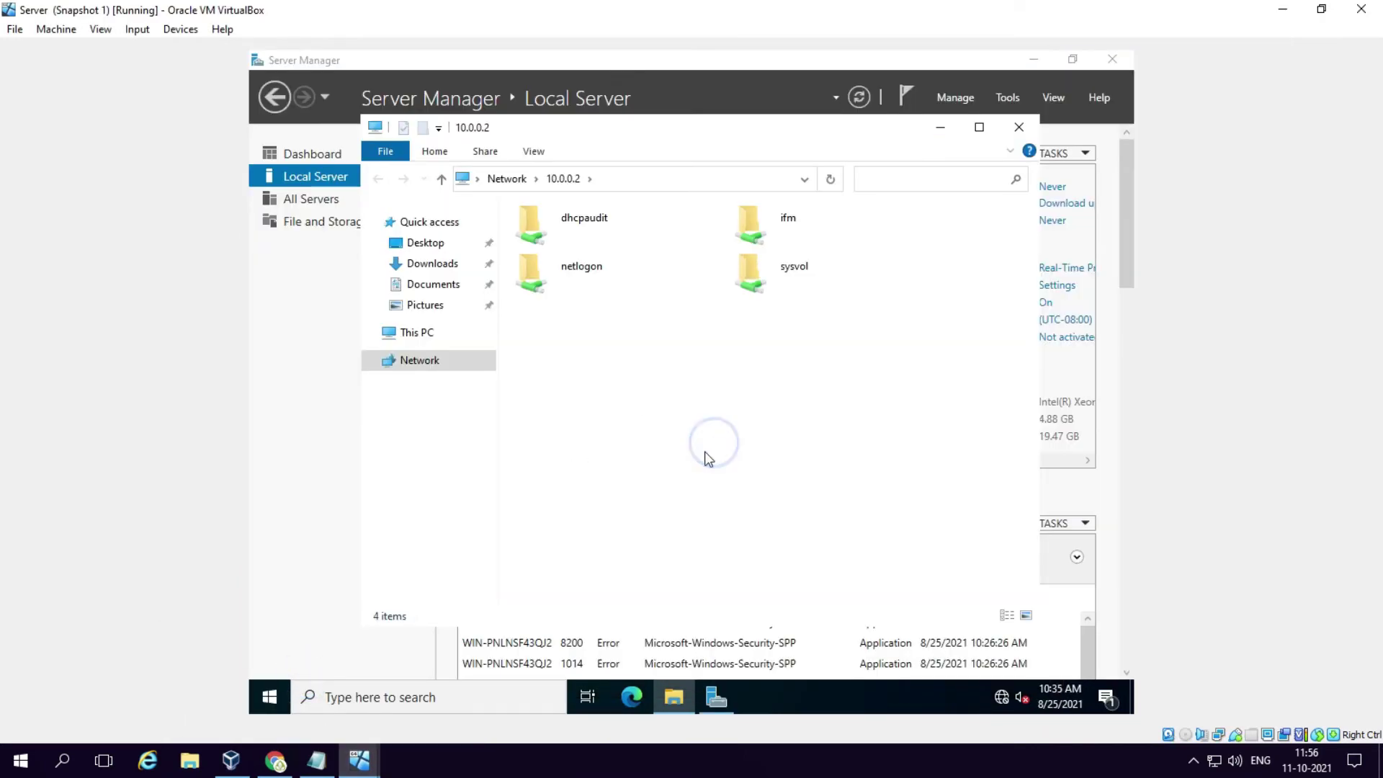
{"action": "right_click", "coordinate": [767, 228]}
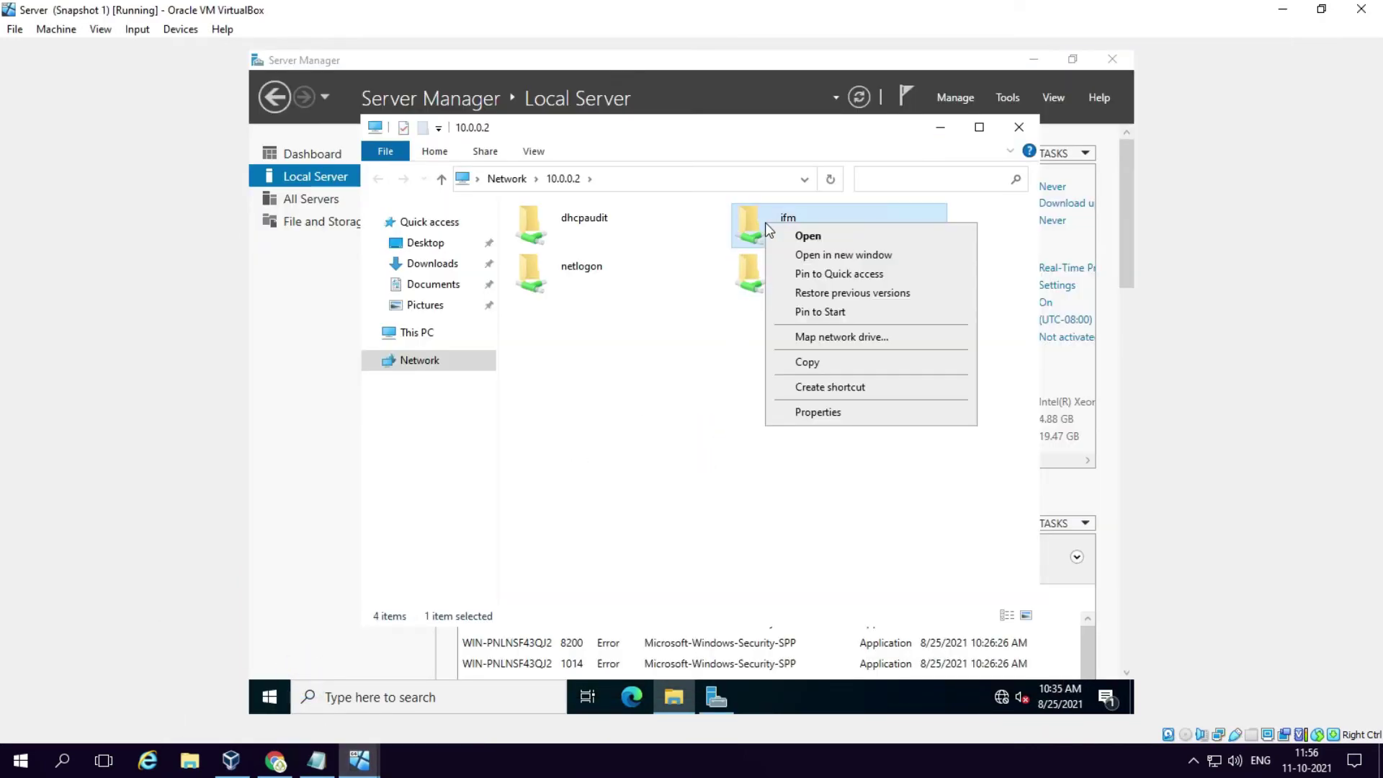
{"action": "left_click", "coordinate": [804, 361]}
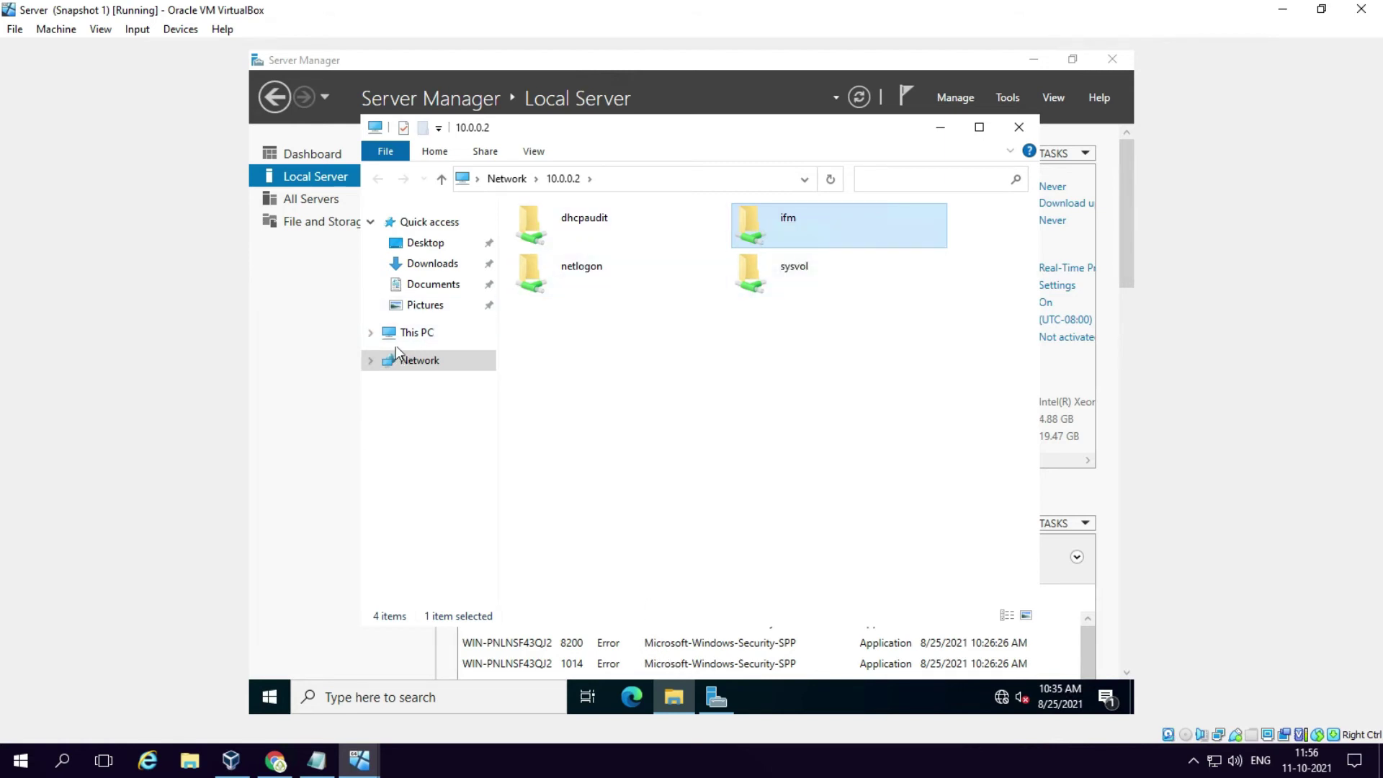
Step: Paste the ifm folder onto Local Disk (C:) and close Explorer
{"action": "left_click", "coordinate": [370, 333]}
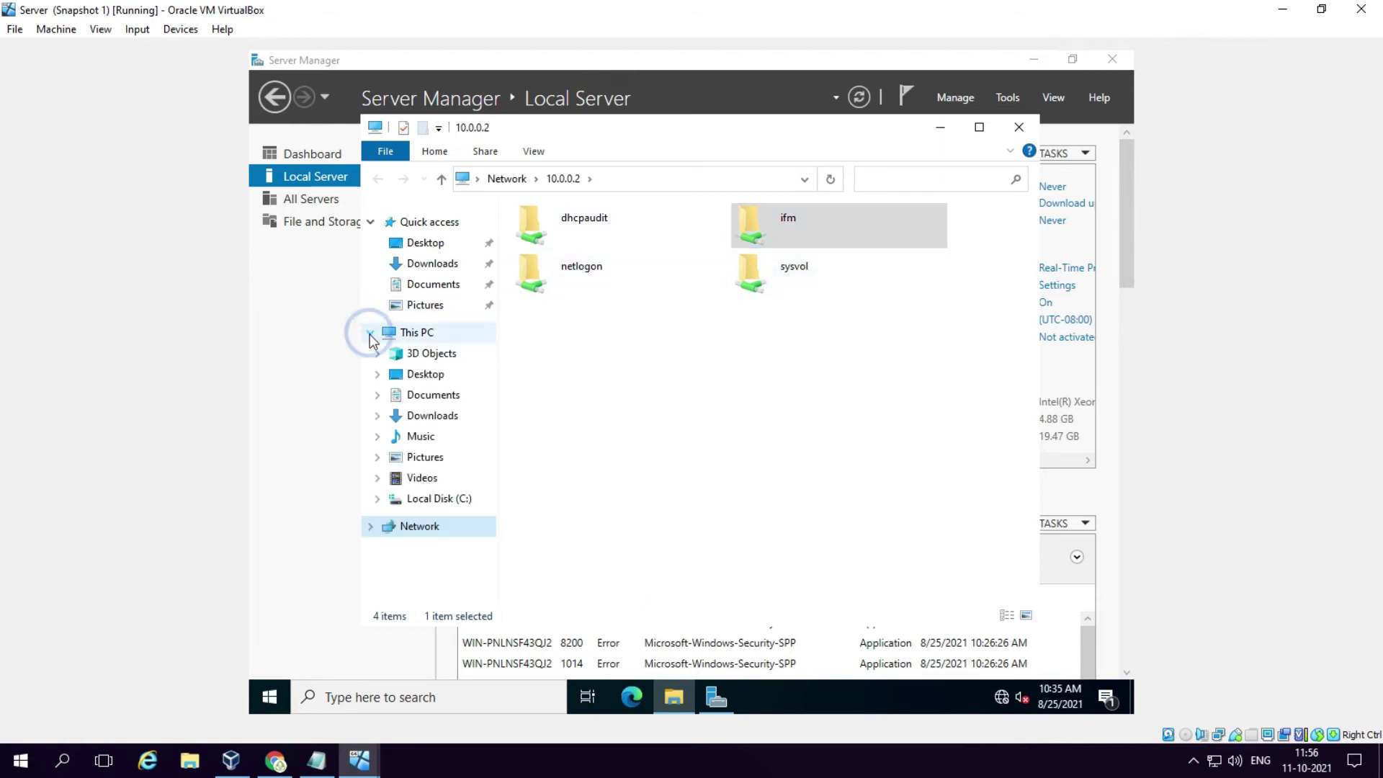
{"action": "left_click", "coordinate": [439, 498]}
{"action": "right_click", "coordinate": [594, 373]}
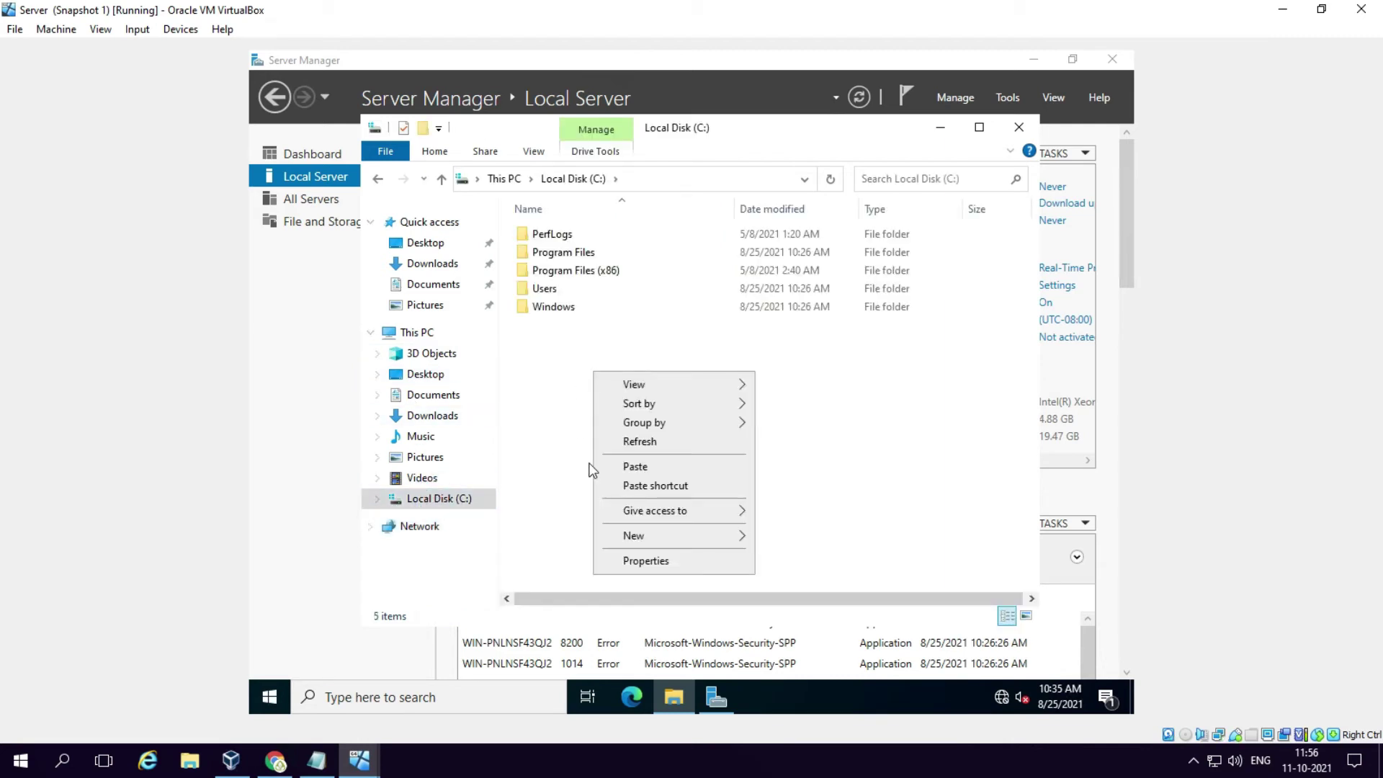
{"action": "left_click", "coordinate": [630, 466]}
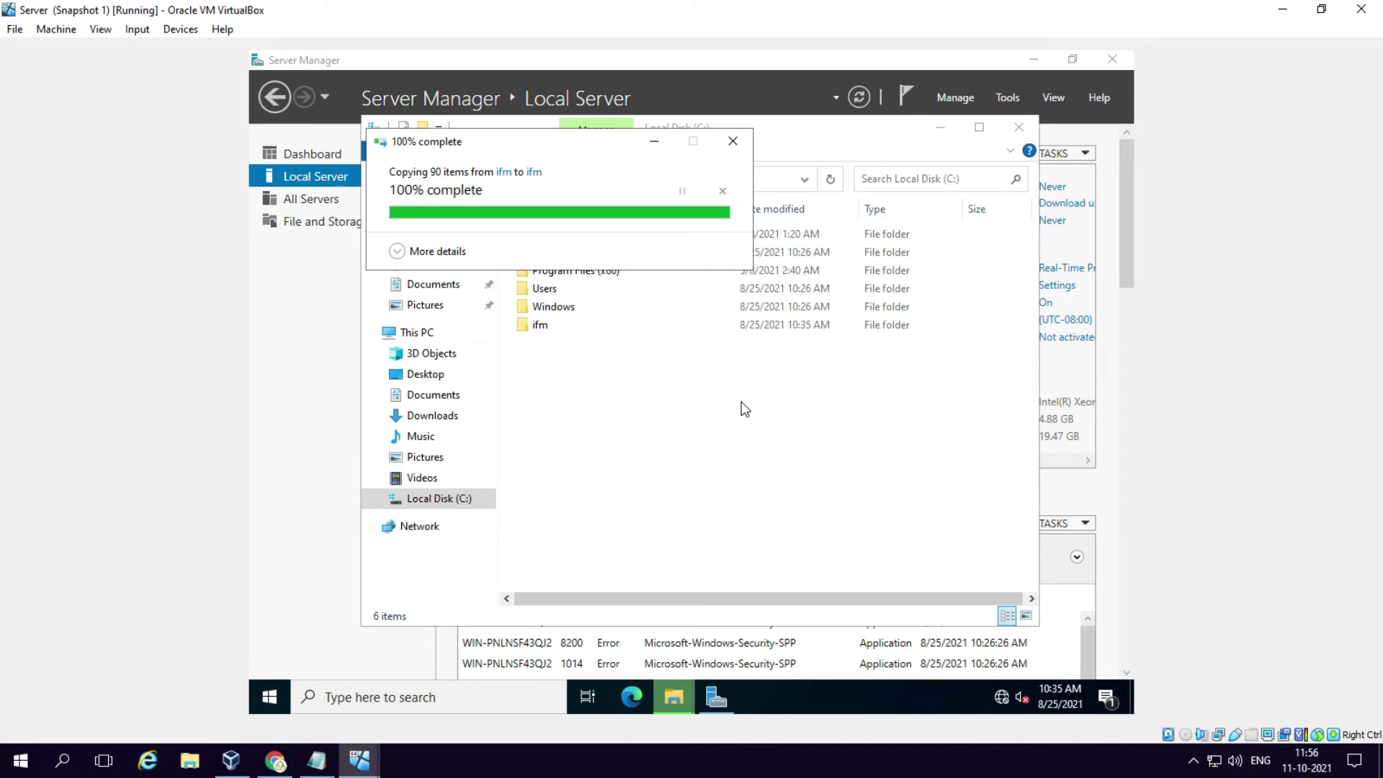
{"action": "left_click", "coordinate": [545, 326]}
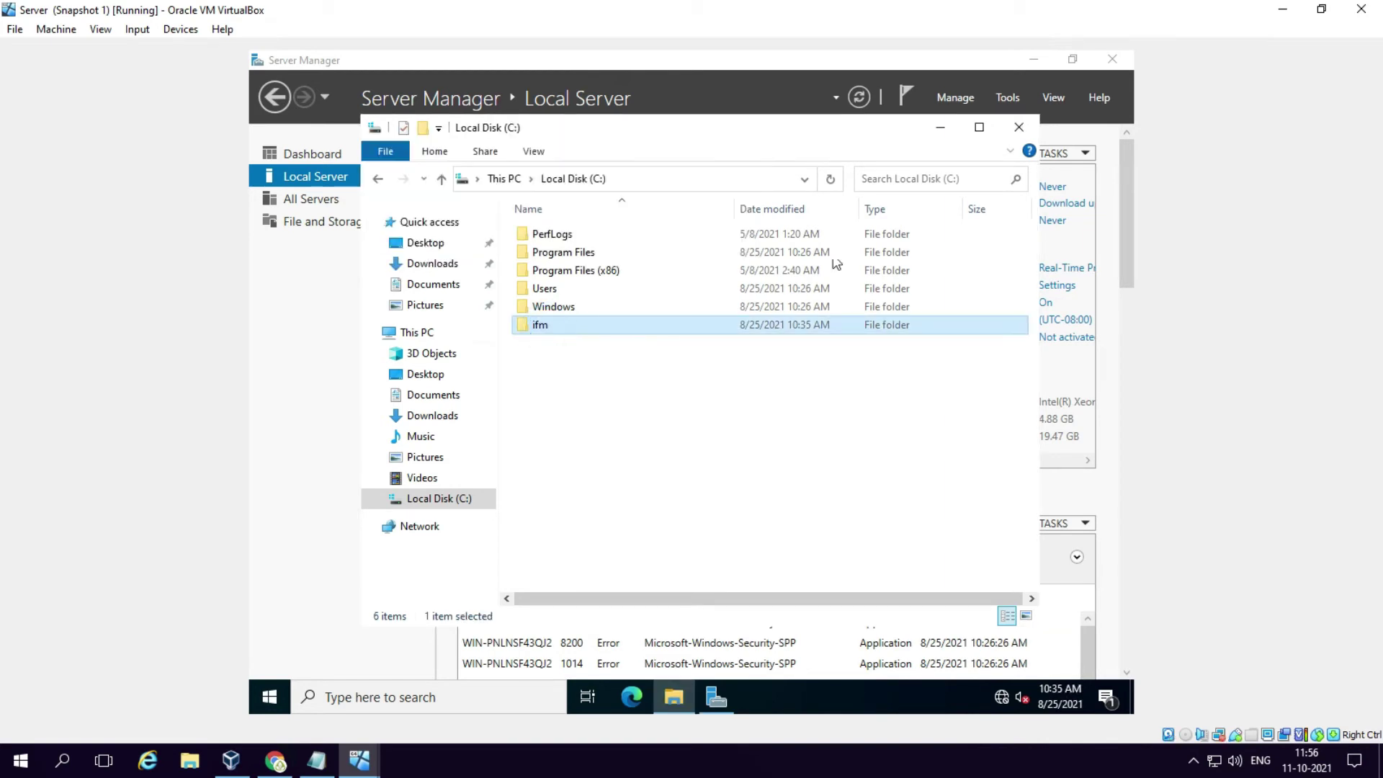
{"action": "left_click", "coordinate": [1019, 126]}
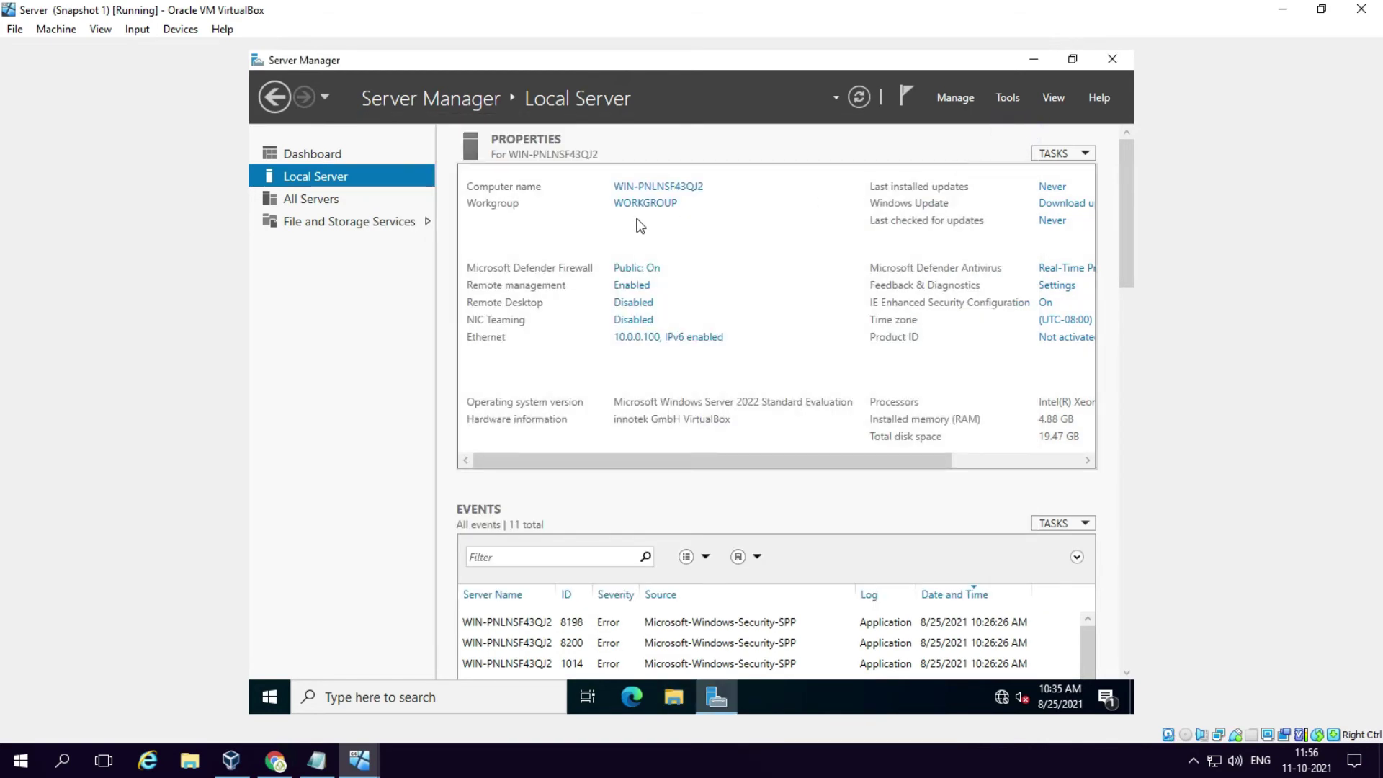
Step: Start the Add Roles and Features wizard with role-based installation on this server
{"action": "left_click", "coordinate": [311, 155]}
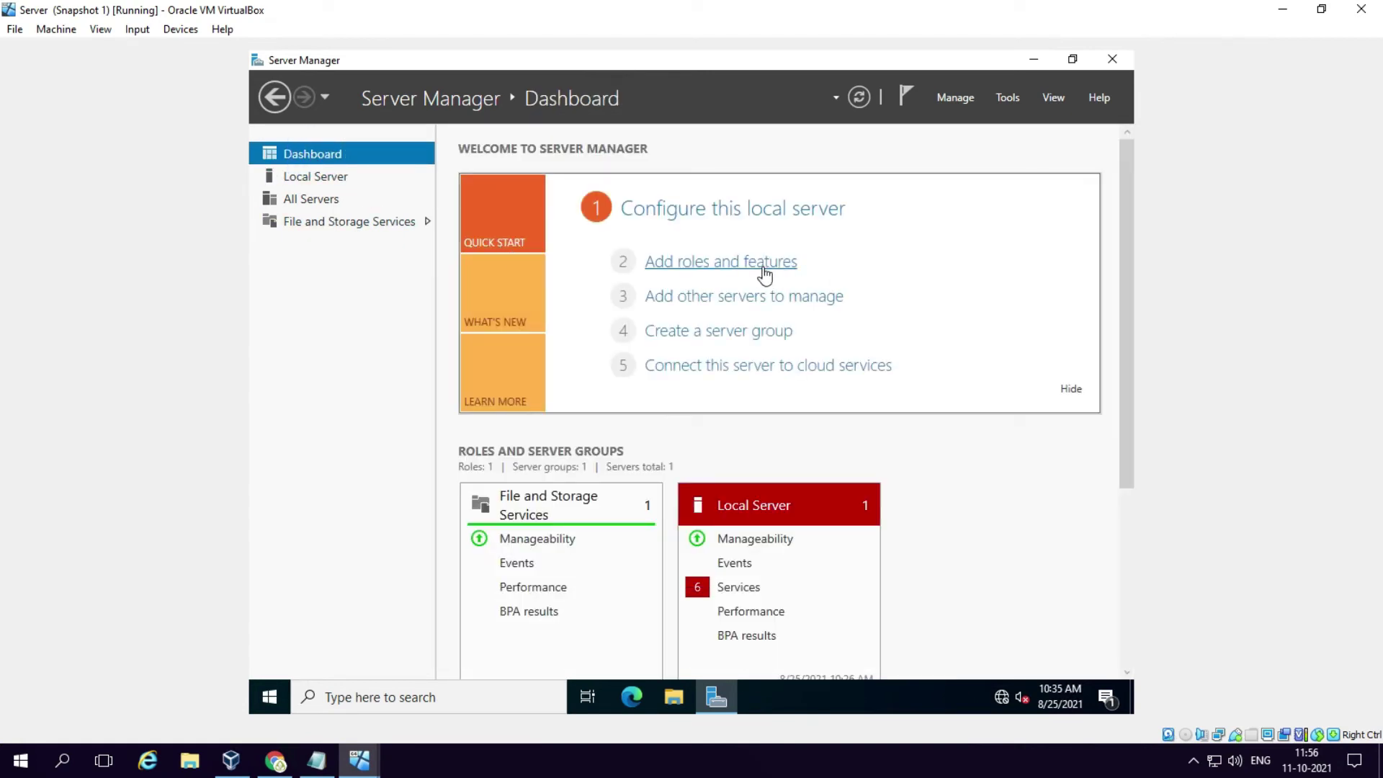
{"action": "left_click", "coordinate": [748, 268]}
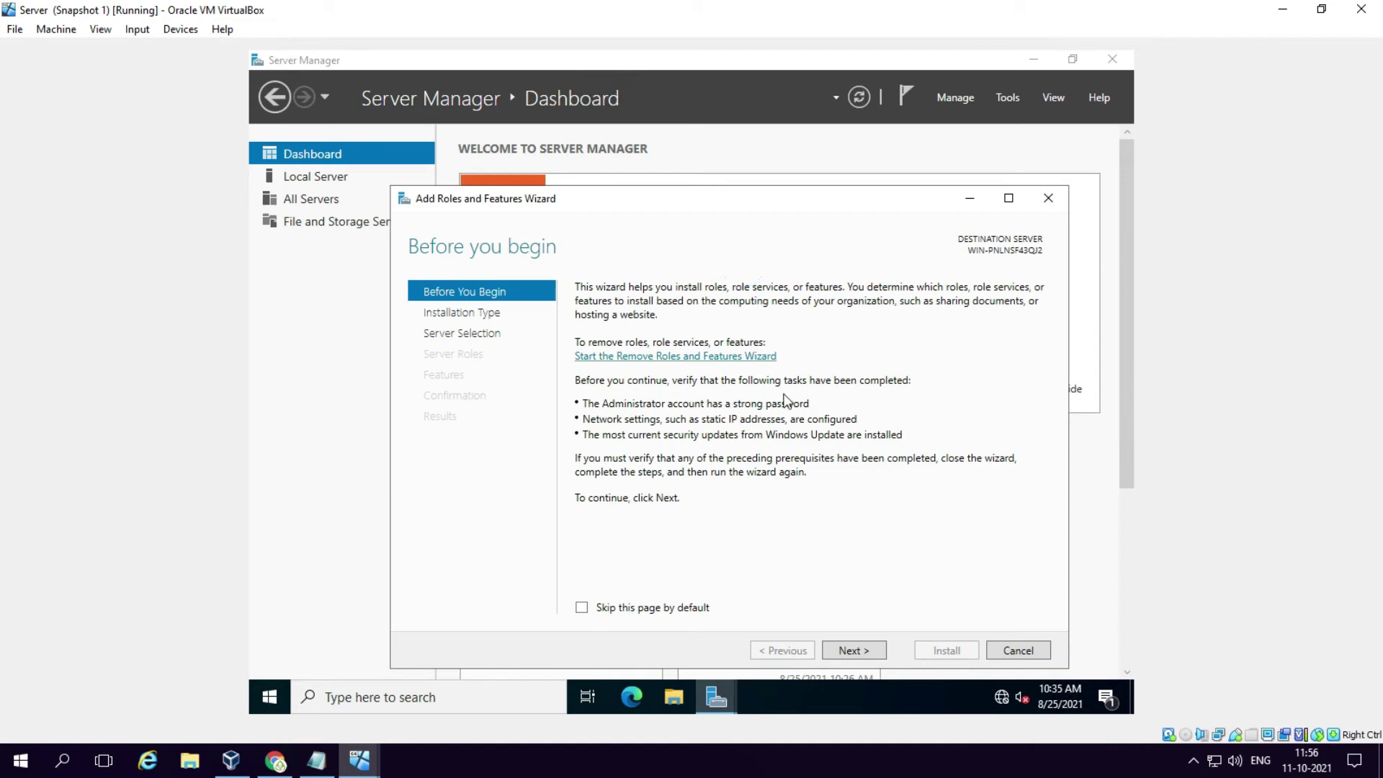
{"action": "left_click_drag", "start_coordinate": [785, 191], "coordinate": [785, 162]}
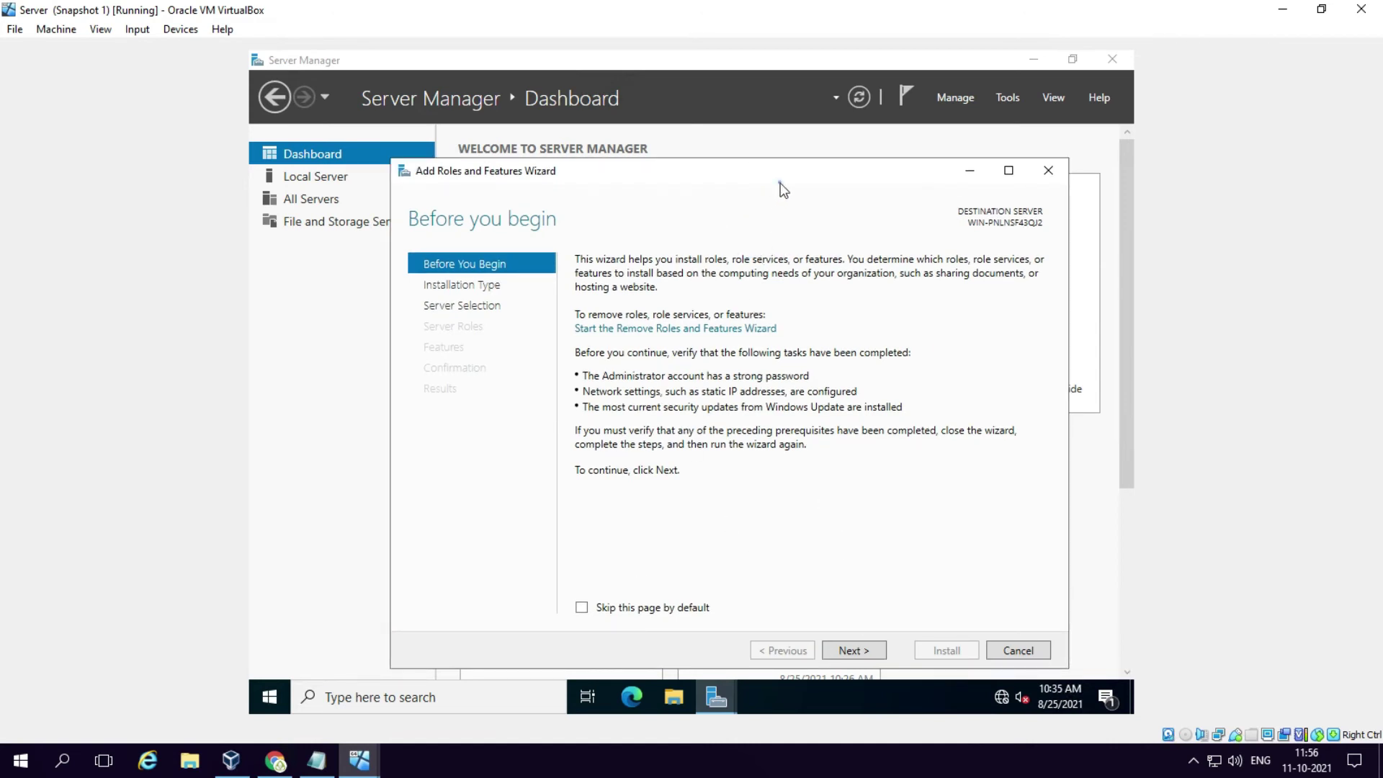
{"action": "left_click_drag", "start_coordinate": [779, 172], "coordinate": [773, 137]}
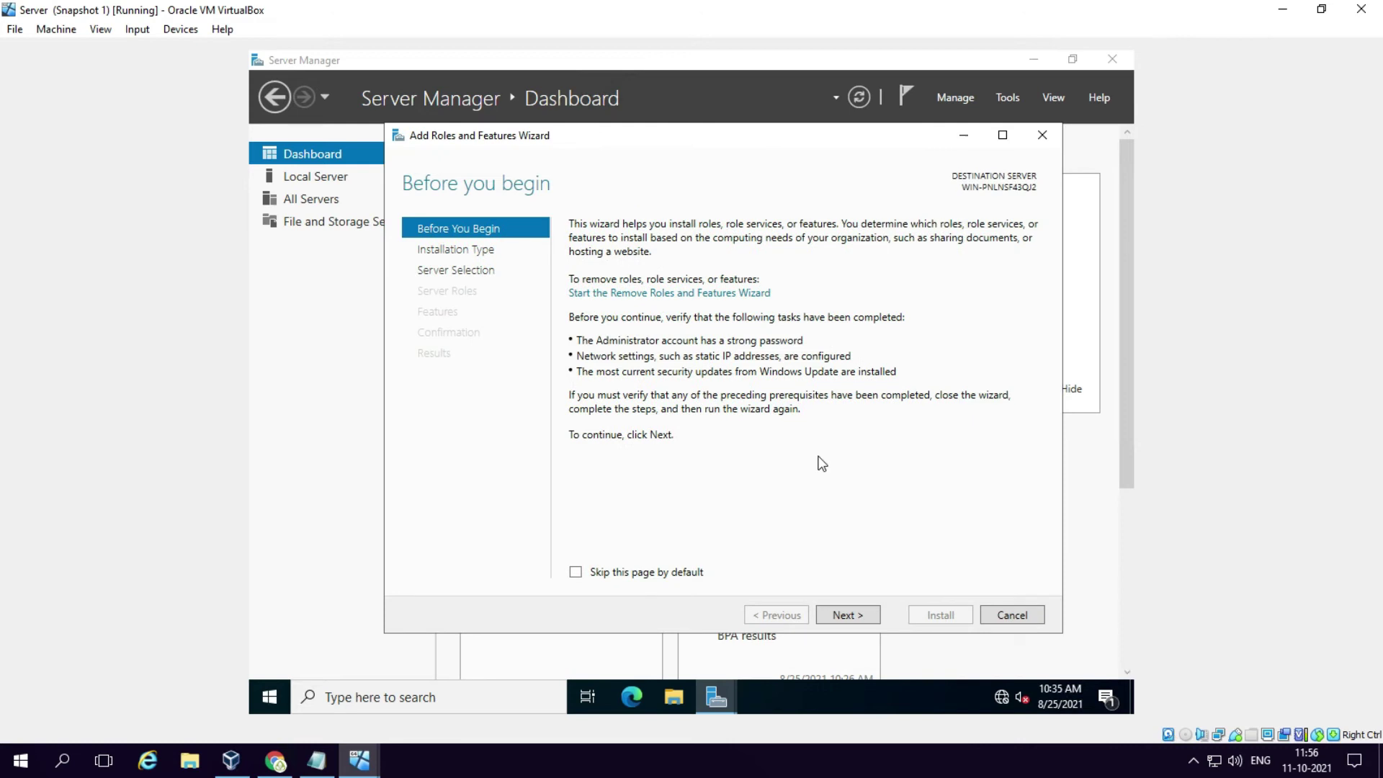
{"action": "left_click", "coordinate": [842, 614]}
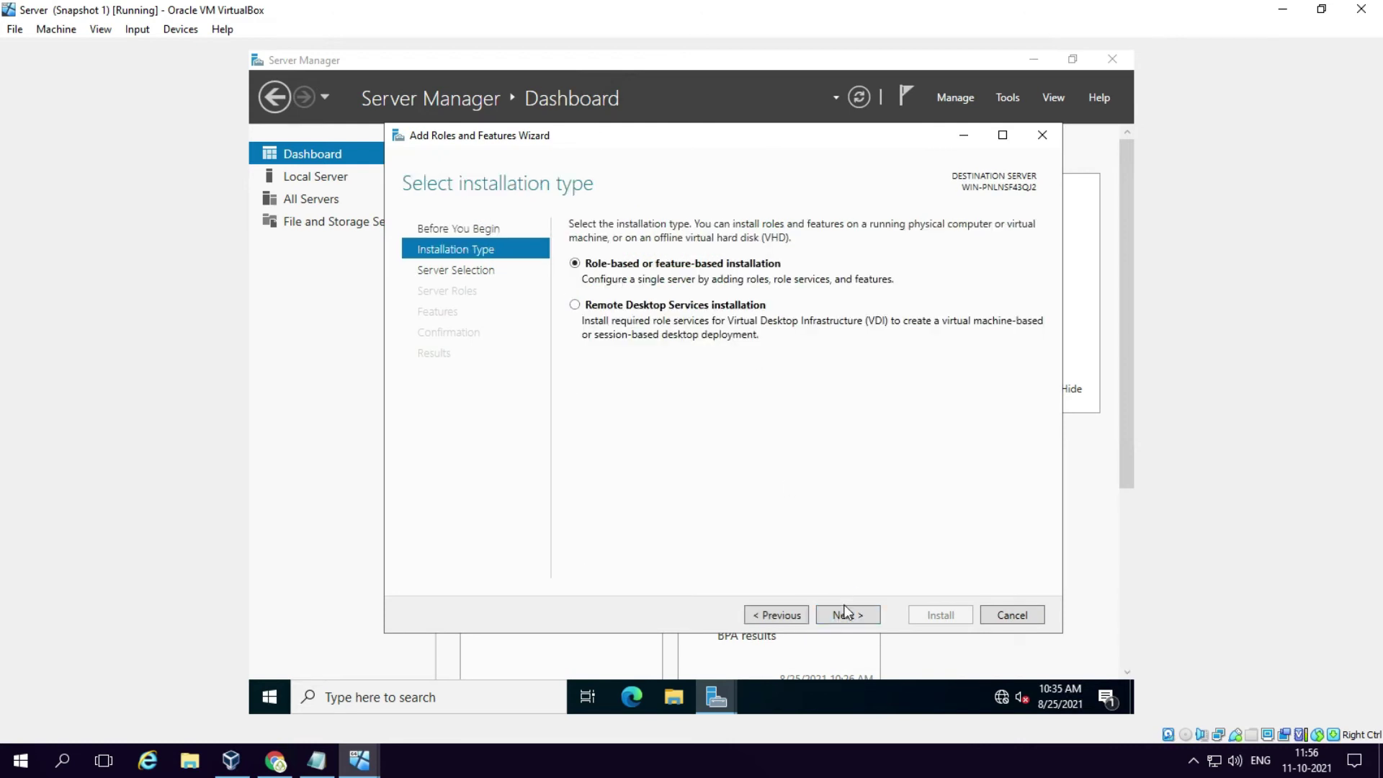
{"action": "left_click", "coordinate": [846, 615]}
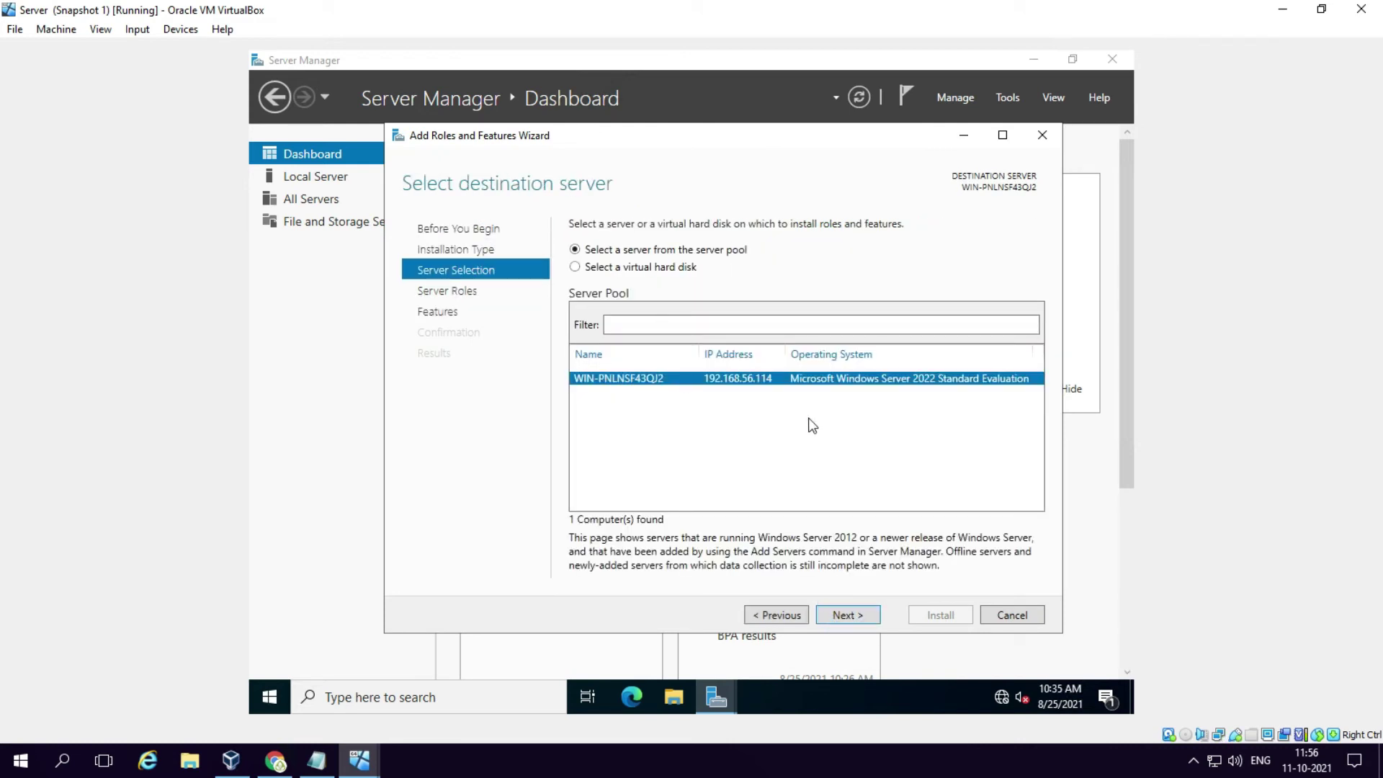
{"action": "left_click", "coordinate": [850, 613]}
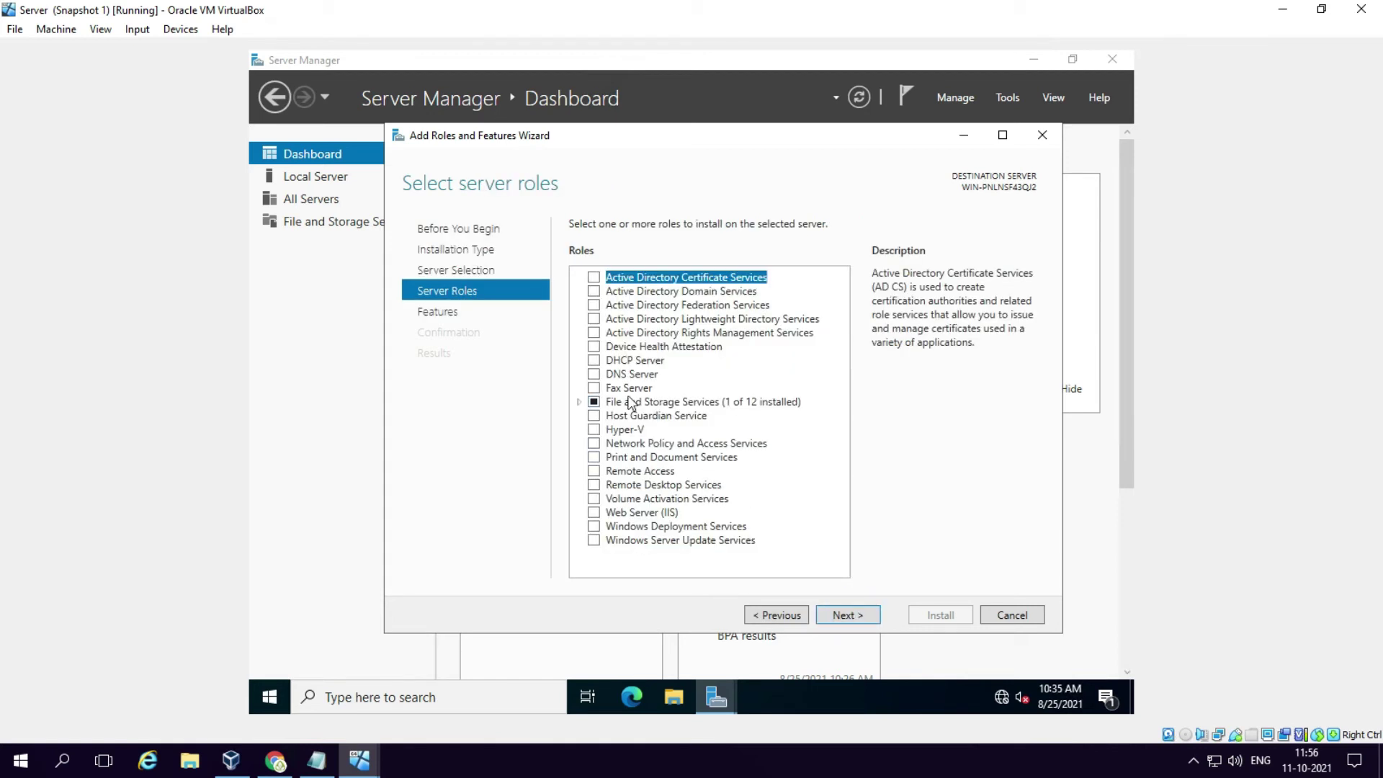
Step: Install Active Directory Domain Services with its required features, then close the wizard
{"action": "left_click", "coordinate": [594, 291]}
{"action": "left_click", "coordinate": [749, 530]}
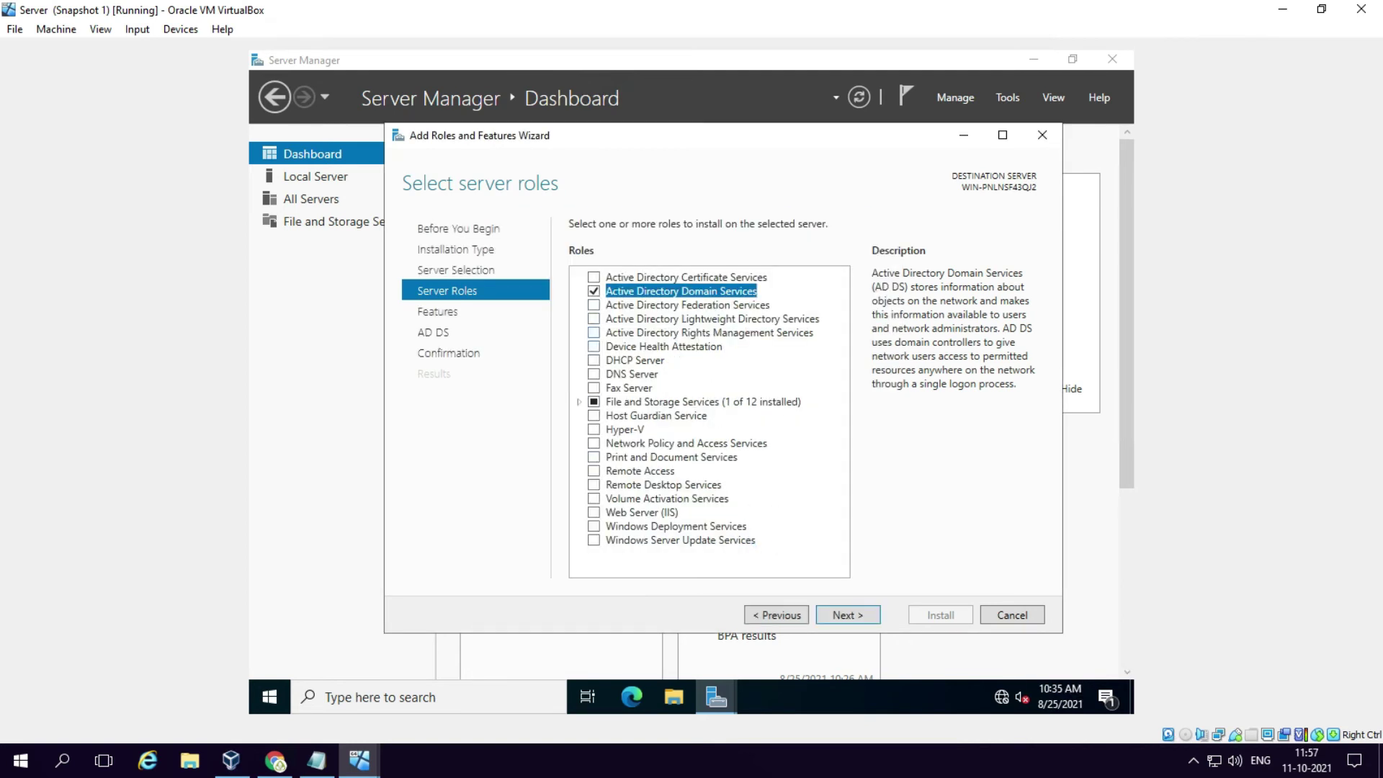
{"action": "left_click", "coordinate": [869, 610]}
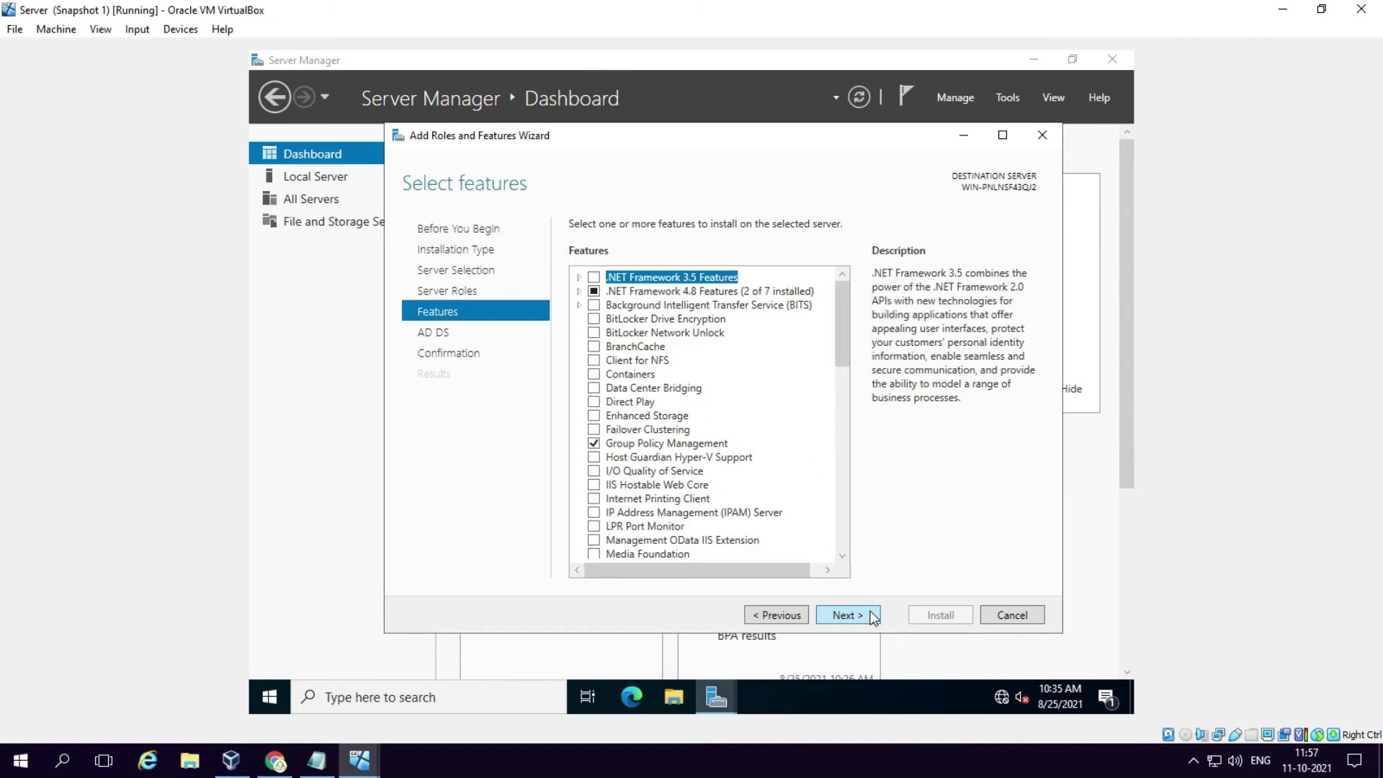
{"action": "left_click", "coordinate": [869, 611]}
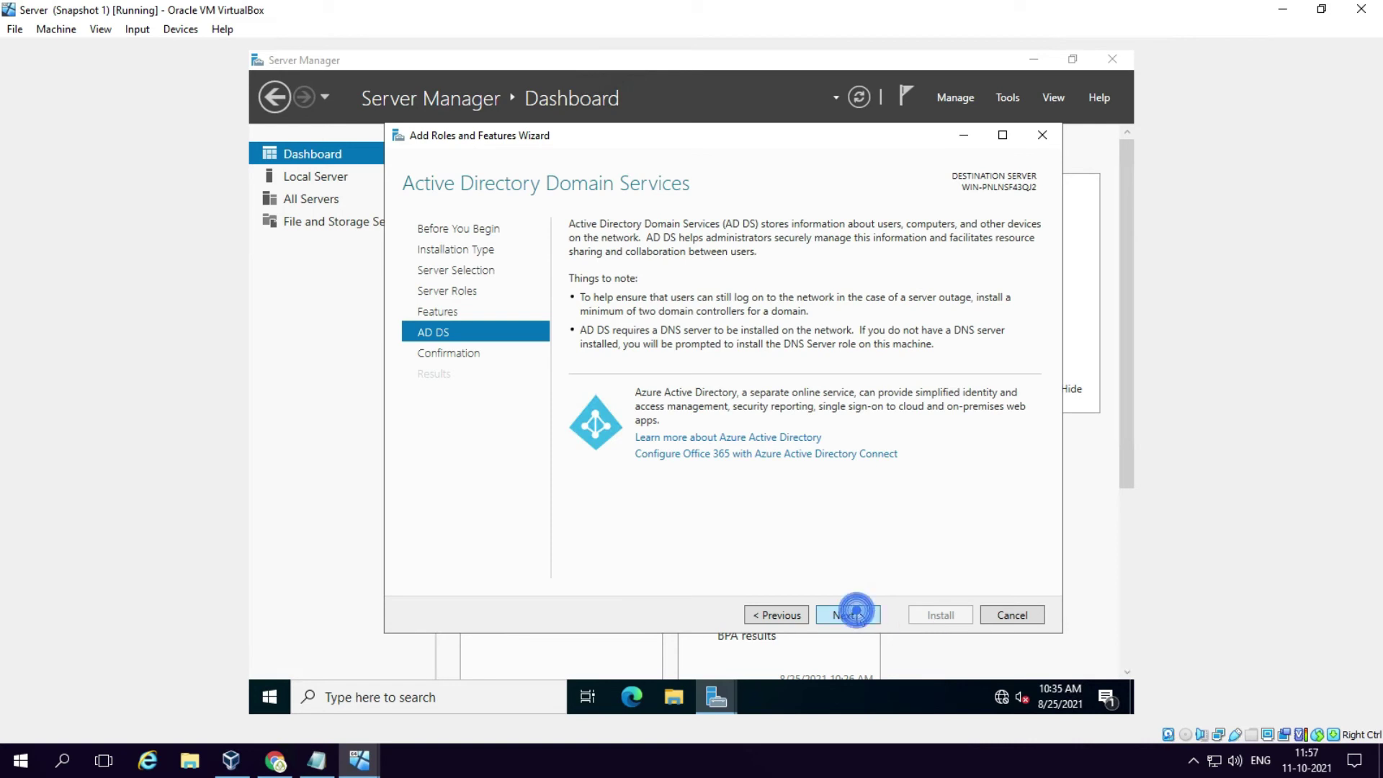
{"action": "left_click", "coordinate": [858, 613]}
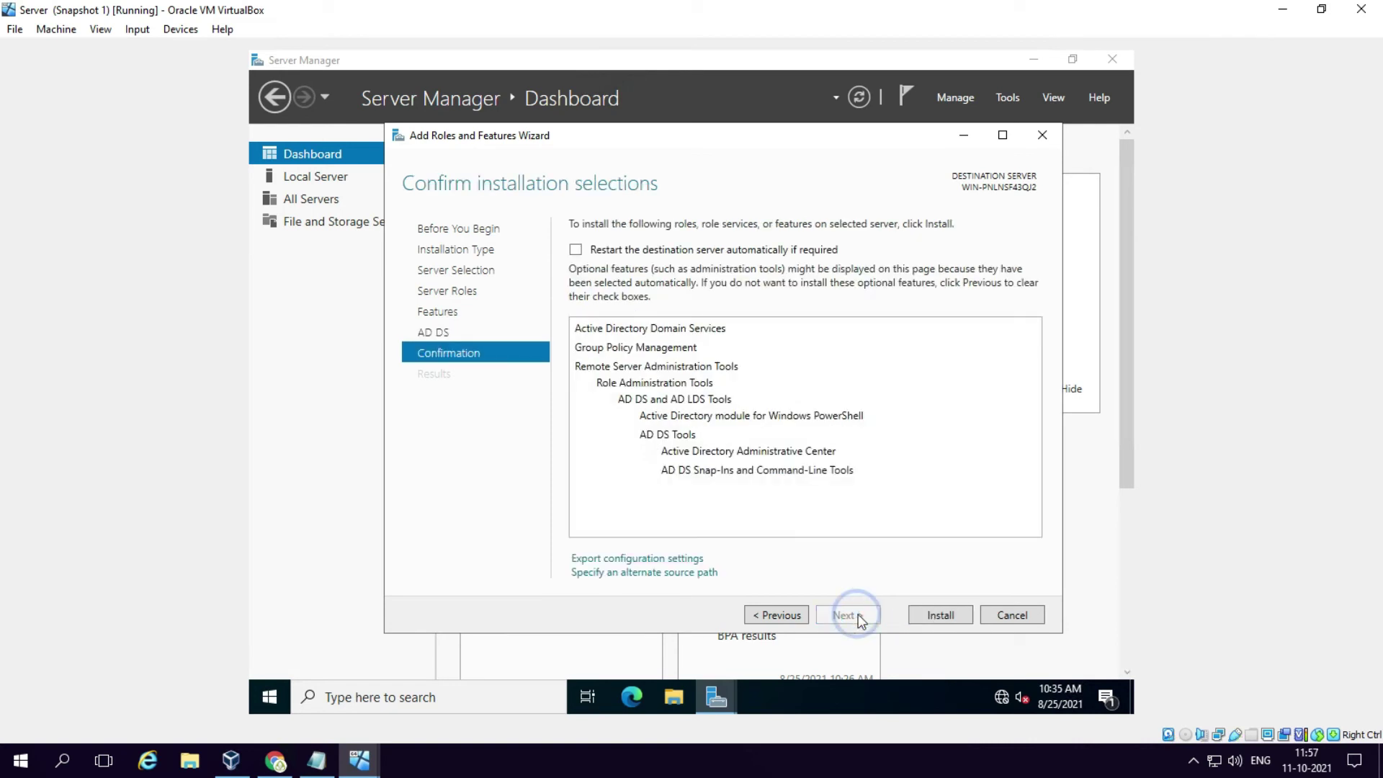
{"action": "left_click", "coordinate": [924, 618]}
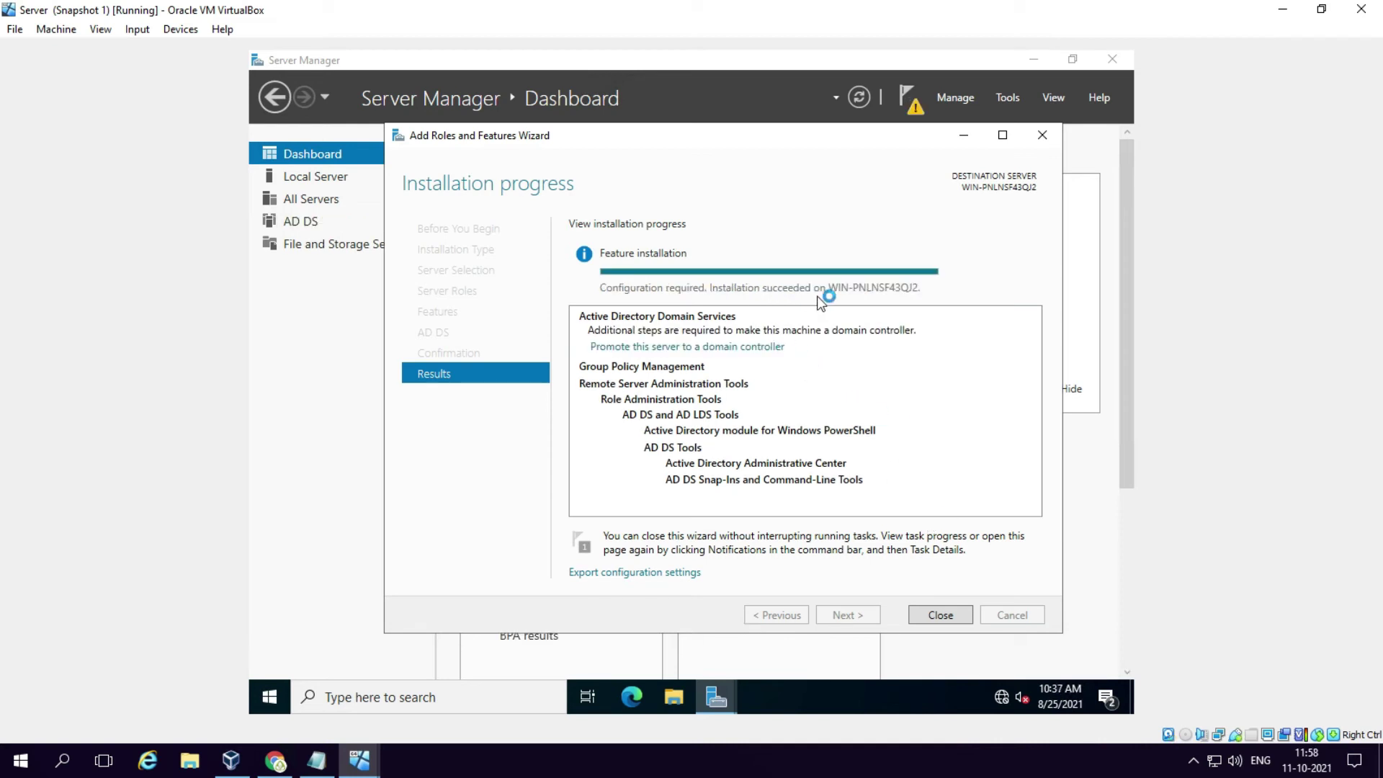
{"action": "left_click", "coordinate": [943, 617]}
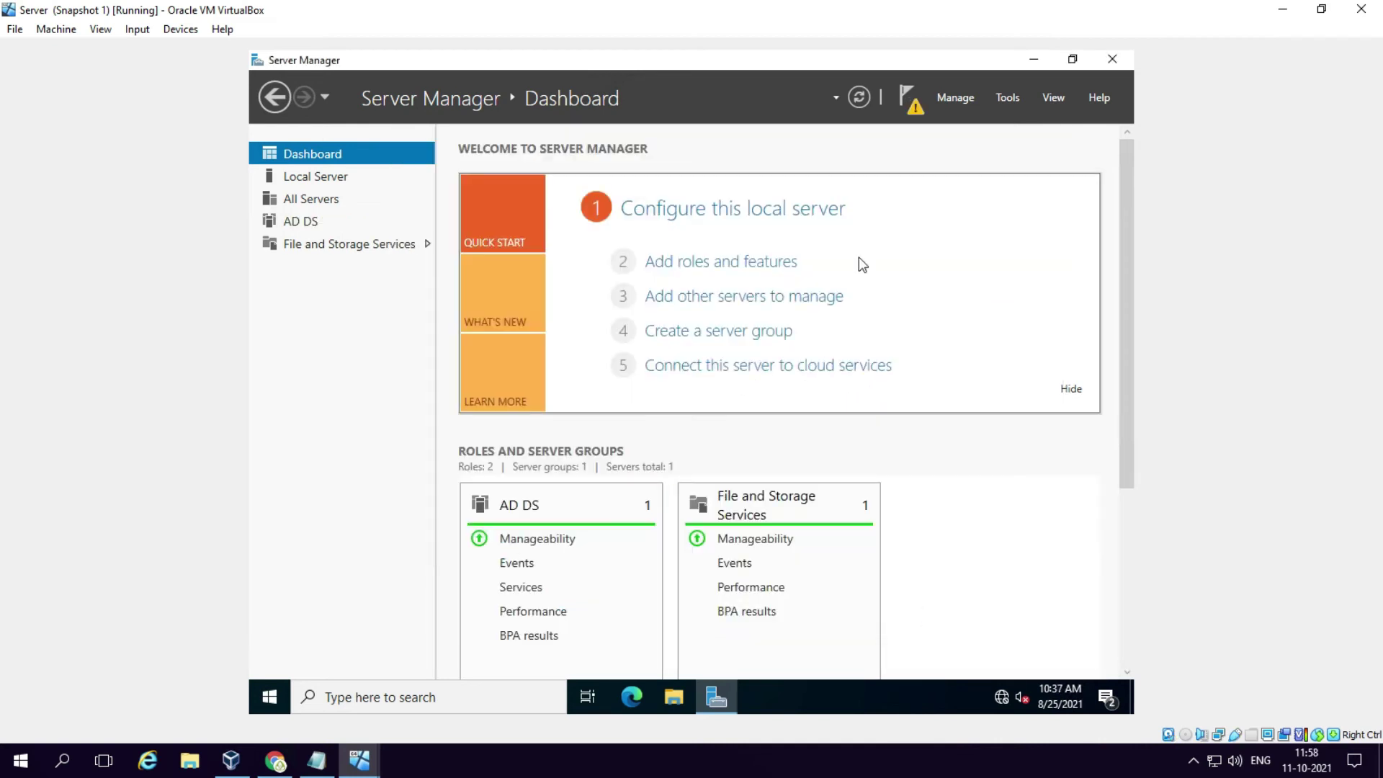
Step: Launch domain controller promotion from the notifications and open the domain selection
{"action": "left_click", "coordinate": [906, 99]}
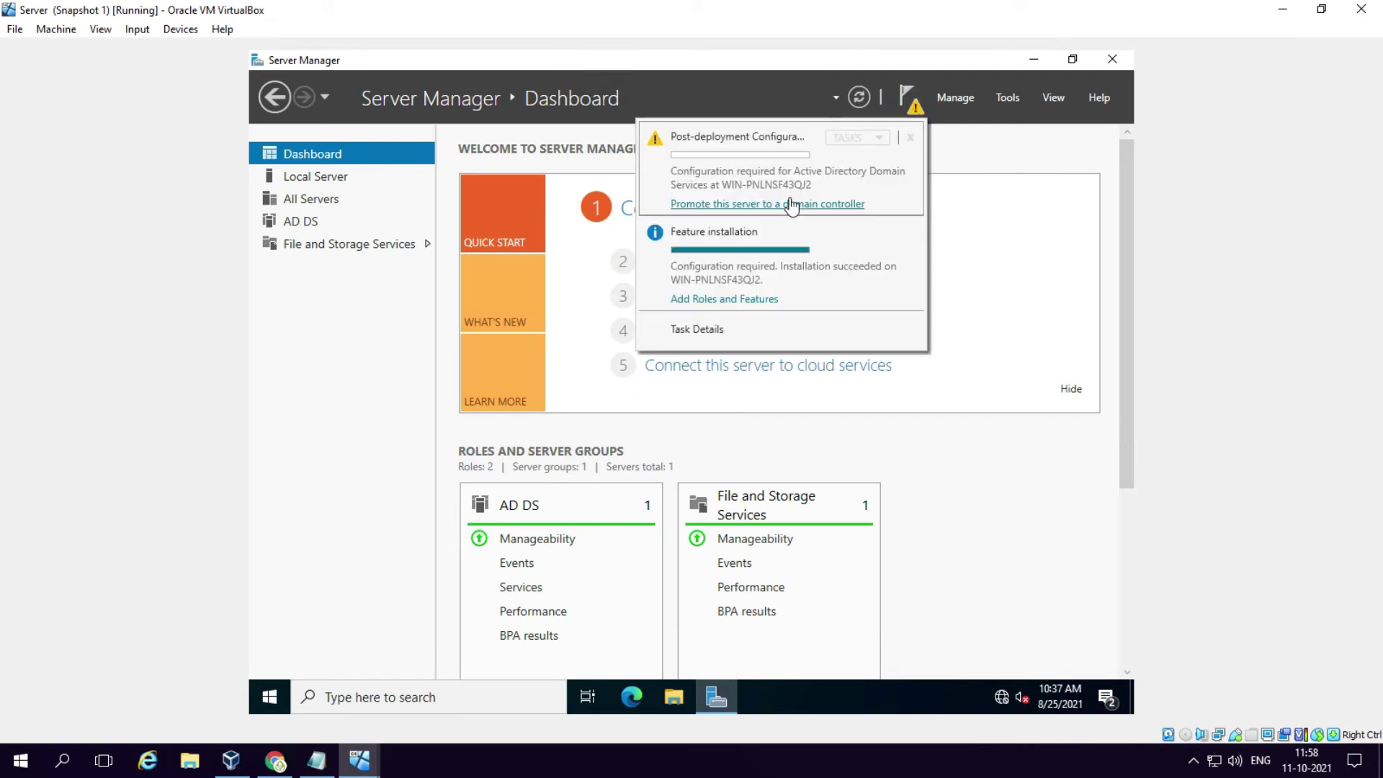
{"action": "left_click", "coordinate": [789, 203]}
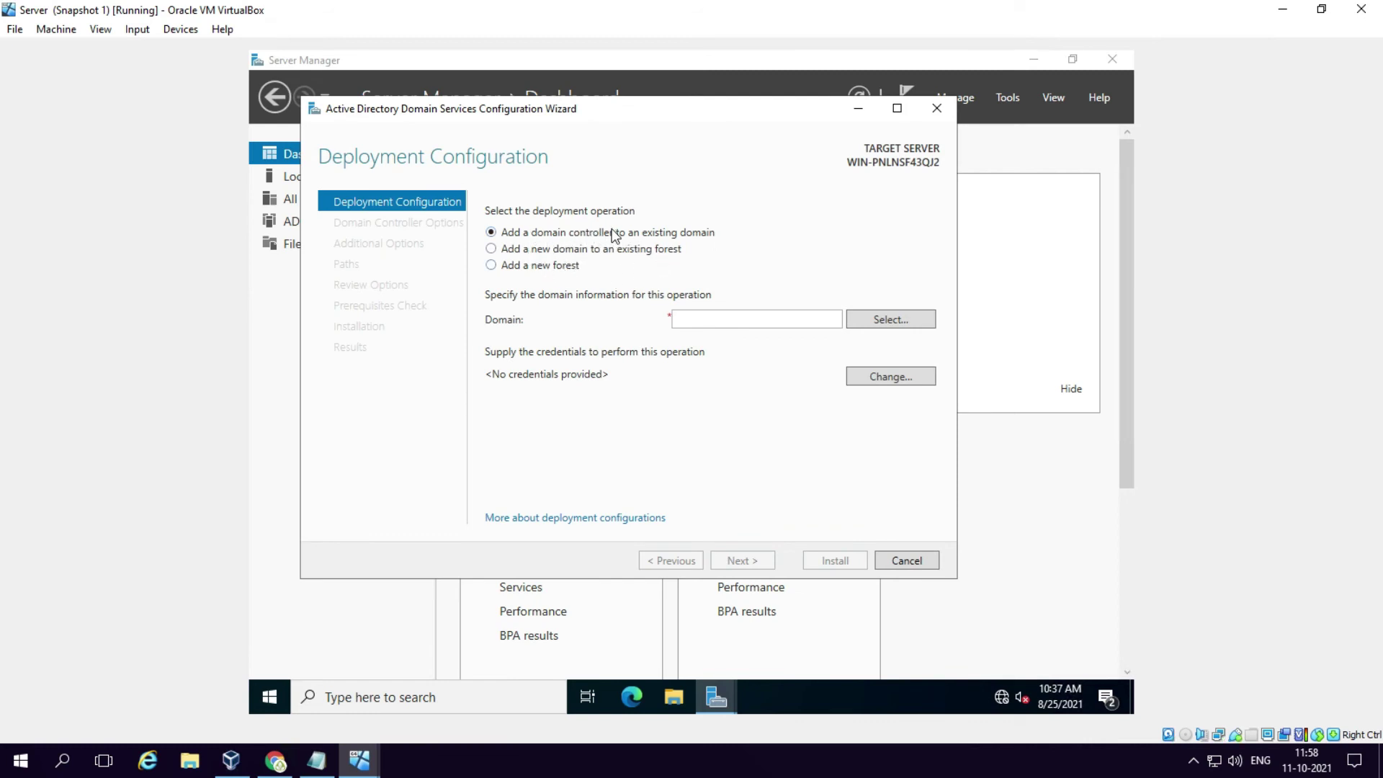
{"action": "left_click", "coordinate": [871, 318]}
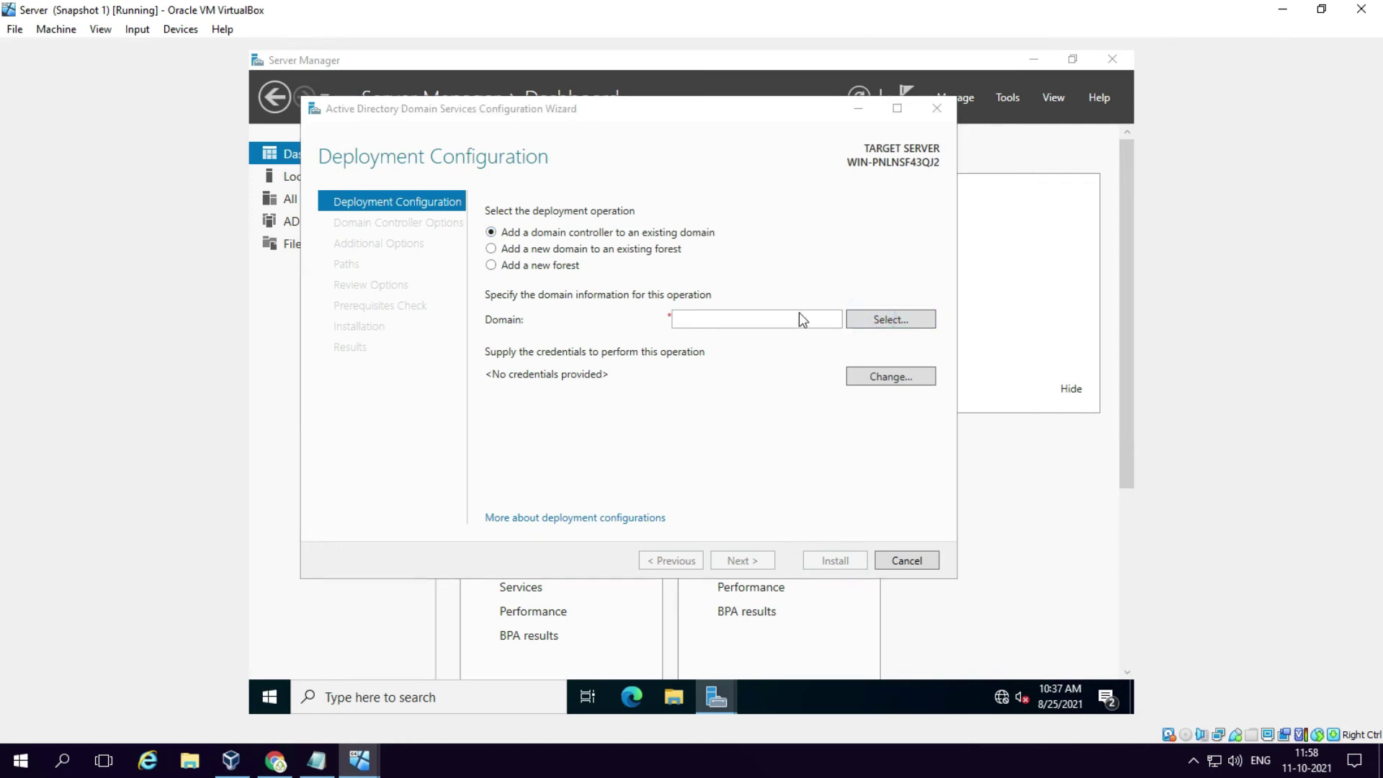
Step: Enter the domain administrator credentials and choose dc.com as the target domain
{"action": "type", "text": "dc"}
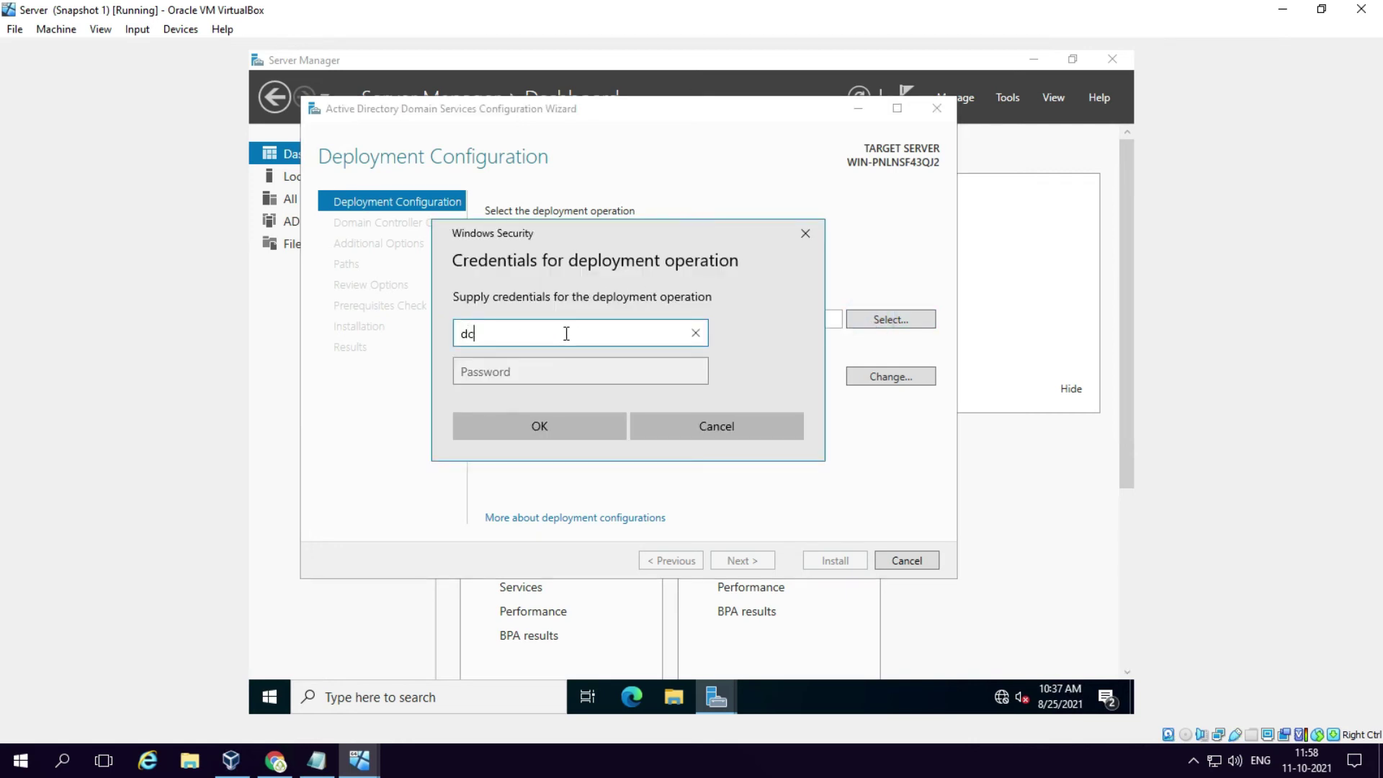
{"action": "key", "text": "BackSpace"}
{"action": "type", "text": "administrator@dc.c"}
{"action": "type", "text": "om"}
{"action": "key", "text": "Tab"}
{"action": "type", "text": "••"}
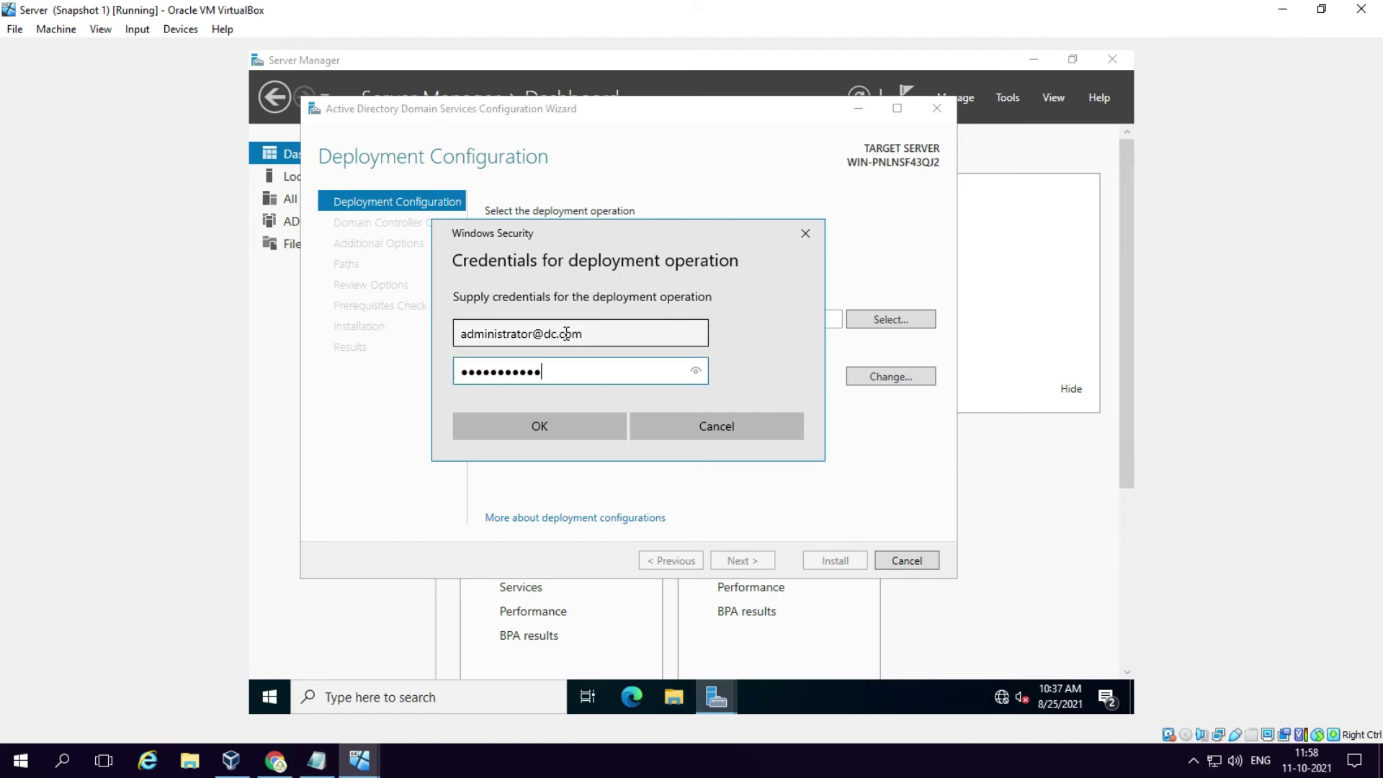
{"action": "left_click", "coordinate": [565, 422]}
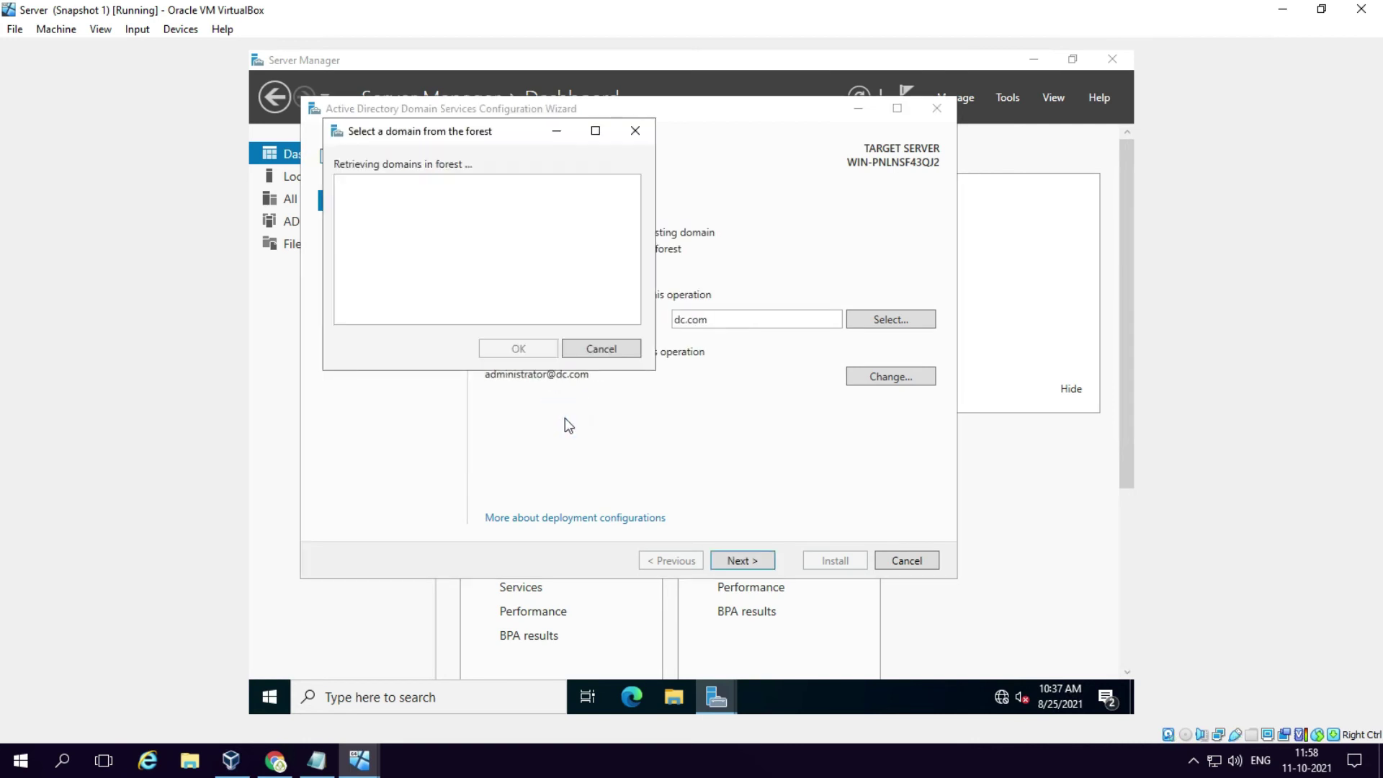
{"action": "left_click", "coordinate": [361, 199]}
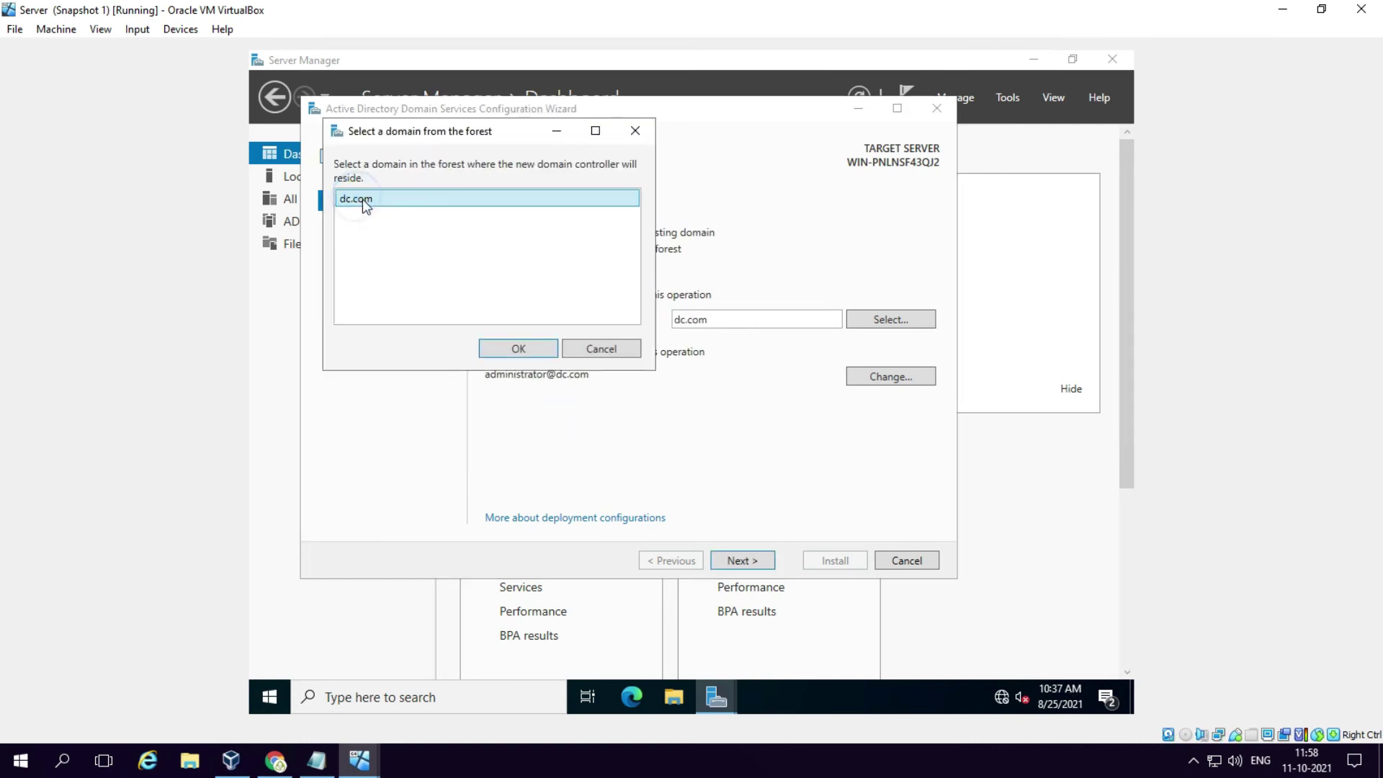
{"action": "left_click", "coordinate": [521, 349]}
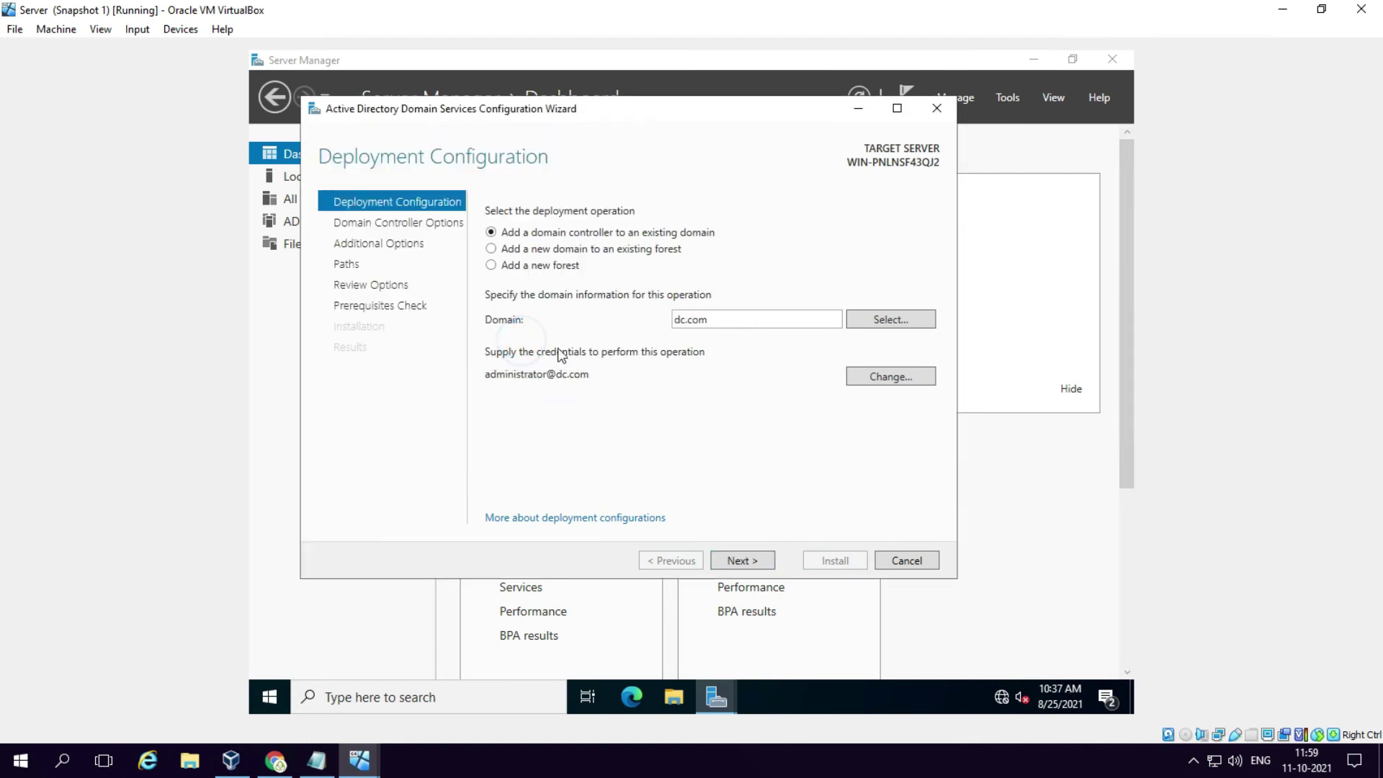
Step: Make the server a read-only domain controller with a DSRM password, keeping default RODC options
{"action": "left_click", "coordinate": [745, 562]}
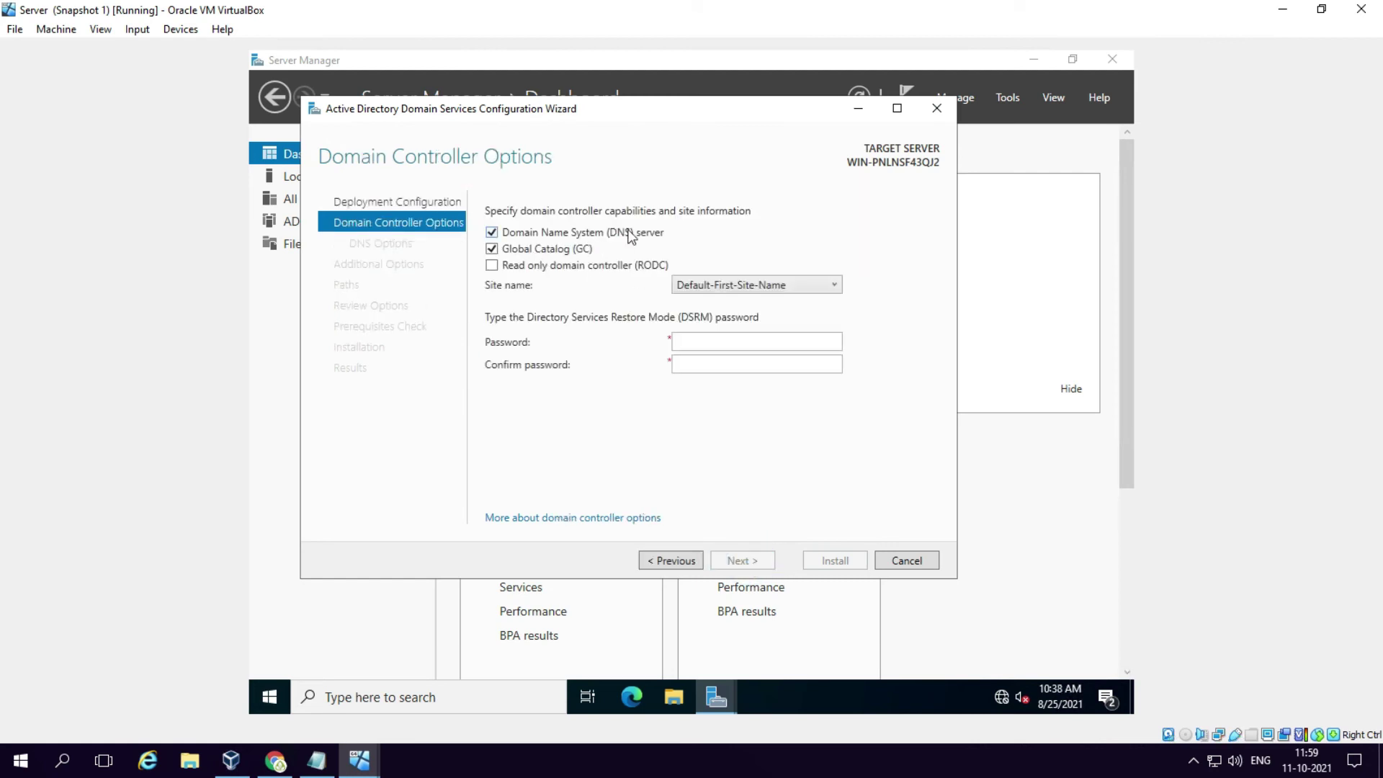
{"action": "left_click", "coordinate": [497, 266]}
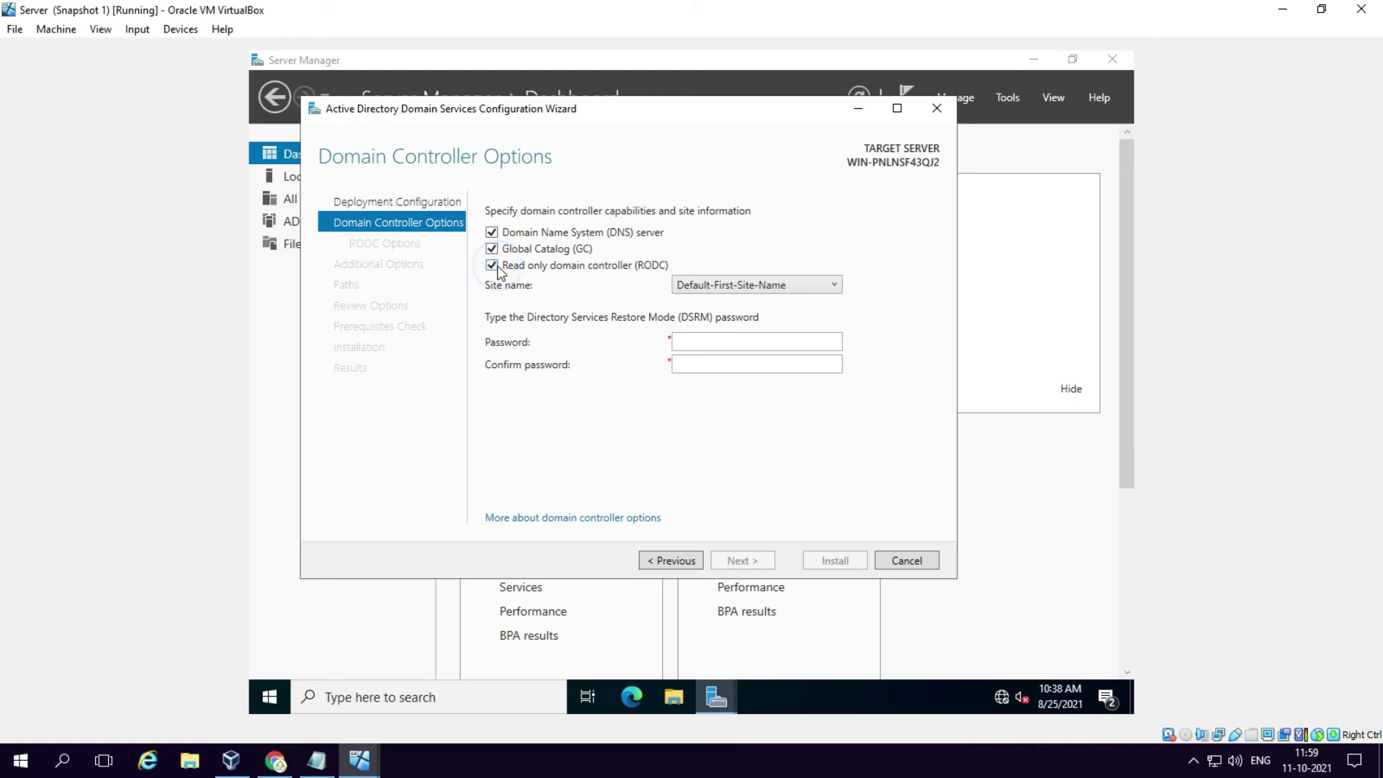
{"action": "left_click", "coordinate": [701, 340]}
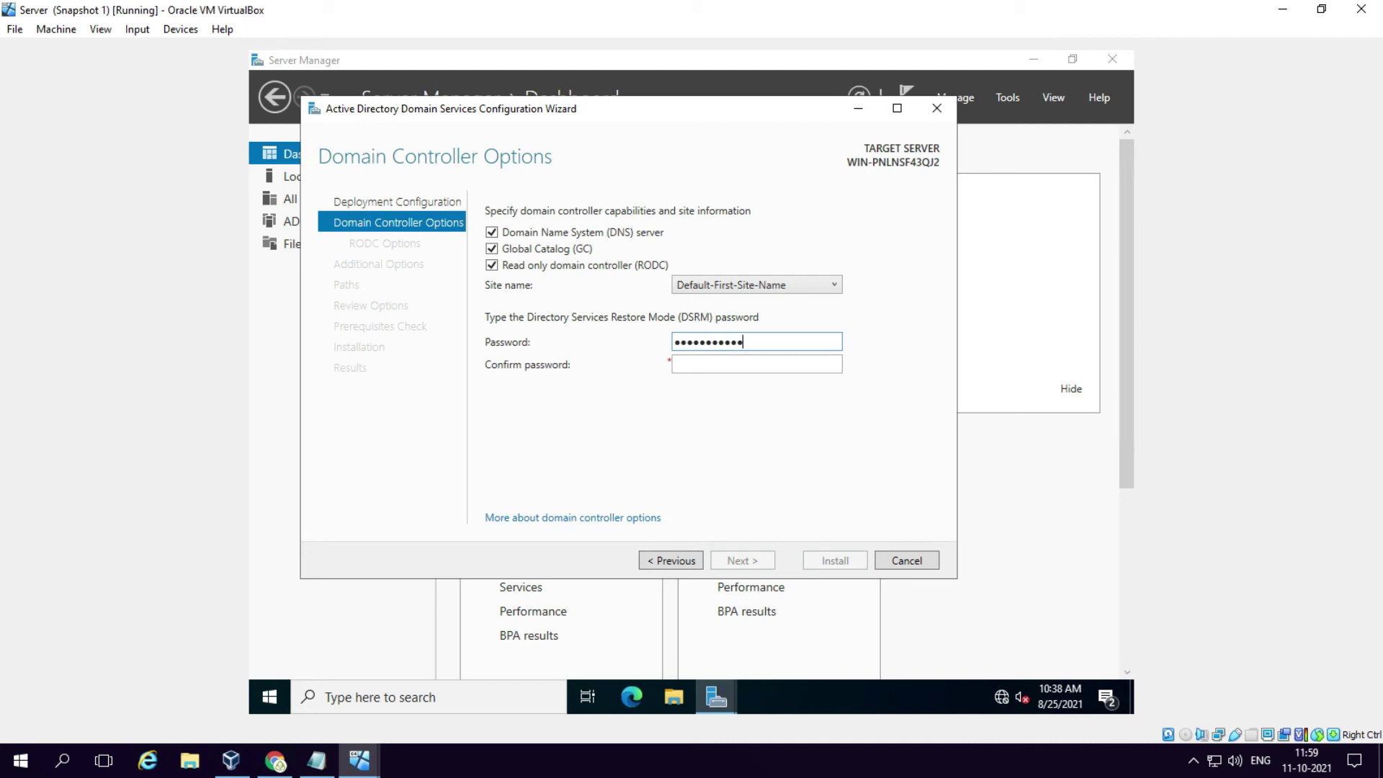
{"action": "key", "text": "Tab"}
{"action": "type", "text": "P"}
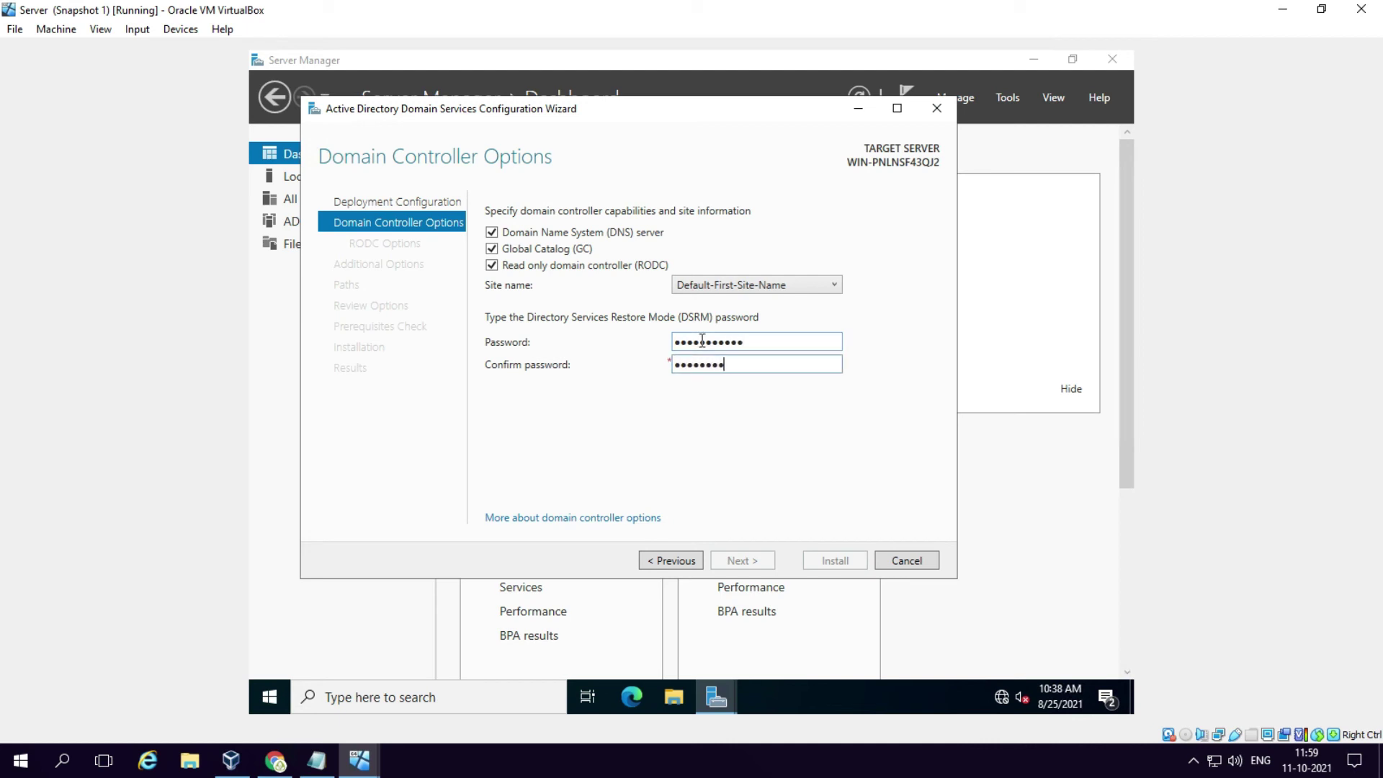
{"action": "type", "text": "3"}
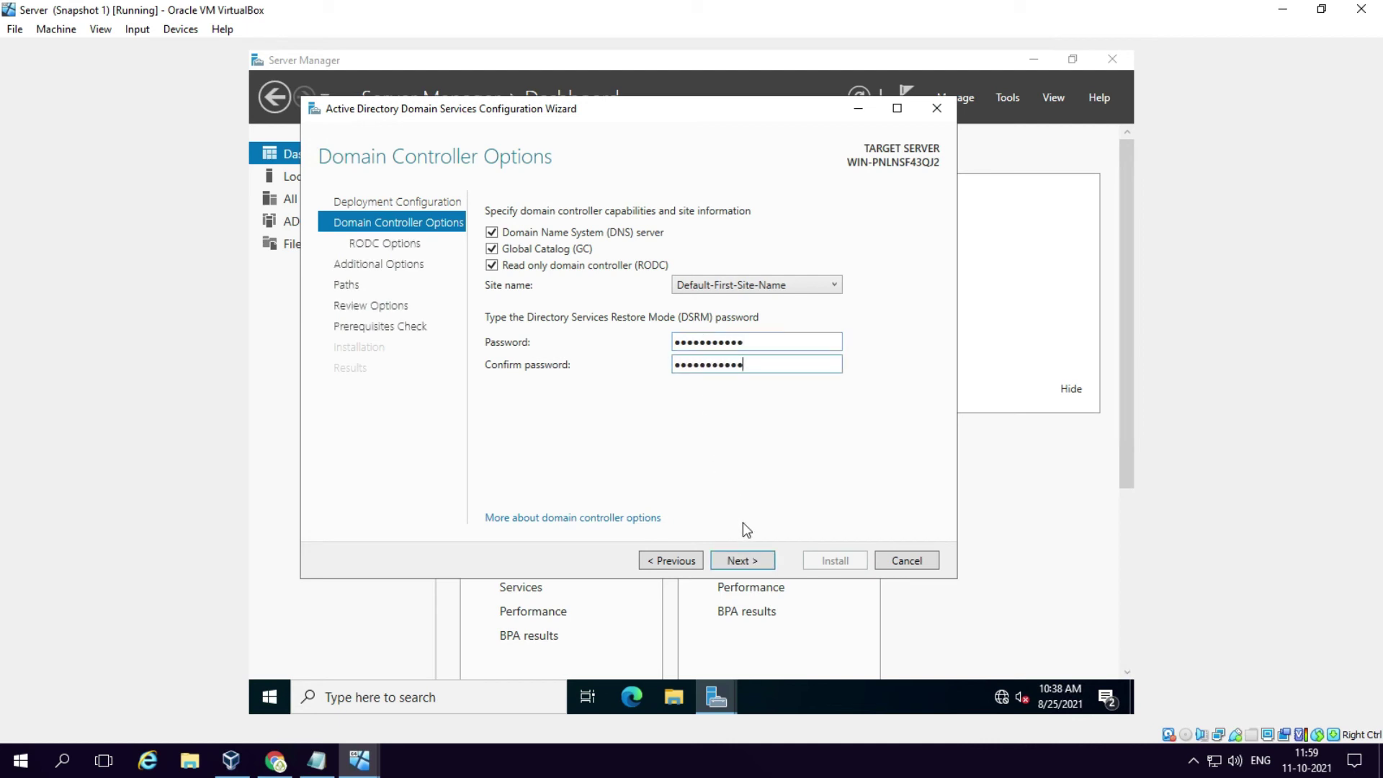
{"action": "left_click", "coordinate": [756, 560]}
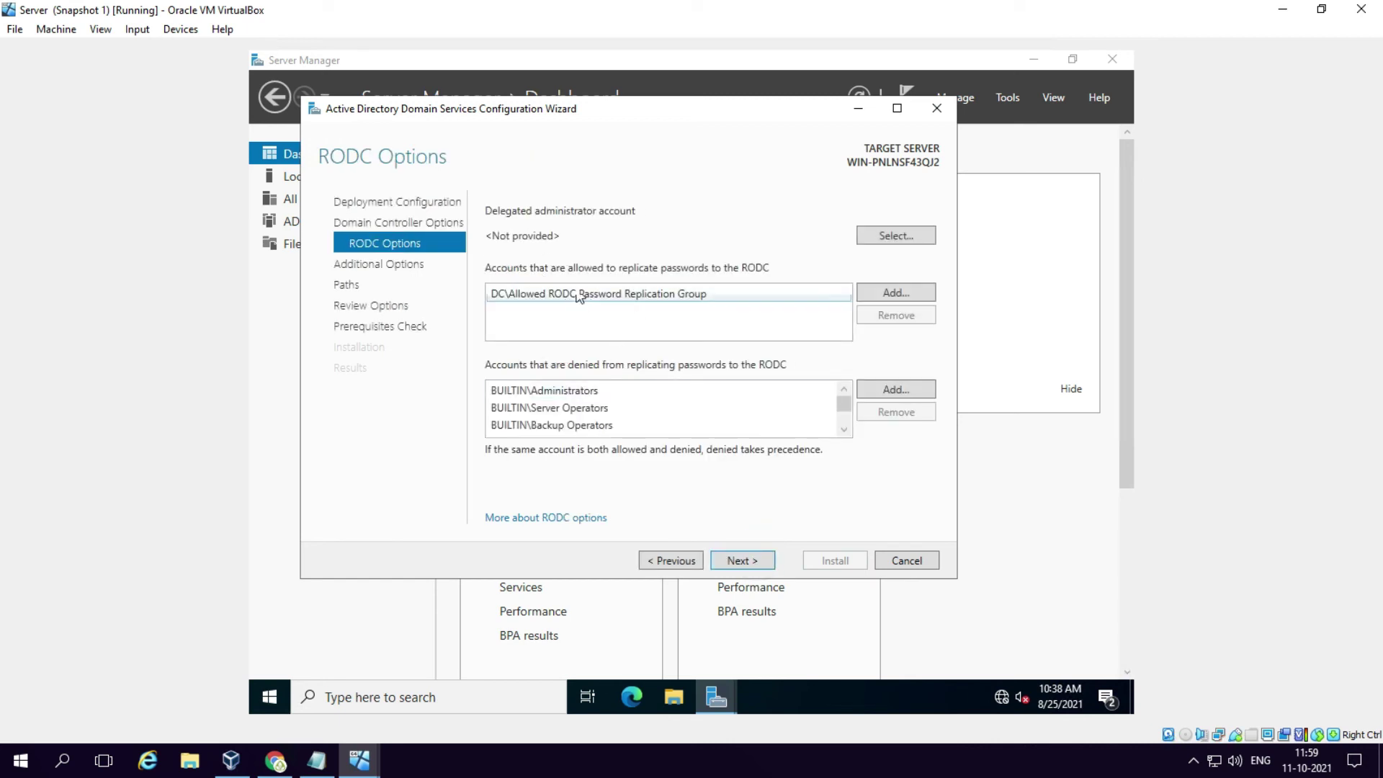
{"action": "left_click", "coordinate": [742, 560]}
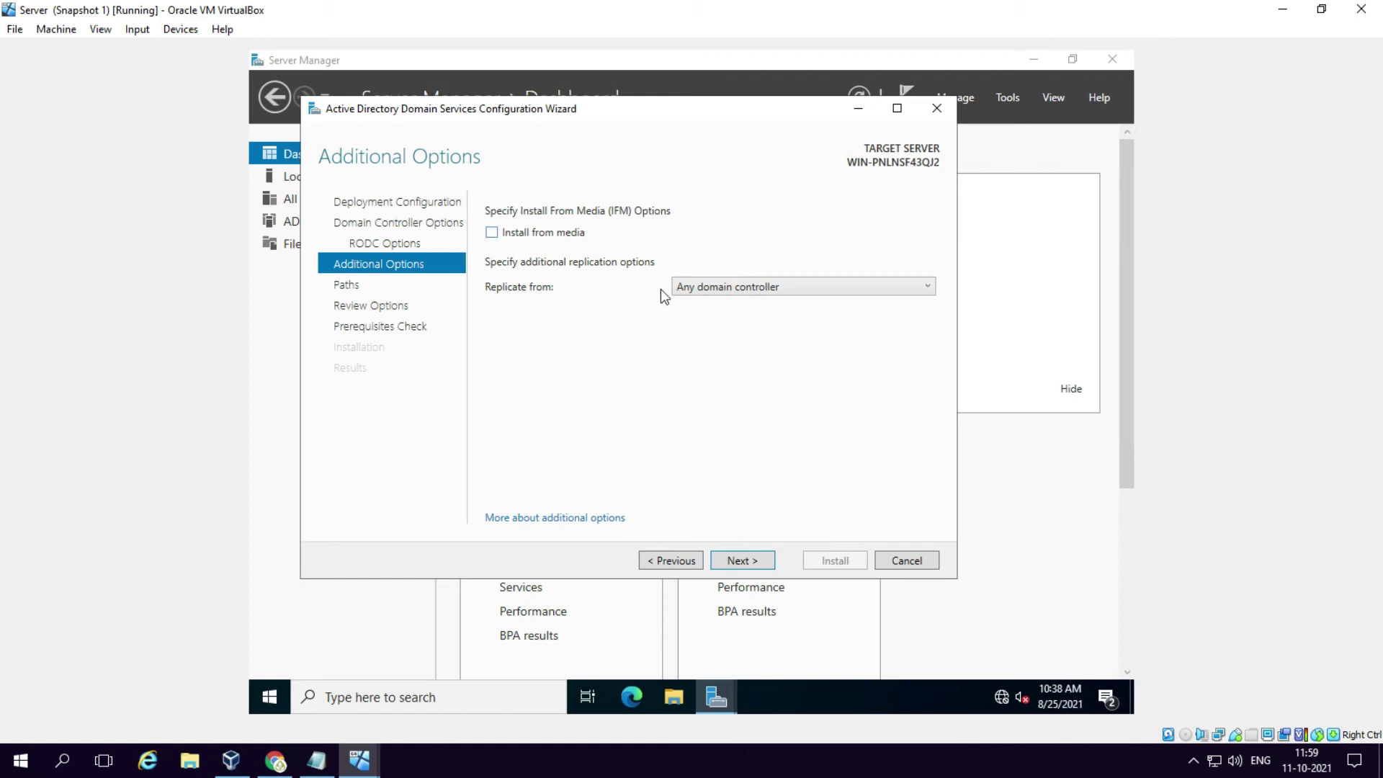
Step: Keep any domain controller as replication source and enable install from media at C:\ifm
{"action": "left_click", "coordinate": [693, 288]}
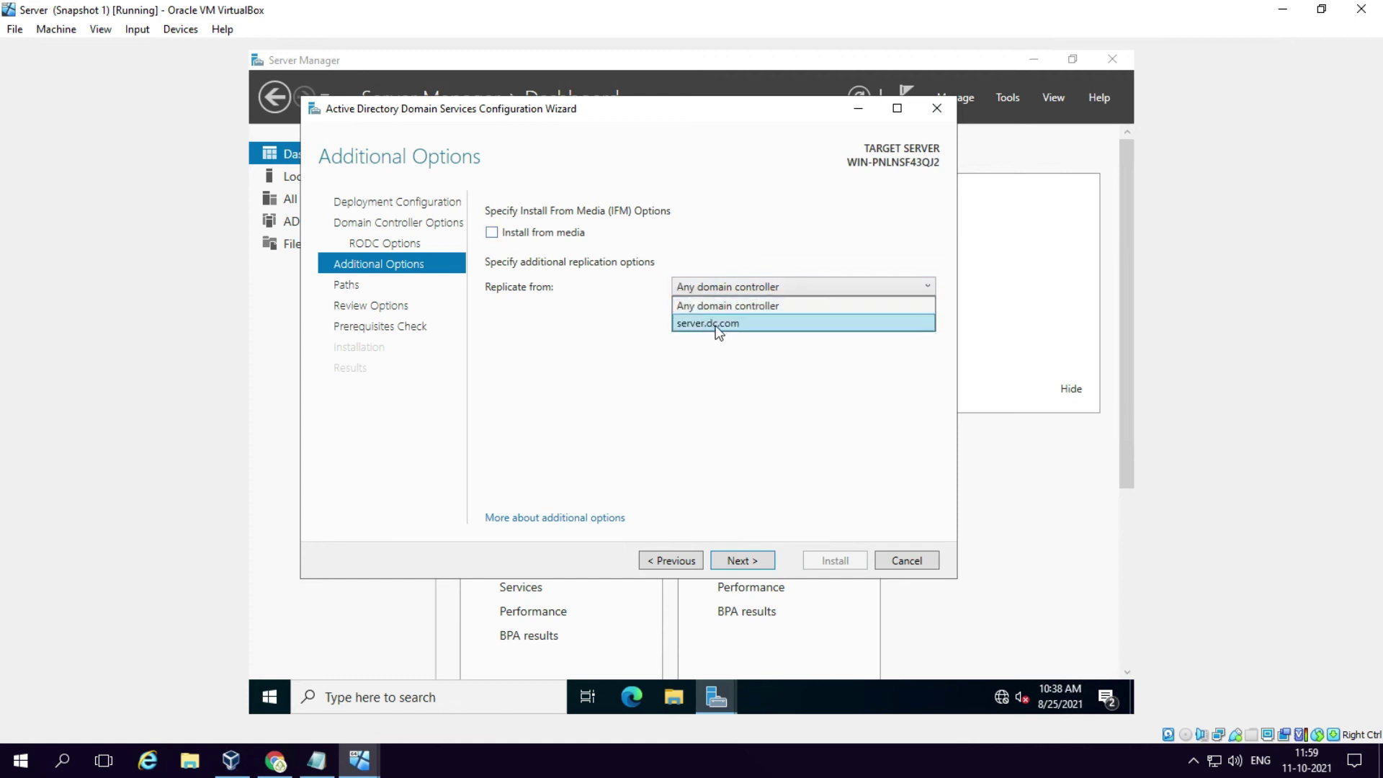
{"action": "left_click", "coordinate": [710, 304]}
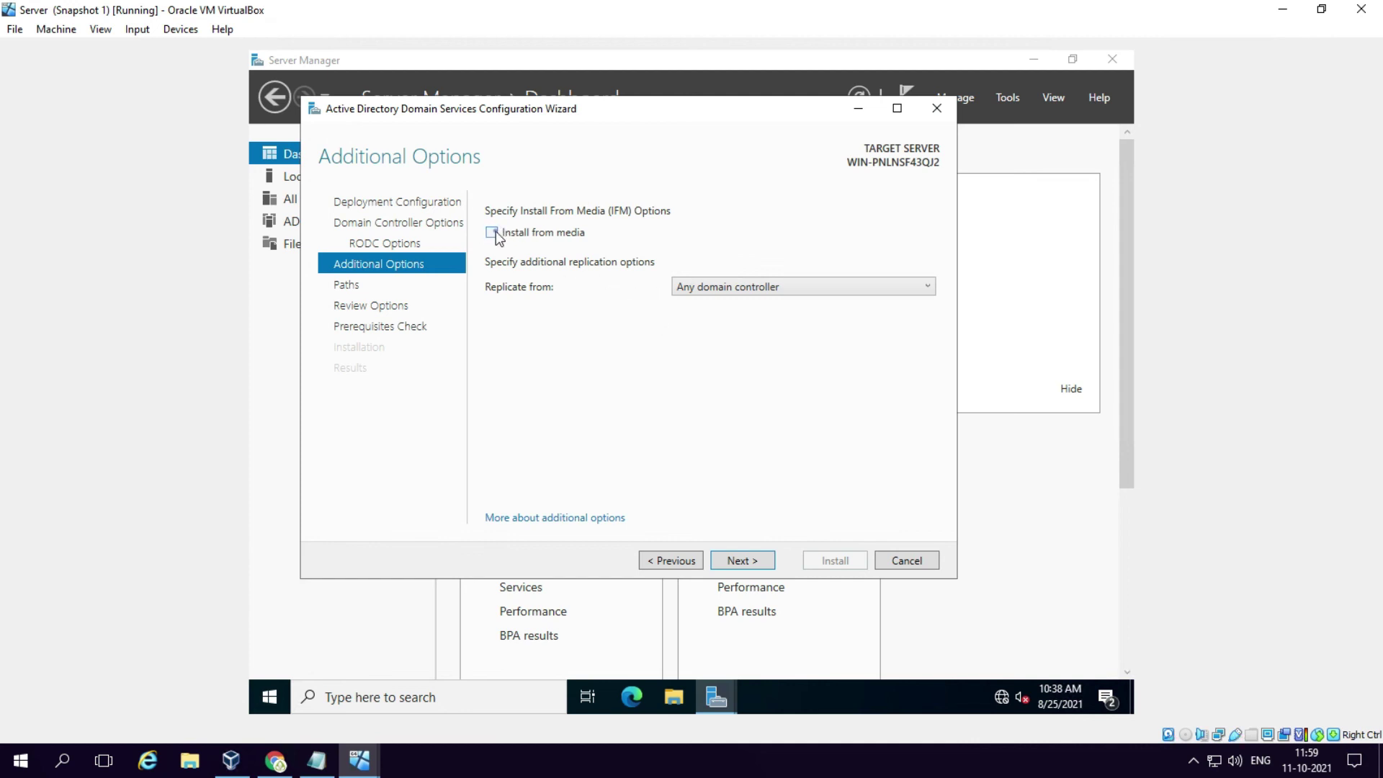
{"action": "left_click", "coordinate": [494, 232]}
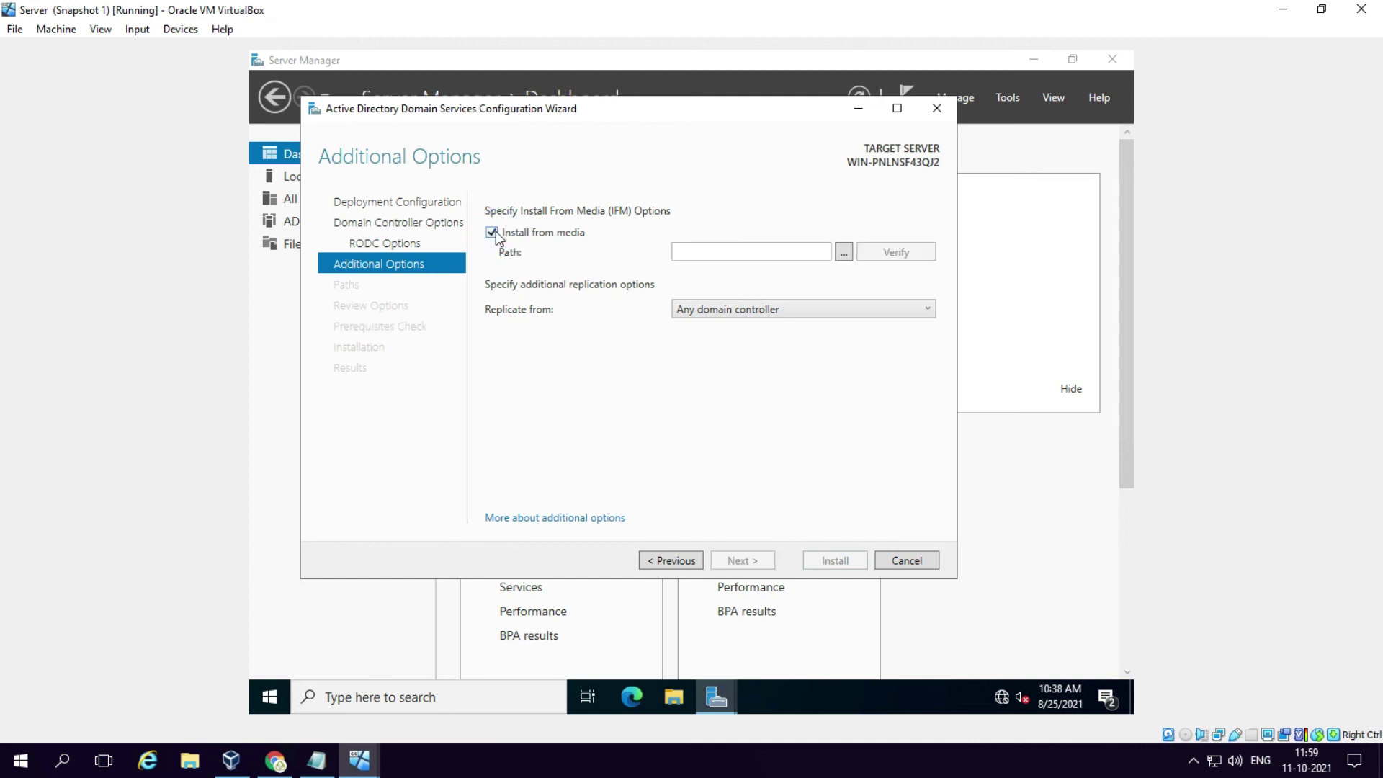
{"action": "left_click", "coordinate": [841, 254]}
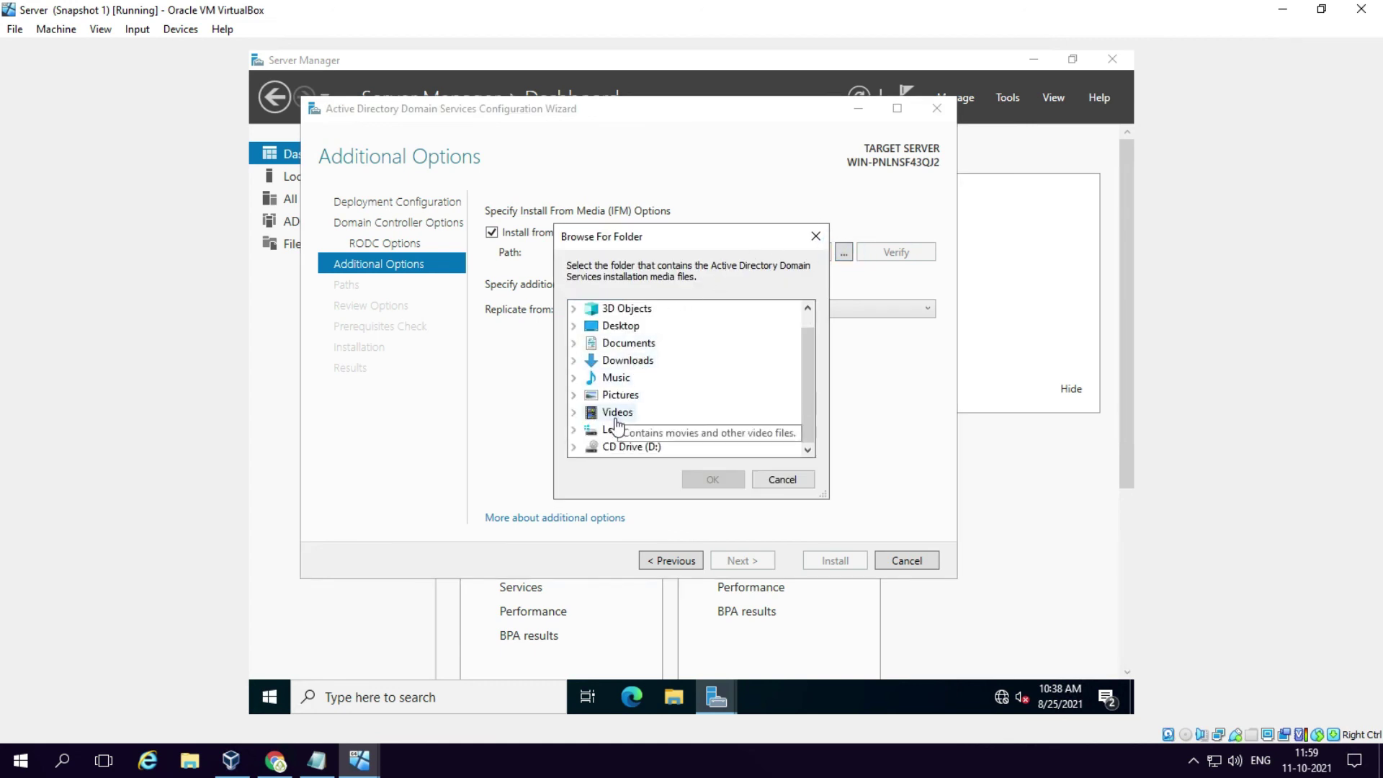
{"action": "scroll", "coordinate": [577, 429], "scroll_direction": "down", "scroll_amount": 1}
{"action": "left_click", "coordinate": [573, 429]}
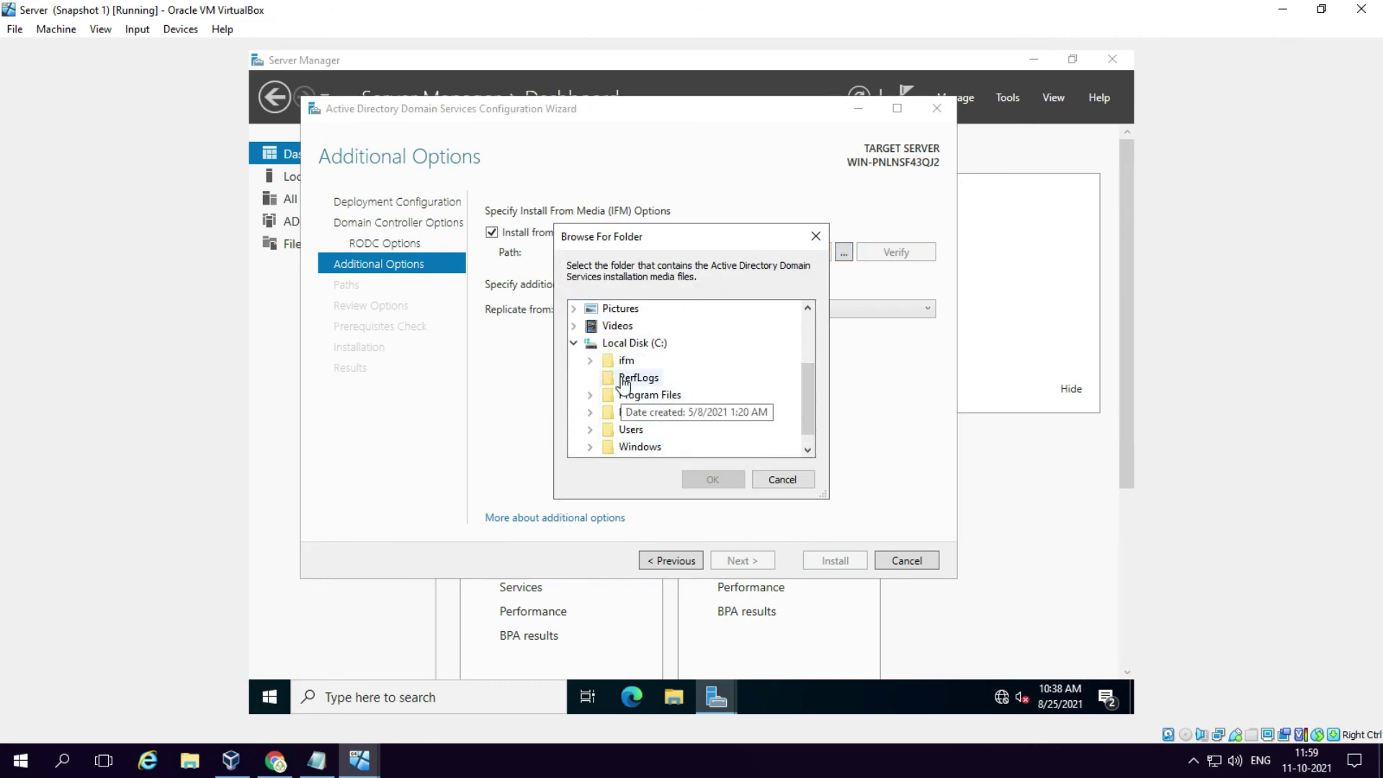
{"action": "double_click", "coordinate": [627, 361]}
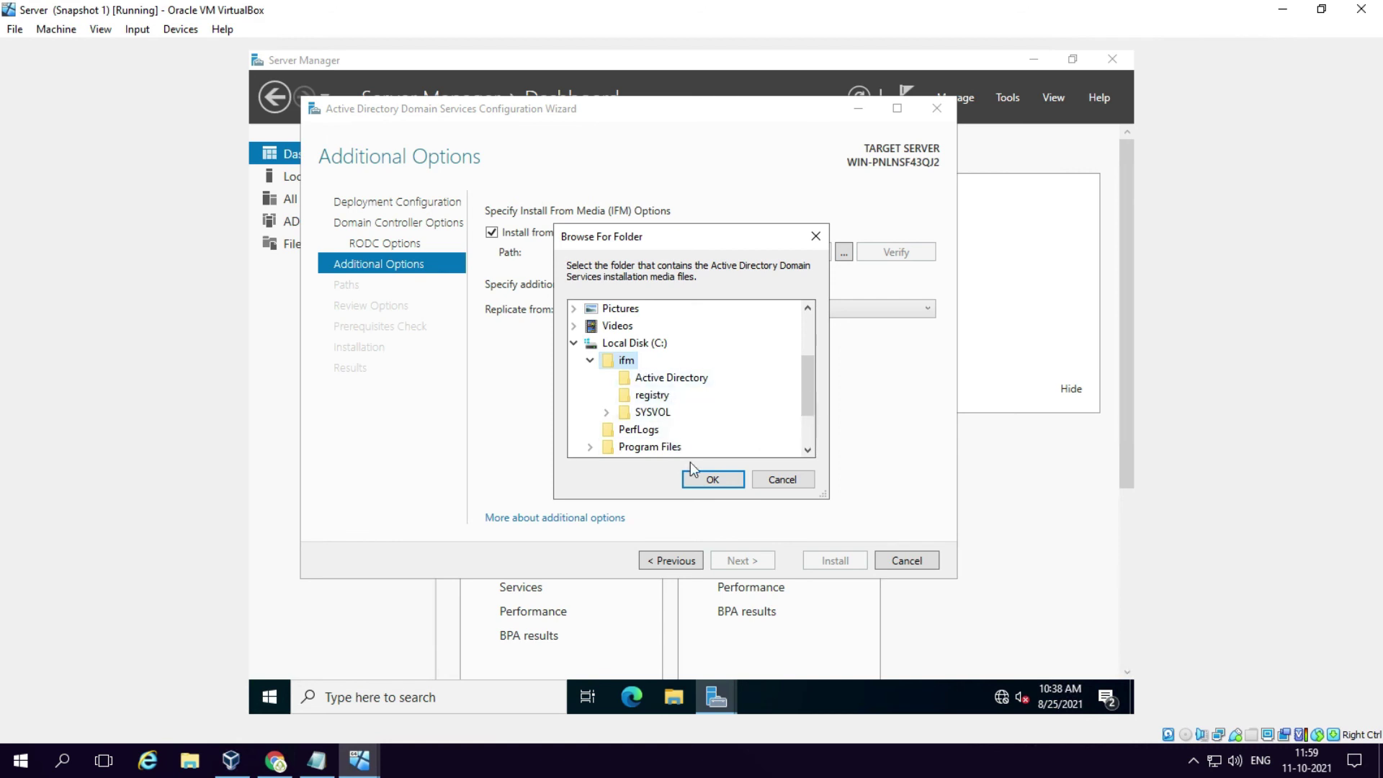
{"action": "left_click", "coordinate": [710, 479]}
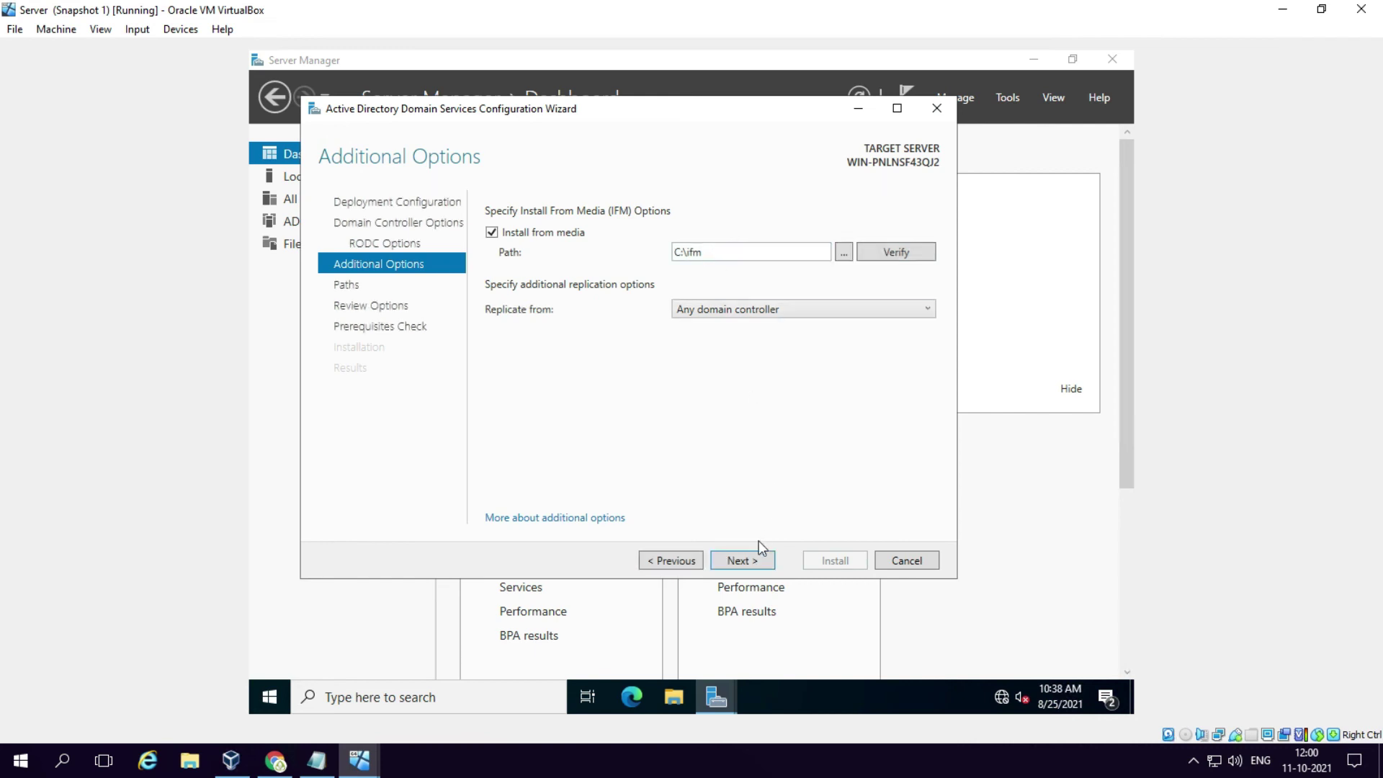
{"action": "left_click", "coordinate": [750, 557]}
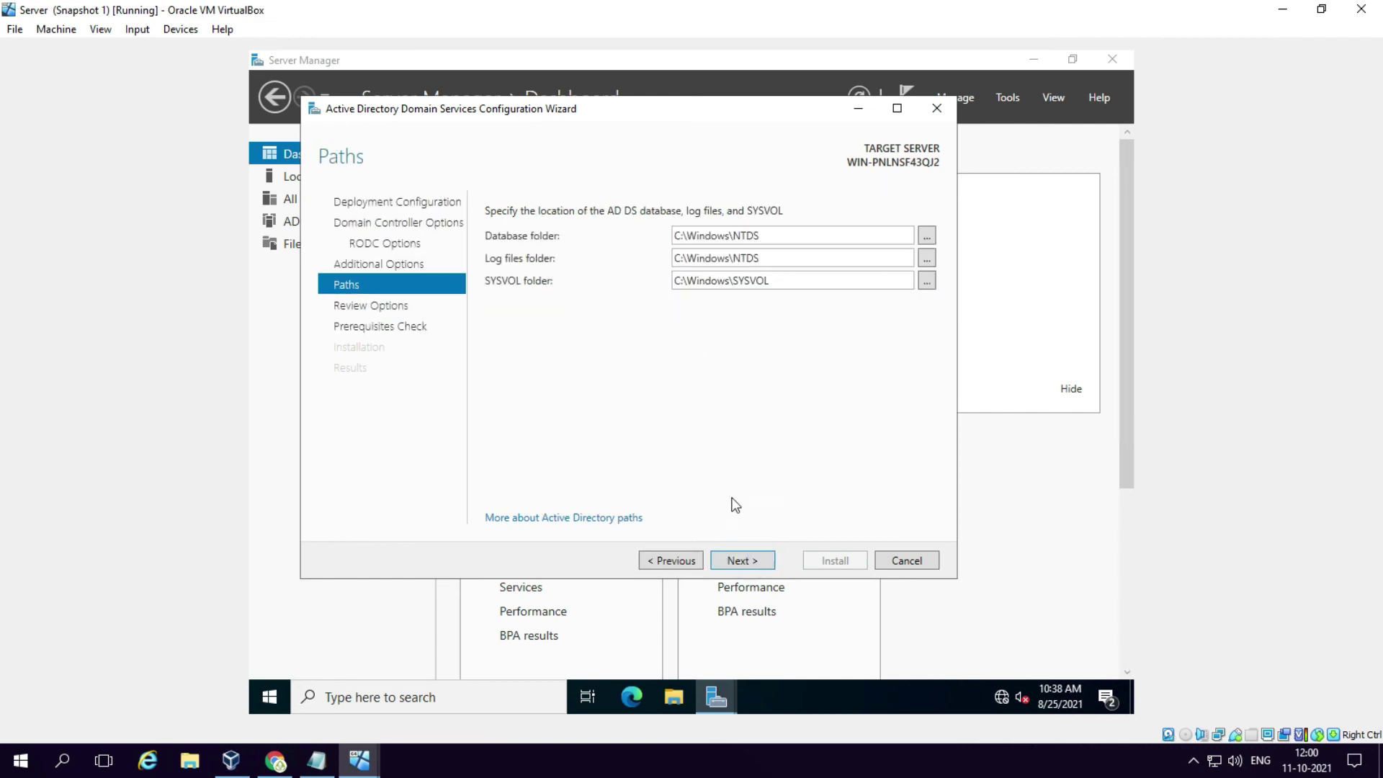
Step: Keep default paths, review the C:\ifm summary, pass prerequisite checks and start the installation
{"action": "left_click", "coordinate": [751, 560]}
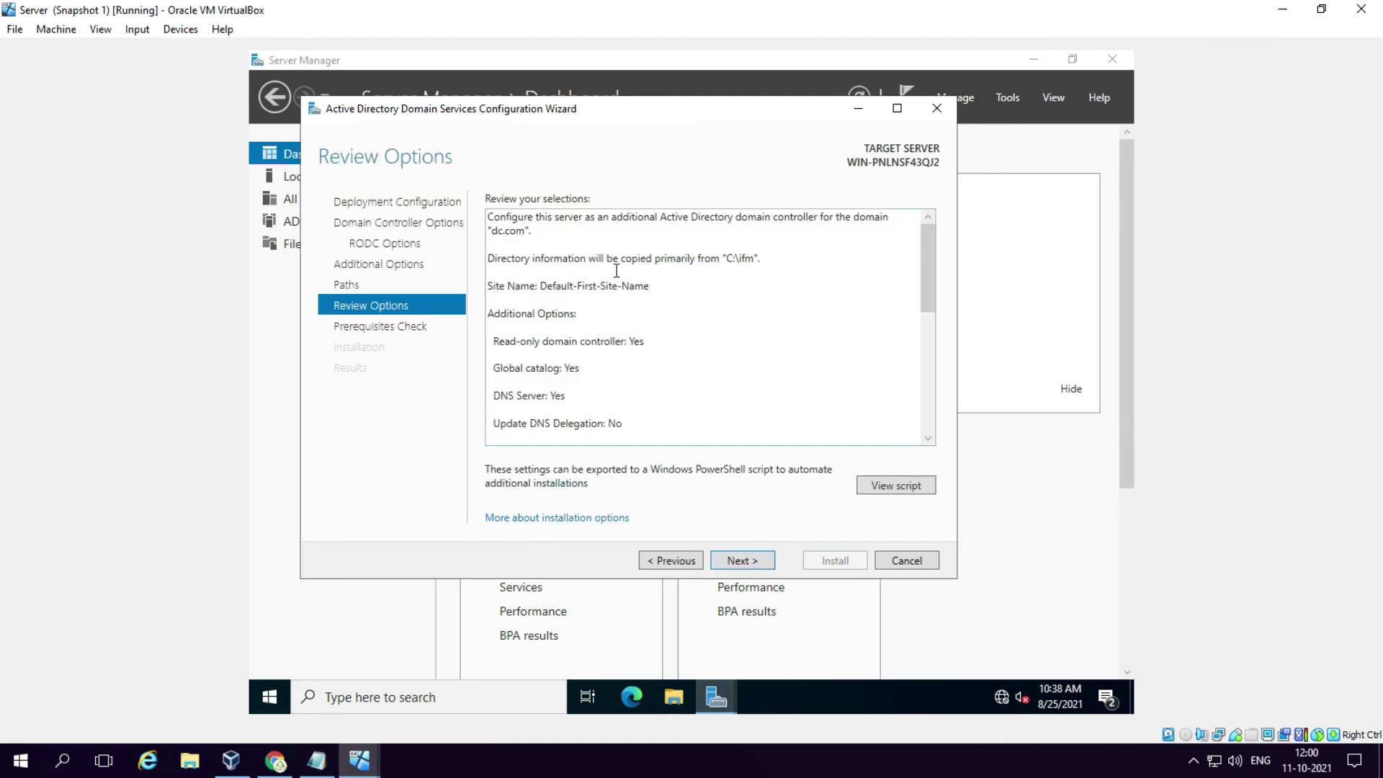
{"action": "key", "text": "ctrl+a"}
{"action": "left_click_drag", "start_coordinate": [772, 259], "coordinate": [686, 261]}
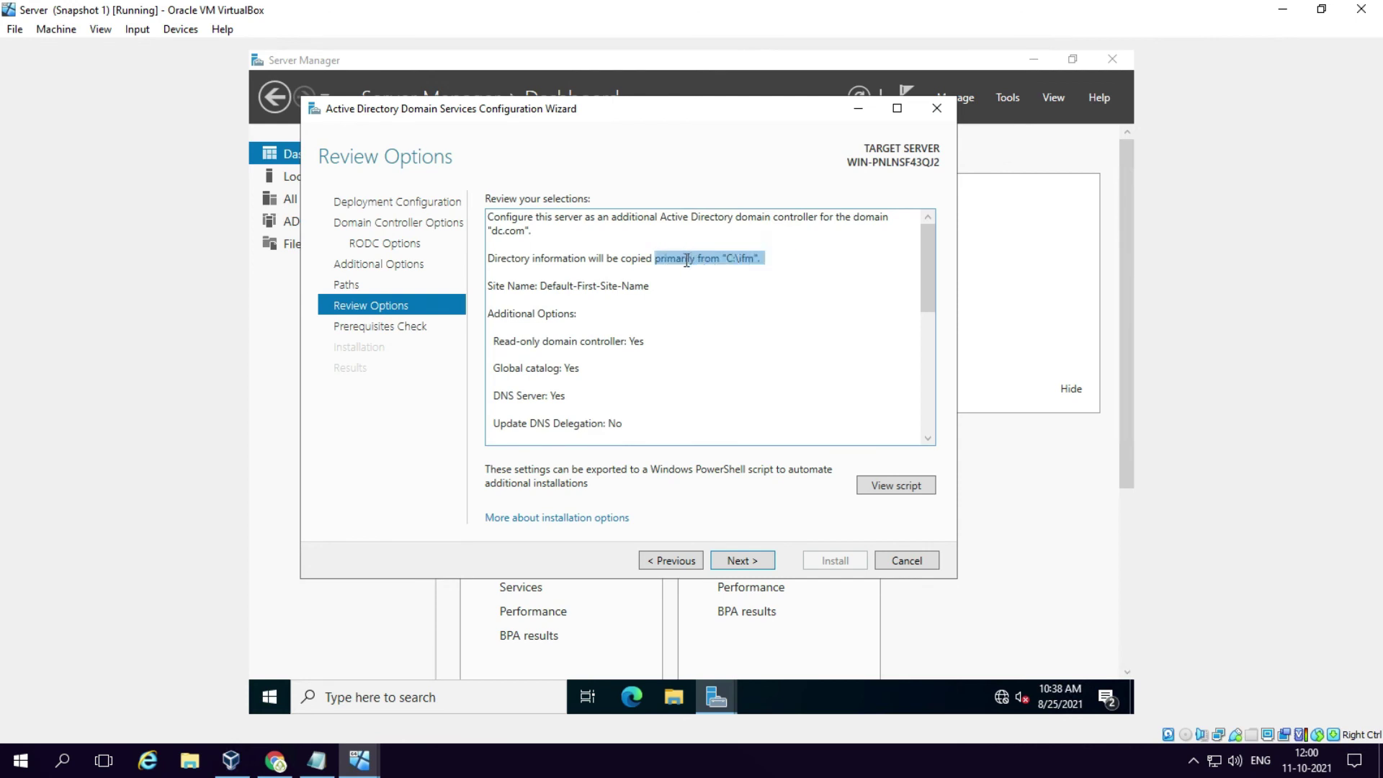
{"action": "left_click", "coordinate": [653, 306]}
{"action": "scroll", "coordinate": [648, 303], "scroll_direction": "down", "scroll_amount": 4}
{"action": "scroll", "coordinate": [627, 302], "scroll_direction": "down", "scroll_amount": 2}
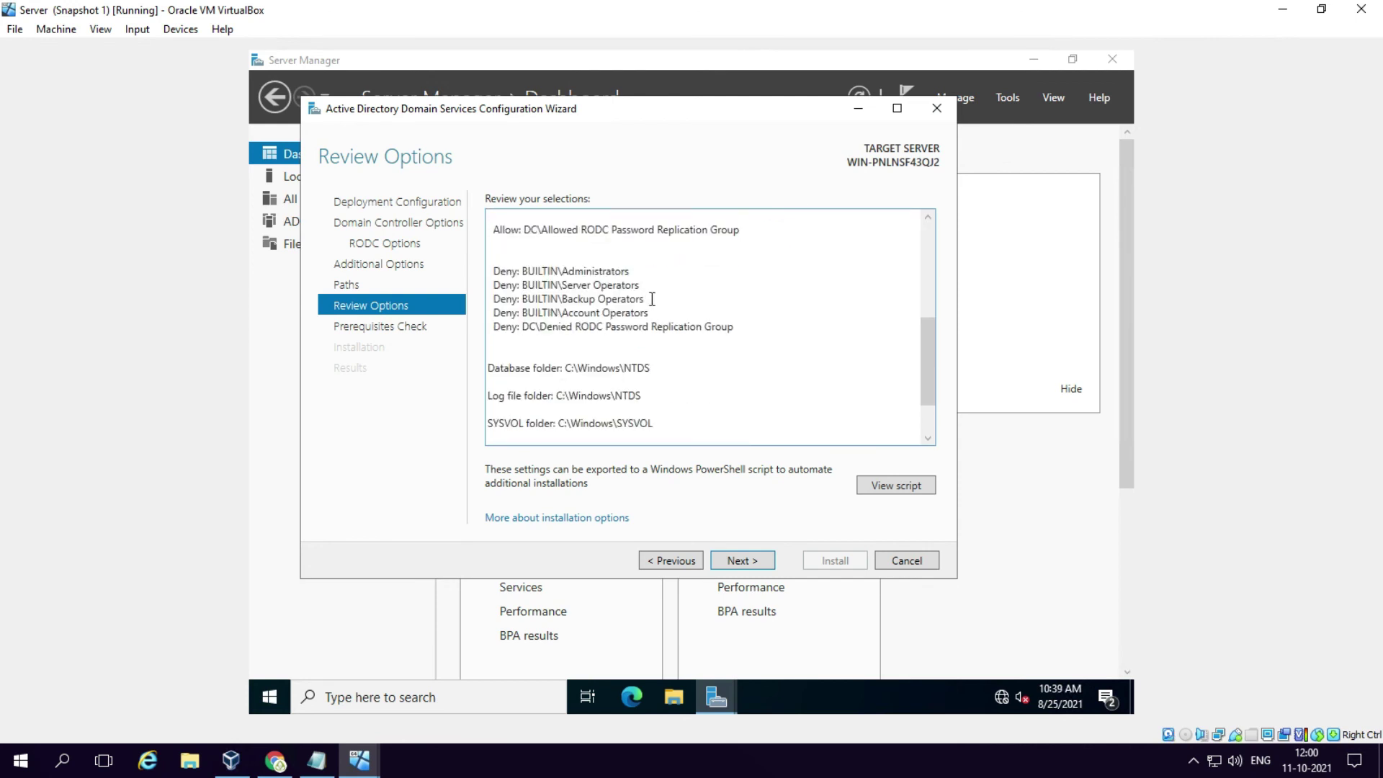
{"action": "left_click", "coordinate": [739, 563]}
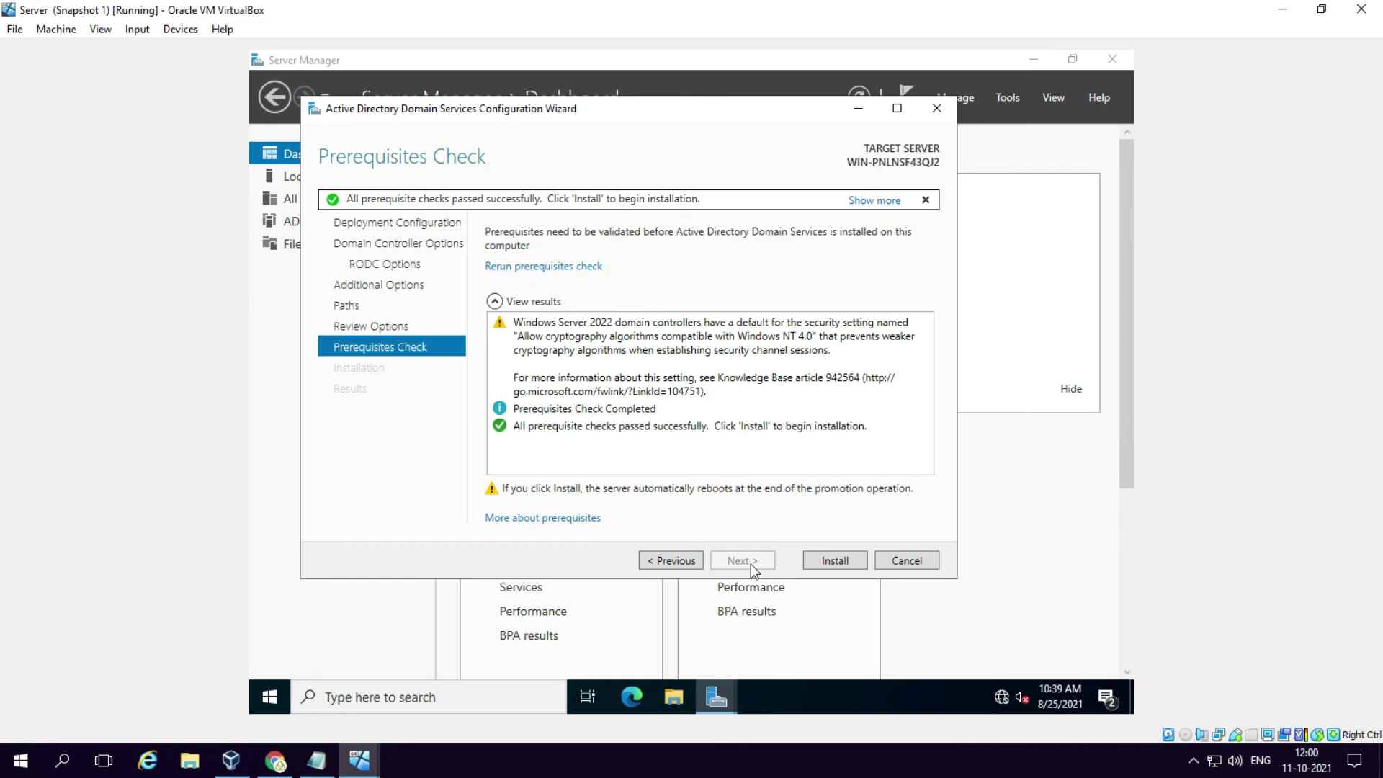
{"action": "left_click", "coordinate": [835, 561]}
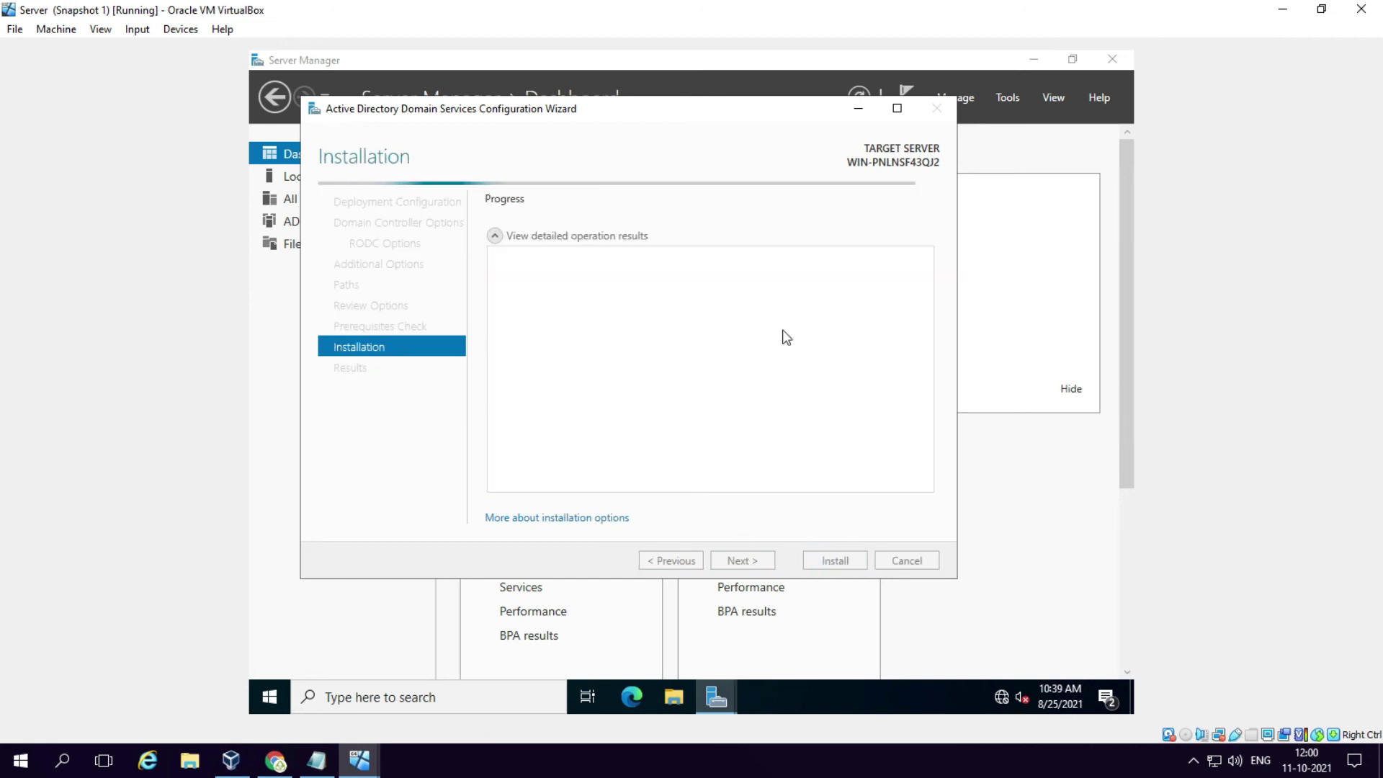